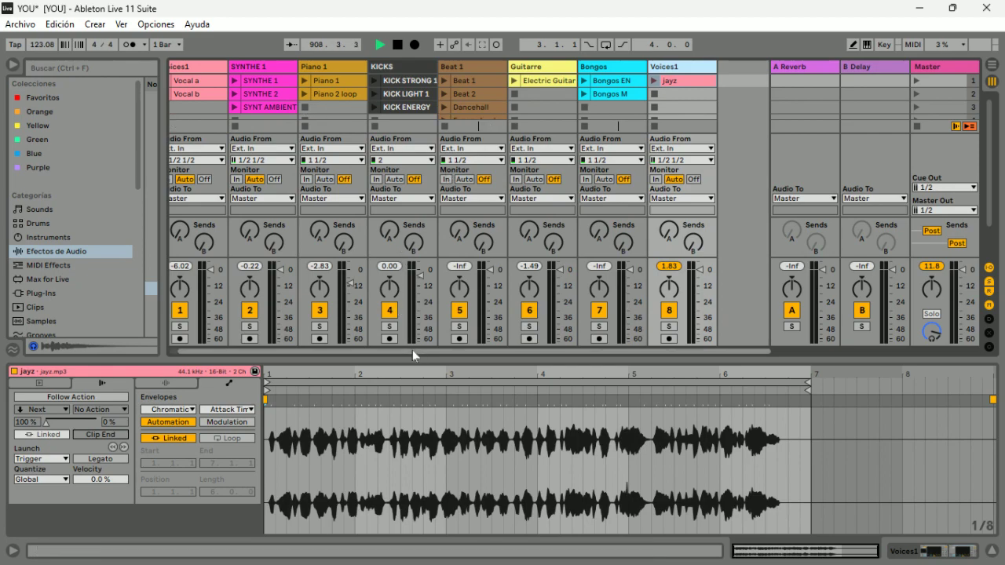
Step: Audition the Electric Guitar clip with more clip slots in view, and lower the Guitarre track's volume to about -12.4 dB
{"action": "left_click_drag", "start_coordinate": [406, 374], "coordinate": [406, 428]}
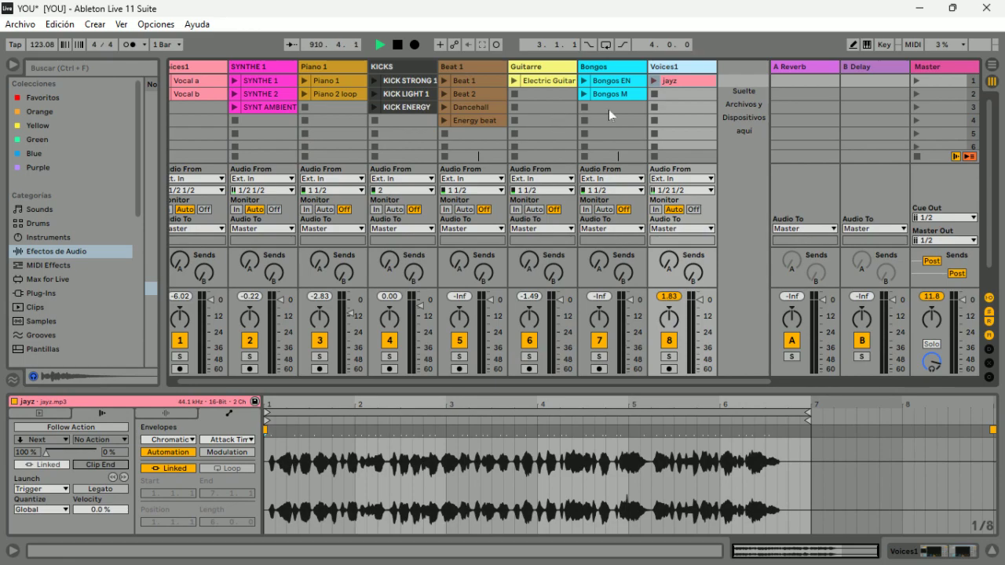
{"action": "left_click", "coordinate": [541, 82]}
{"action": "left_click", "coordinate": [515, 81]}
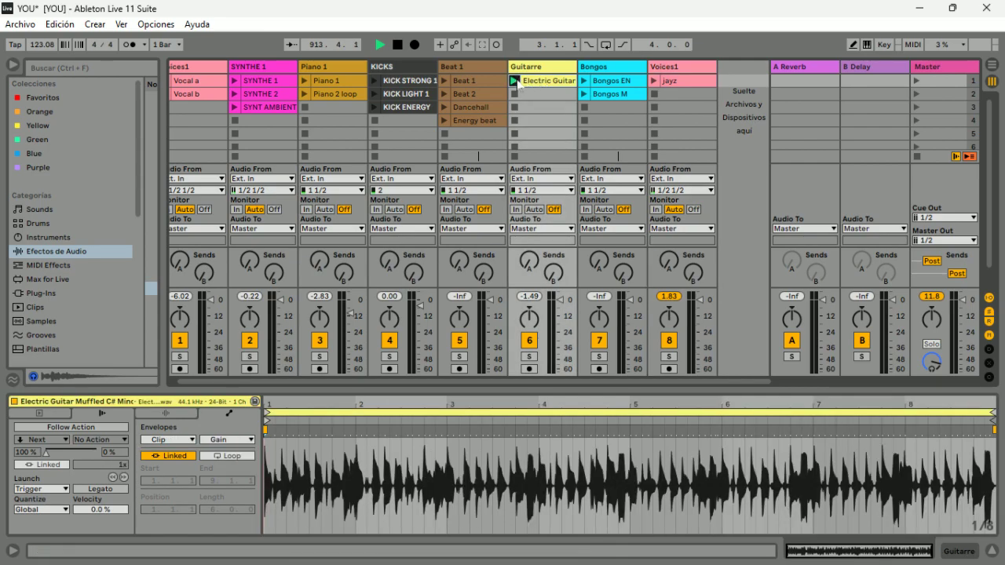
{"action": "left_click", "coordinate": [558, 310]}
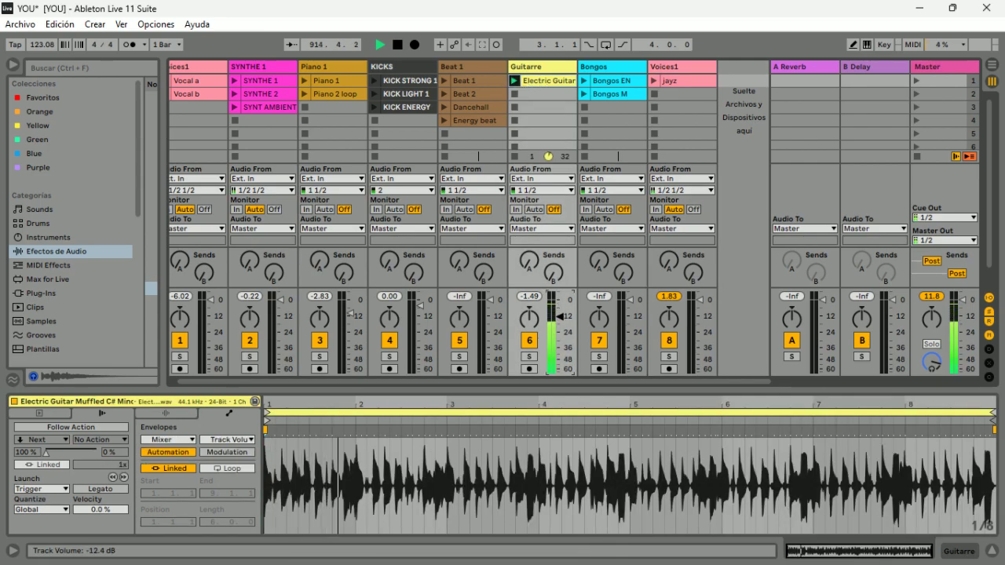
{"action": "left_click", "coordinate": [518, 108]}
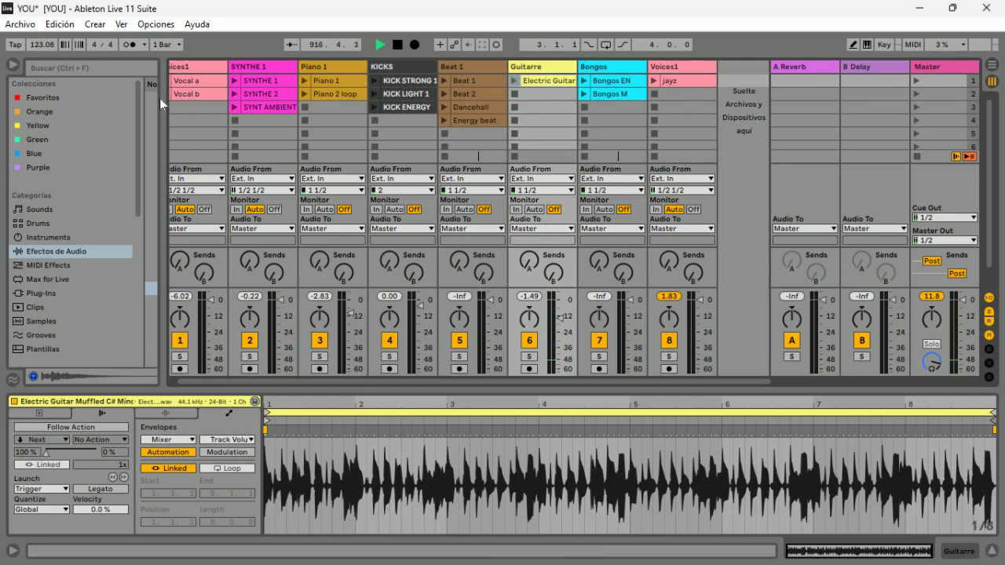
Step: Audition the vocal clips together with the SYNTHE 1, SYNTHE 2 and SYNT AMBIENT clips, and stop them
{"action": "left_click_drag", "start_coordinate": [162, 99], "coordinate": [4, 113]}
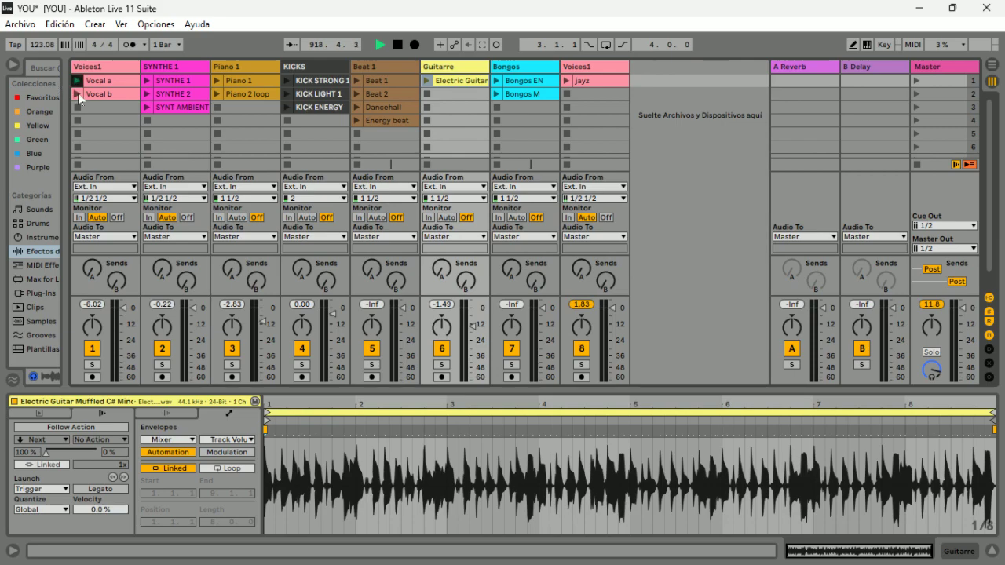
{"action": "left_click", "coordinate": [77, 92]}
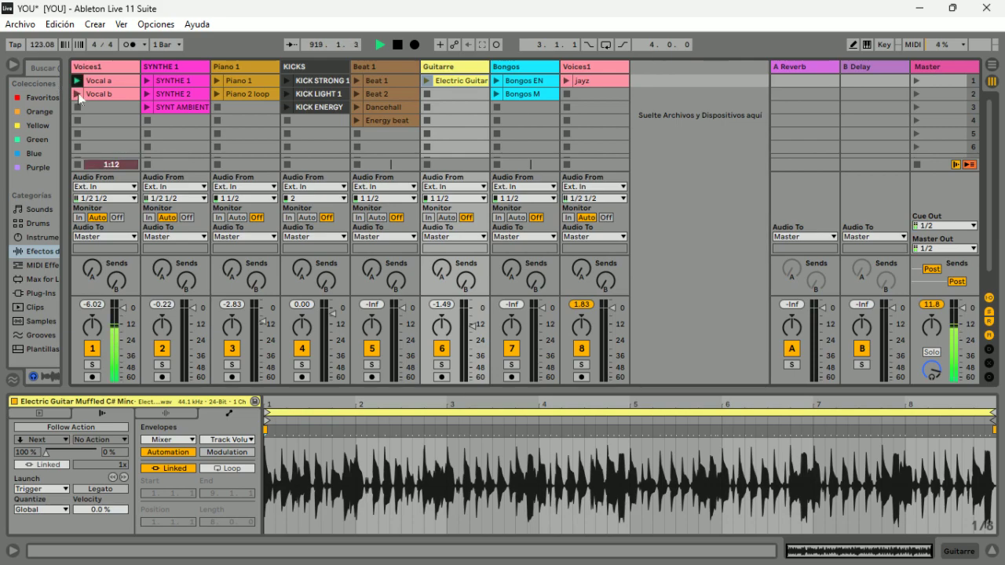
{"action": "left_click", "coordinate": [147, 94]}
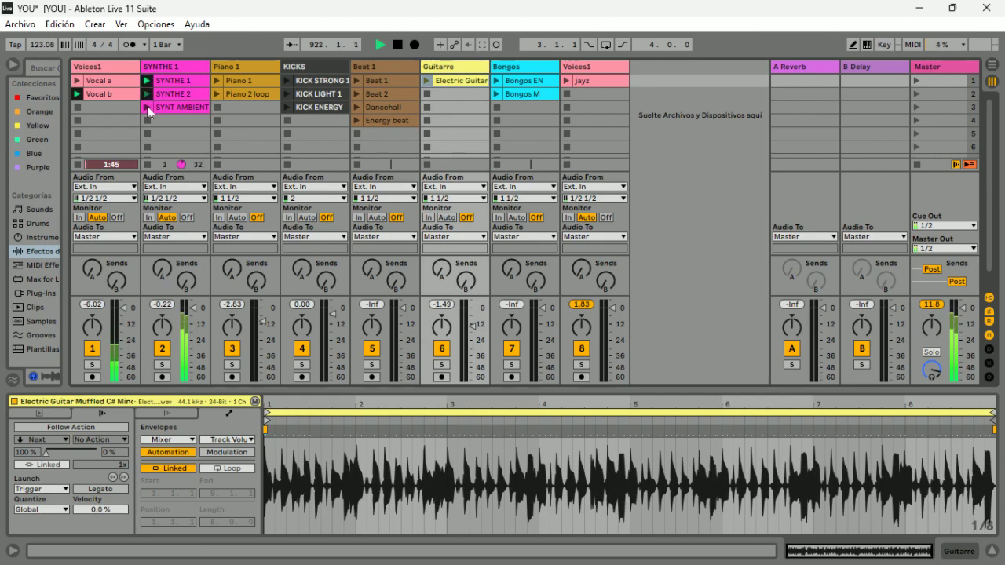
{"action": "left_click", "coordinate": [146, 106]}
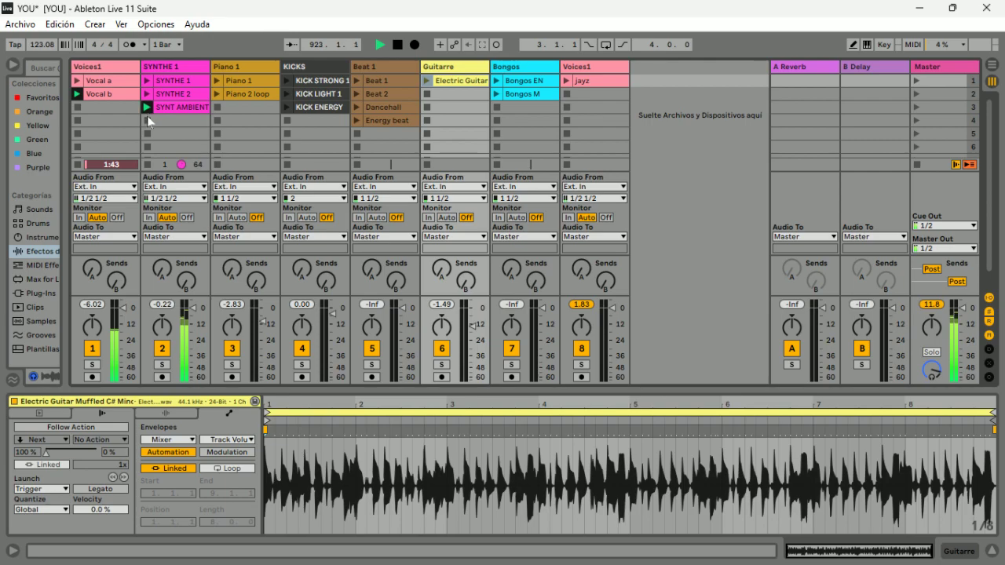
{"action": "left_click", "coordinate": [77, 107]}
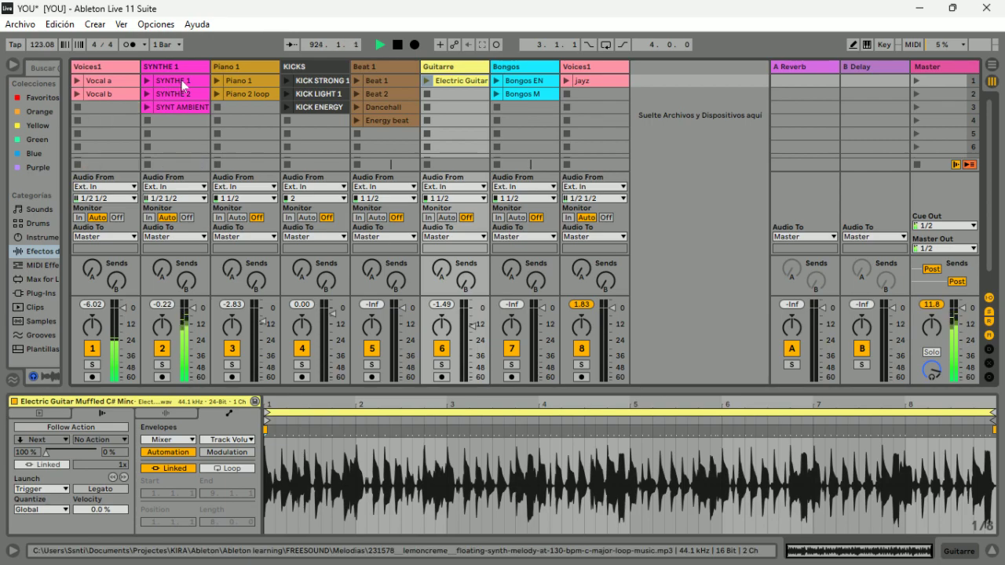
Step: Play Piano 1, Piano 2 loop, Beat 1 and Beat 2 in turn, lowering the Beat 1 track's volume
{"action": "left_click", "coordinate": [215, 82]}
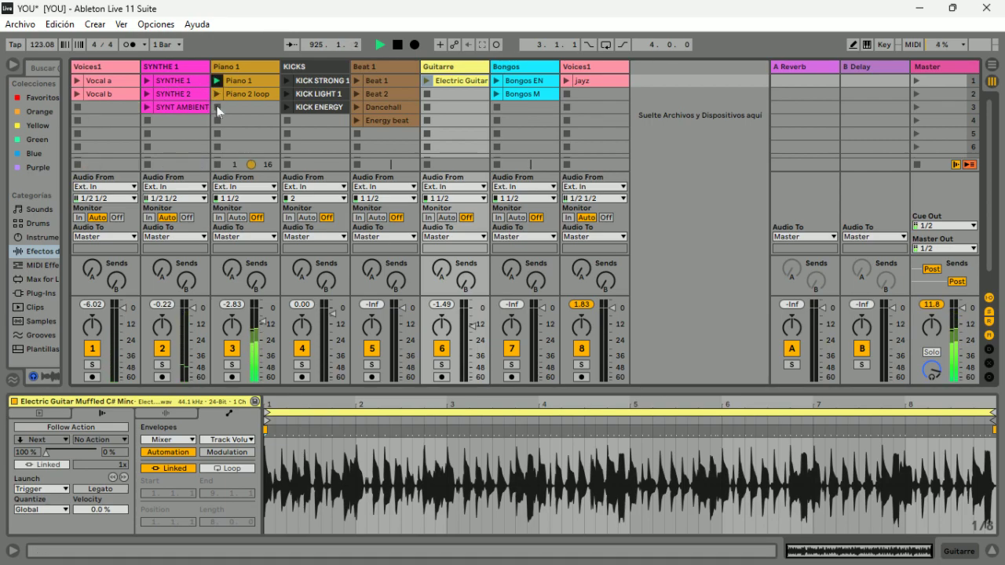
{"action": "left_click", "coordinate": [217, 94]}
{"action": "left_click", "coordinate": [356, 81]}
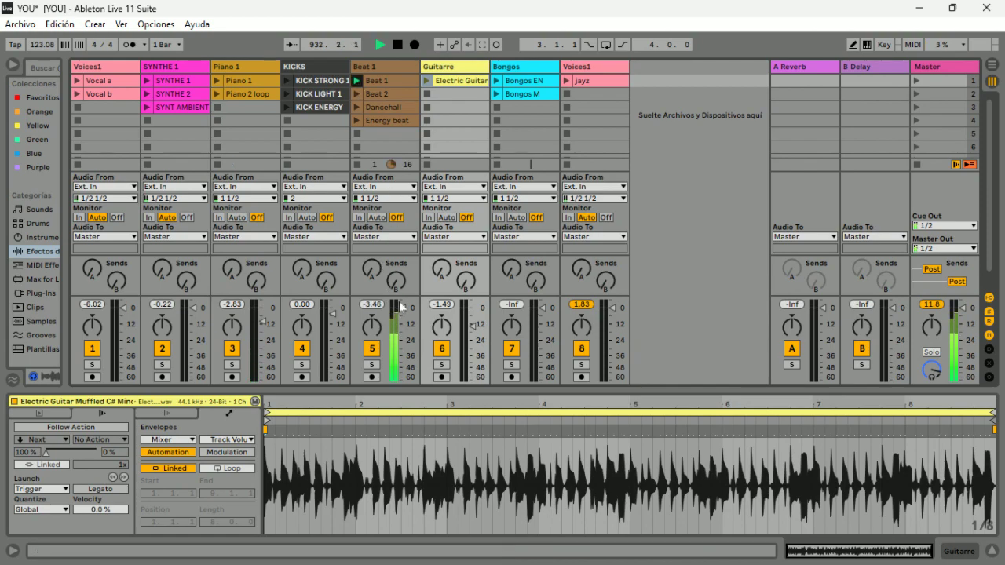
{"action": "left_click", "coordinate": [357, 94]}
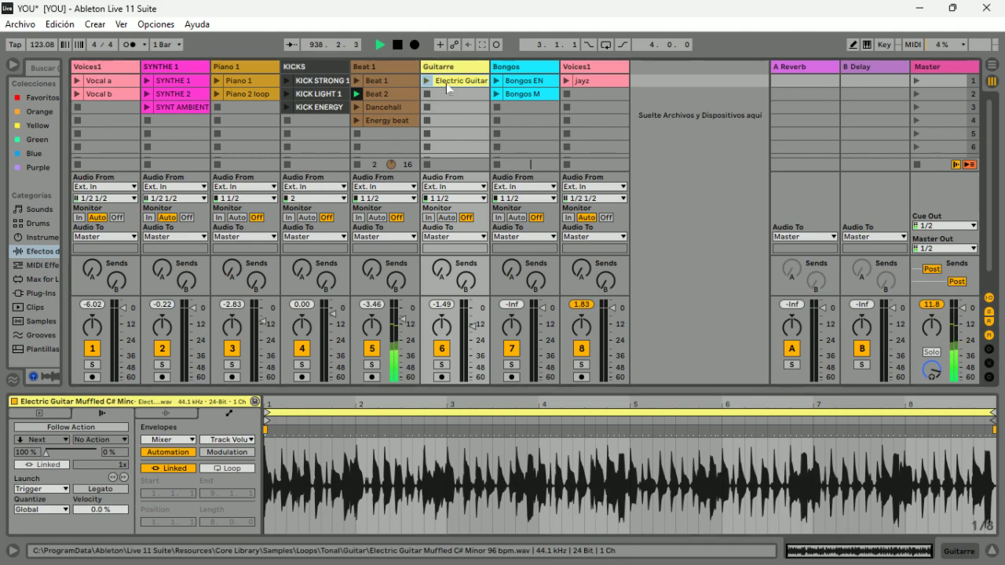
Step: Listen to the Electric Guitar clip over Beat 2, and stop only the guitar clip
{"action": "left_click", "coordinate": [441, 69]}
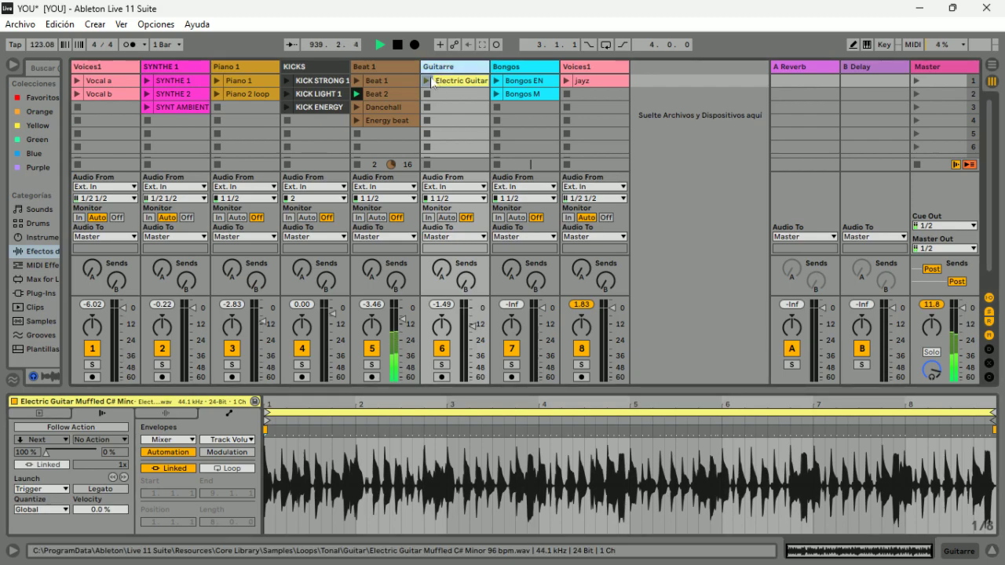
{"action": "left_click", "coordinate": [426, 81]}
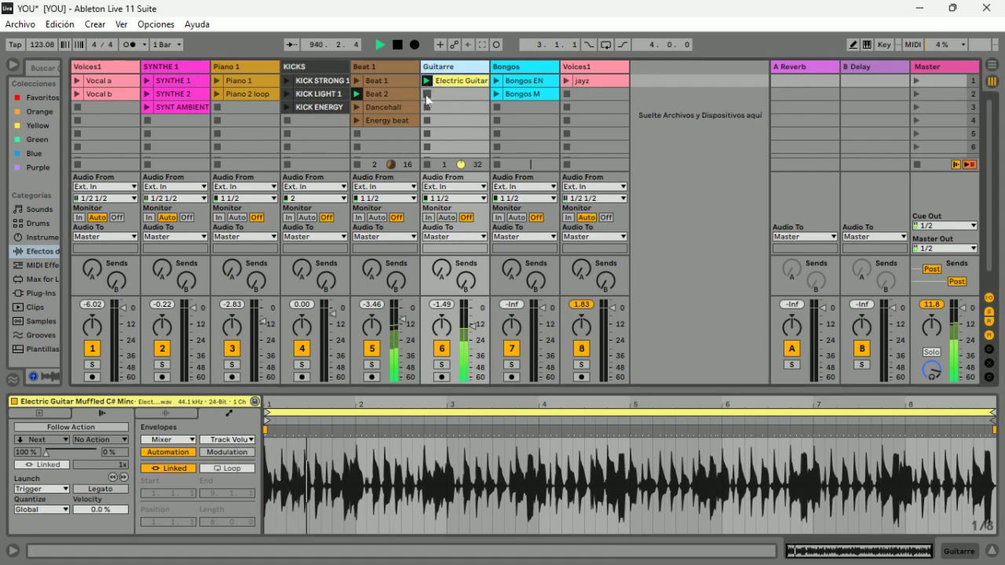
{"action": "left_click", "coordinate": [427, 95]}
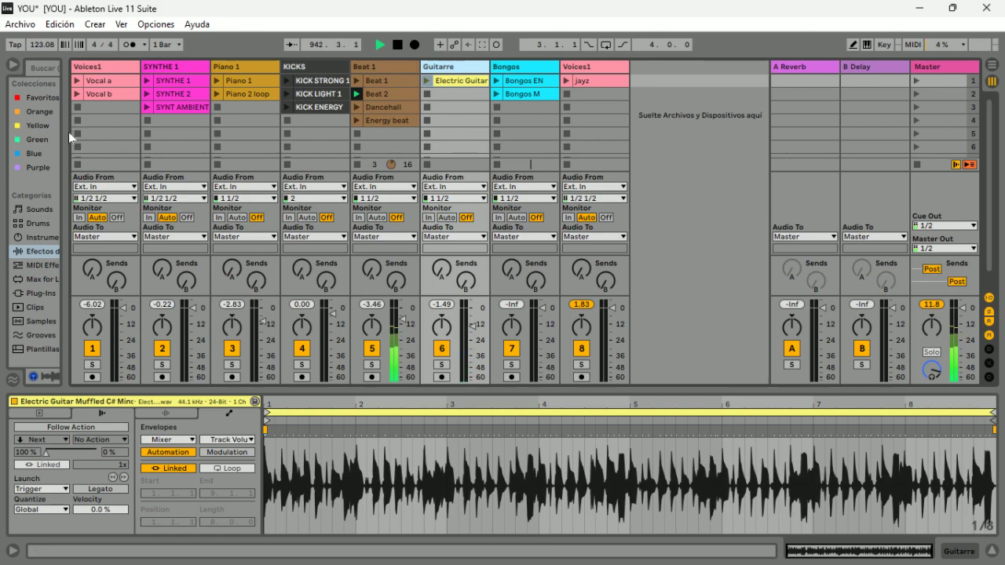
Step: Add the Electric Git EQ 2 preset from EQ Eight's Instrument presets to the Guitarre track
{"action": "left_click_drag", "start_coordinate": [68, 132], "coordinate": [301, 143]}
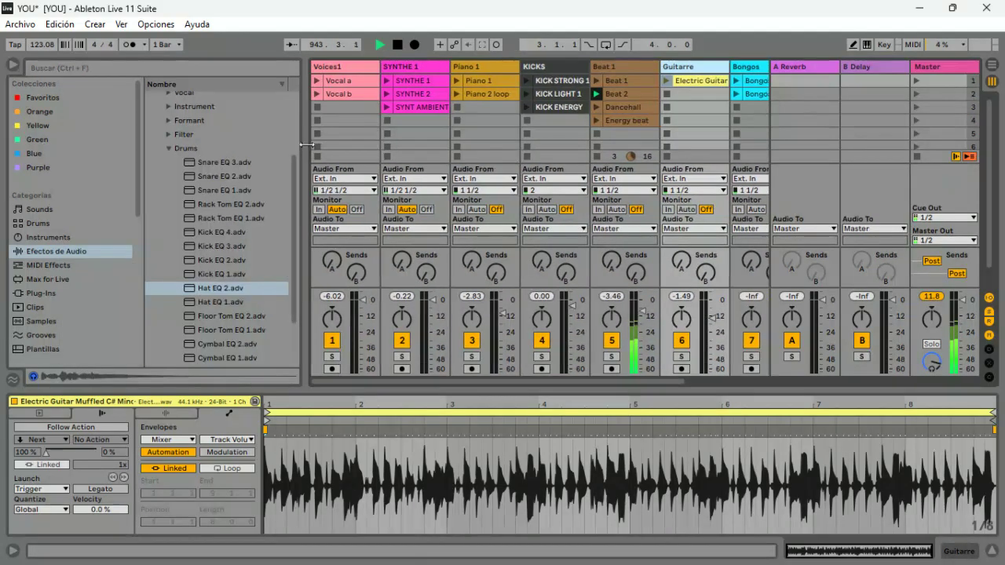
{"action": "scroll", "coordinate": [207, 147], "scroll_direction": "up", "scroll_amount": 1}
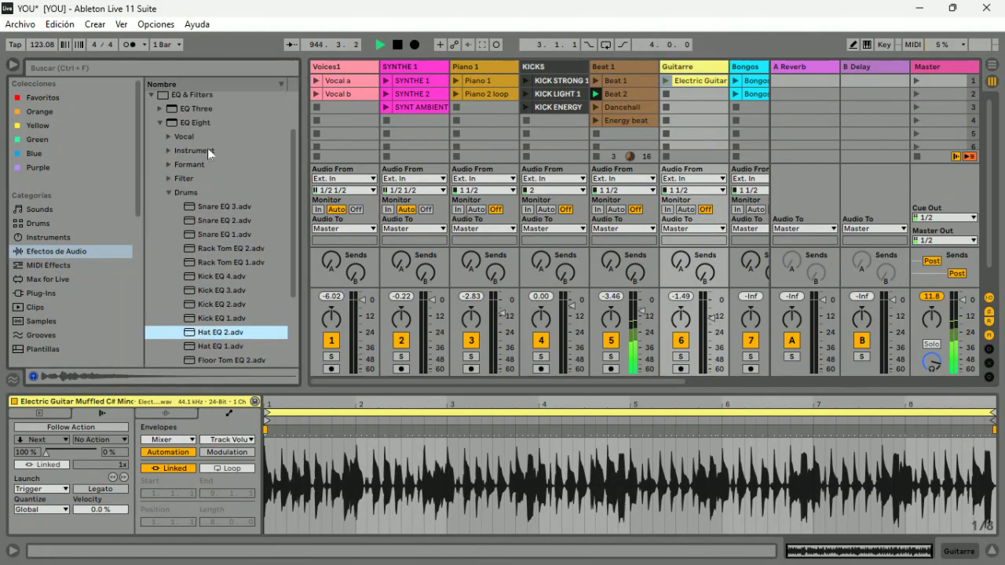
{"action": "left_click", "coordinate": [169, 123]}
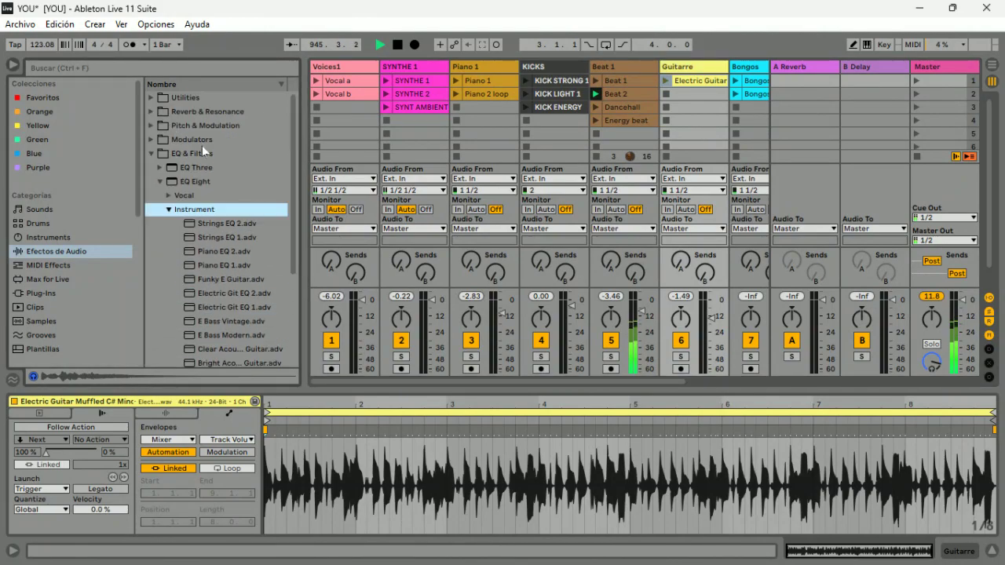
{"action": "scroll", "coordinate": [238, 206], "scroll_direction": "down", "scroll_amount": 4}
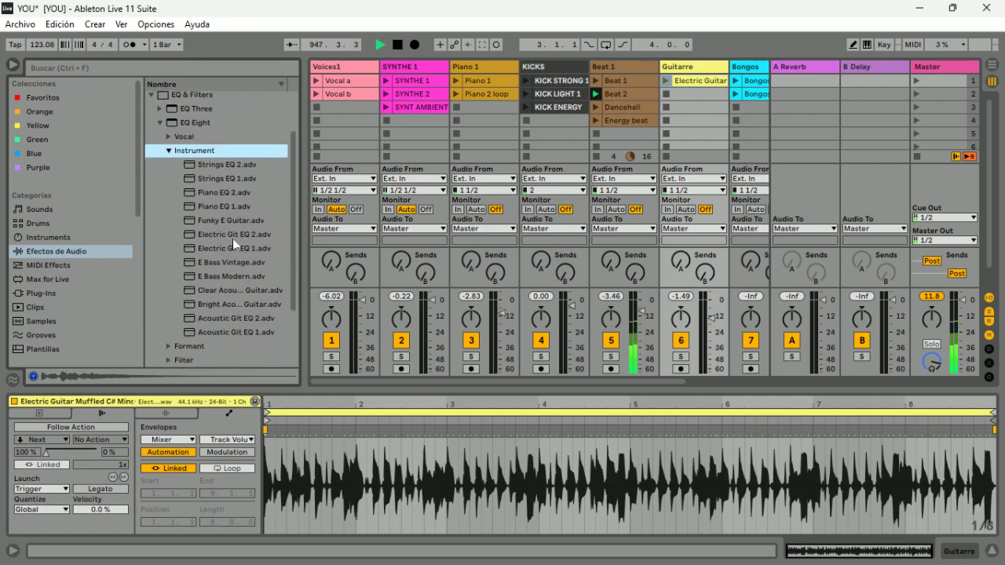
{"action": "left_click", "coordinate": [233, 235]}
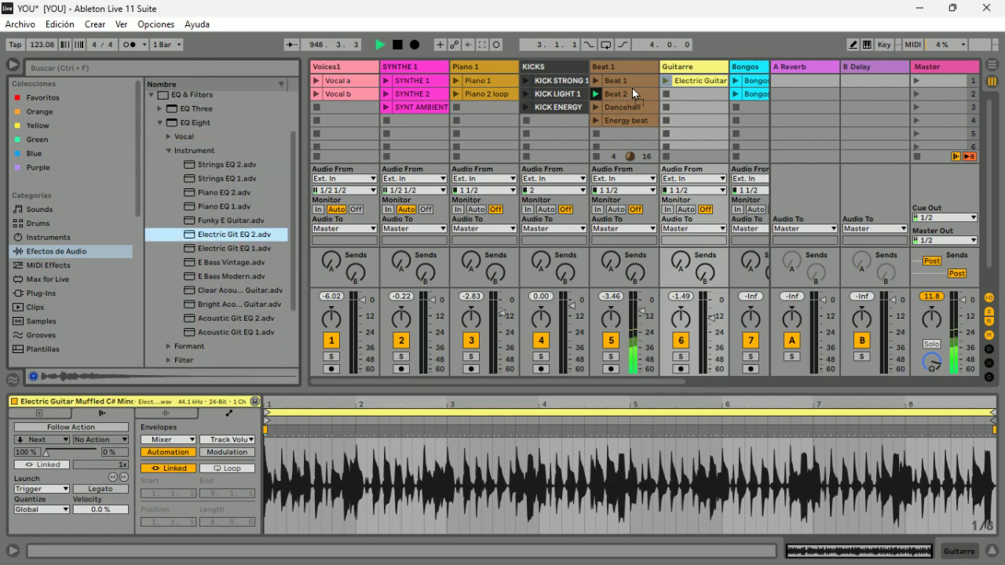
Step: With only the Electric Guitar clip playing, reshape Electric Git EQ 2, raising band 4 to about 7.3 dB at 1.63 kHz and boosting band 5 near 10 kHz
{"action": "left_click", "coordinate": [595, 136]}
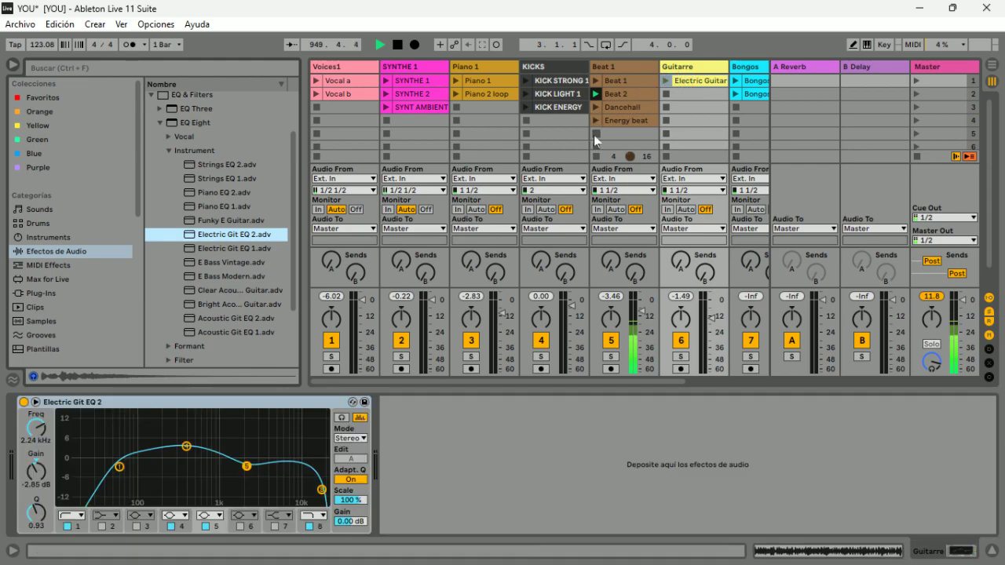
{"action": "left_click", "coordinate": [666, 81]}
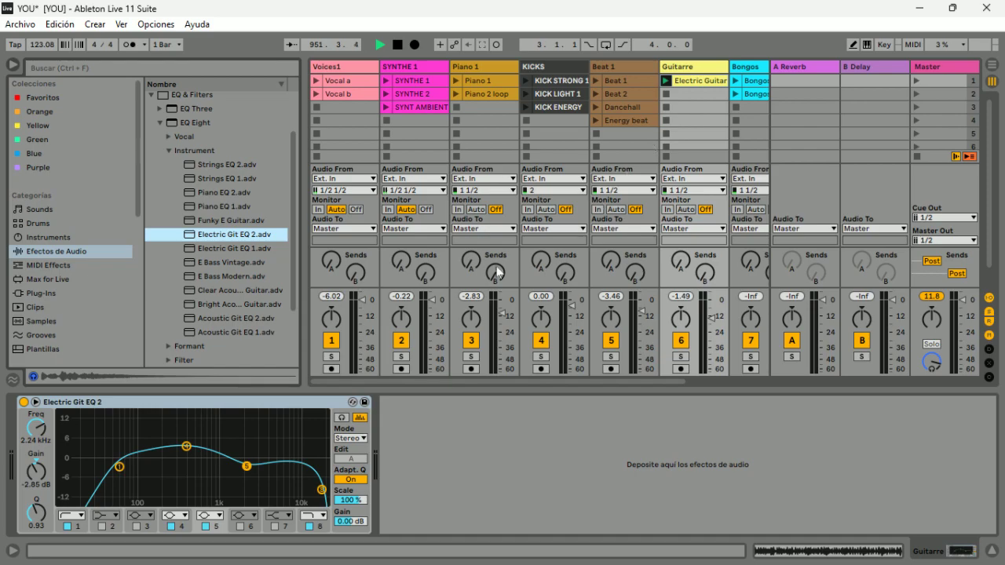
{"action": "left_click_drag", "start_coordinate": [246, 466], "coordinate": [310, 432]}
{"action": "left_click_drag", "start_coordinate": [186, 446], "coordinate": [251, 479]}
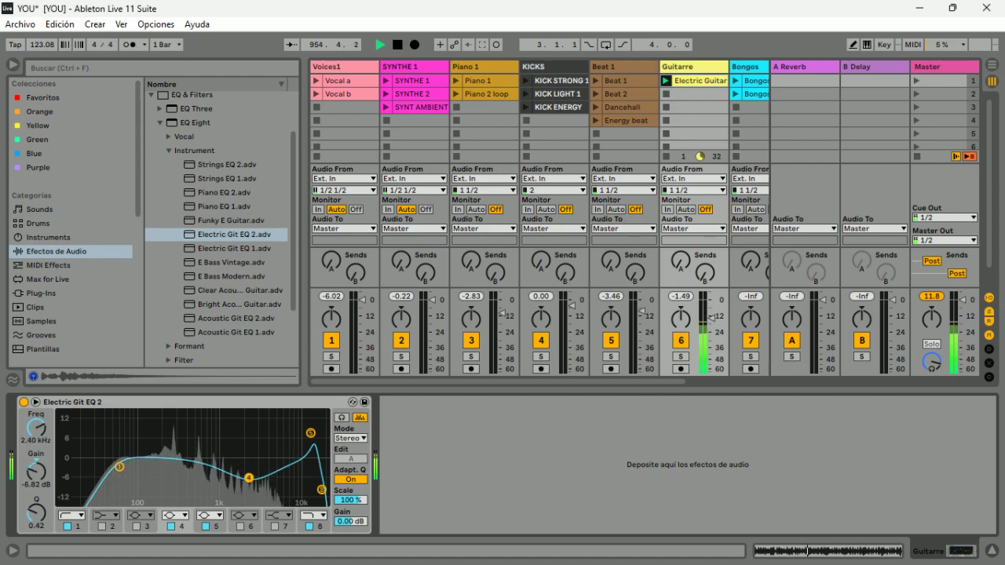
{"action": "left_click_drag", "start_coordinate": [119, 470], "coordinate": [181, 488]}
{"action": "left_click_drag", "start_coordinate": [310, 433], "coordinate": [299, 413]}
{"action": "left_click_drag", "start_coordinate": [253, 482], "coordinate": [235, 436]}
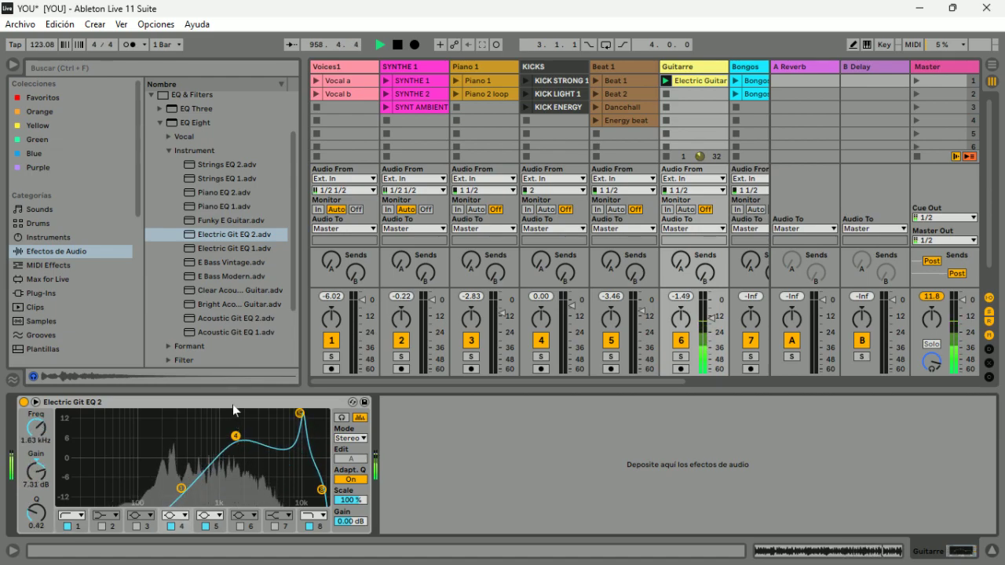
Step: Set band 1 of Electric Git EQ 2 to 122 Hz with a Q of 0.31, keeping the Stereo mode
{"action": "left_click_drag", "start_coordinate": [182, 489], "coordinate": [160, 483]}
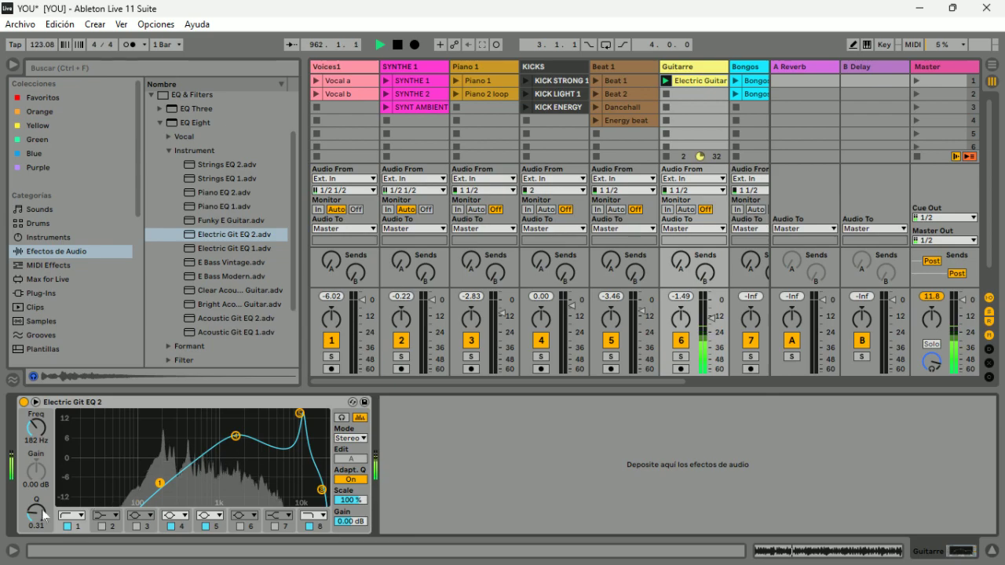
{"action": "mouse_move", "coordinate": [34, 428]}
{"action": "left_mouse_down"}
{"action": "mouse_move", "coordinate": [35, 408]}
{"action": "mouse_move", "coordinate": [35, 433]}
{"action": "left_mouse_up"}
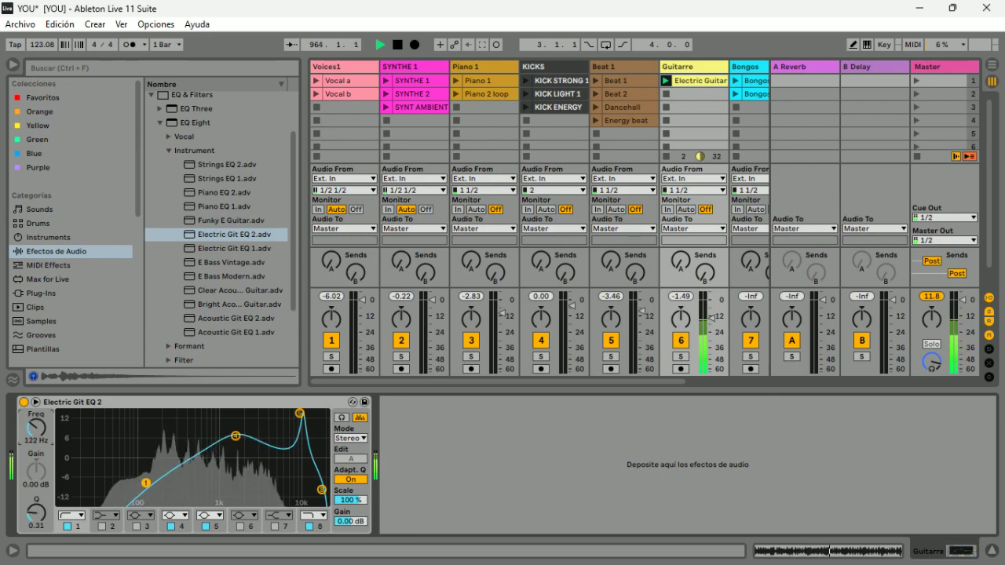
{"action": "left_click", "coordinate": [358, 439]}
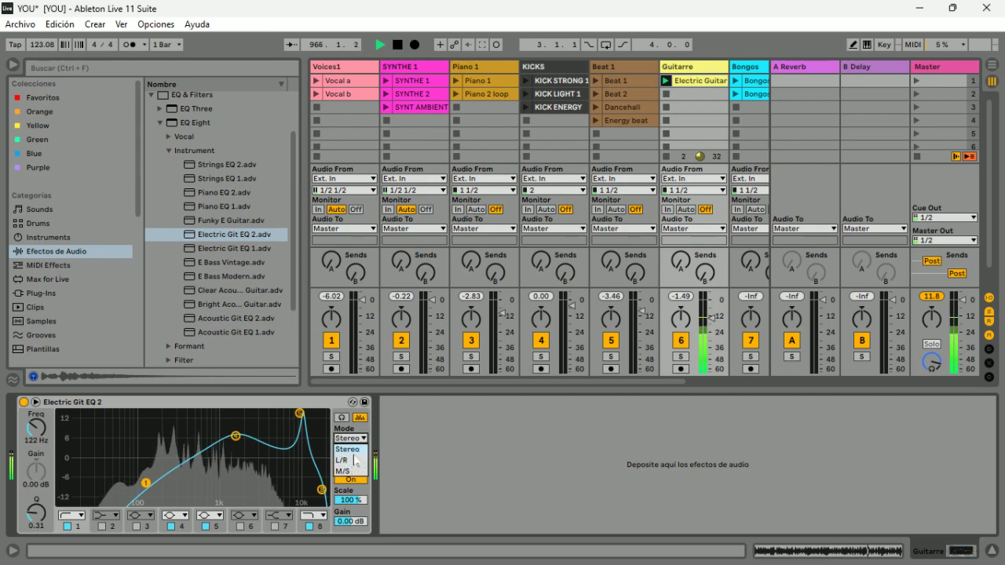
{"action": "left_click", "coordinate": [357, 430]}
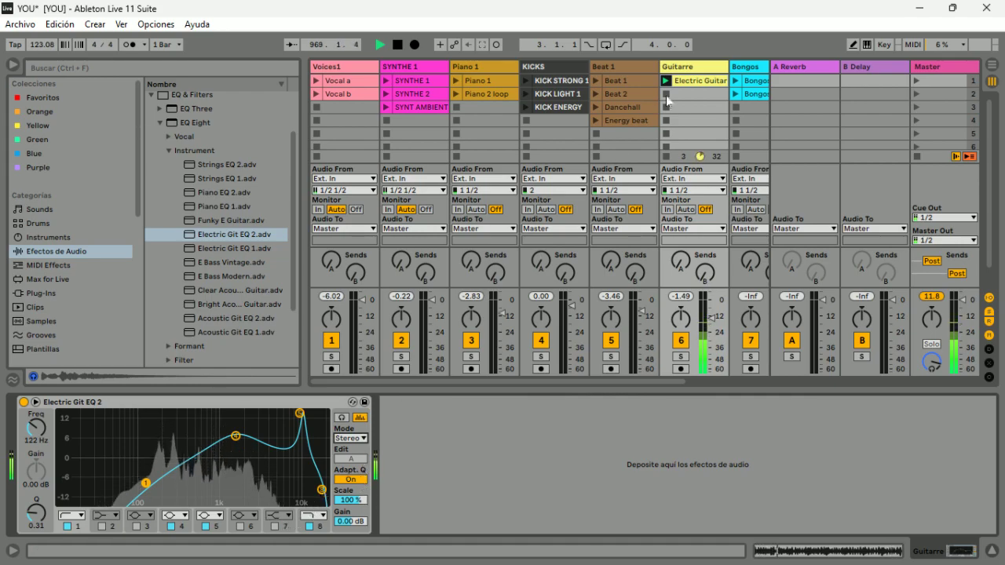
Step: Add the Electric Git EQ 1 preset to the Guitarre track, set its band 3 to about -5.3 dB at 711 Hz, and stop the clip
{"action": "left_click", "coordinate": [227, 247]}
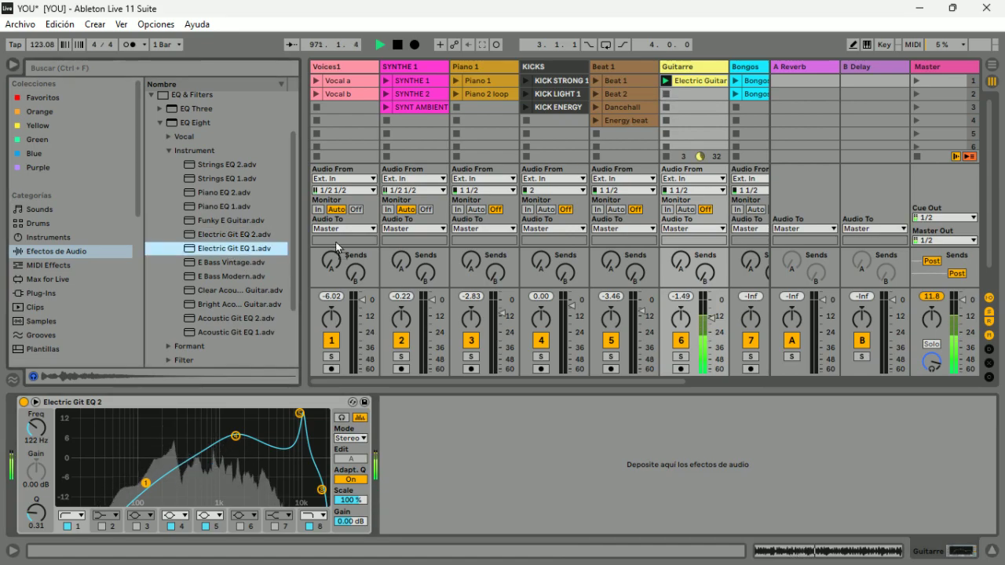
{"action": "left_click_drag", "start_coordinate": [672, 84], "coordinate": [673, 87]}
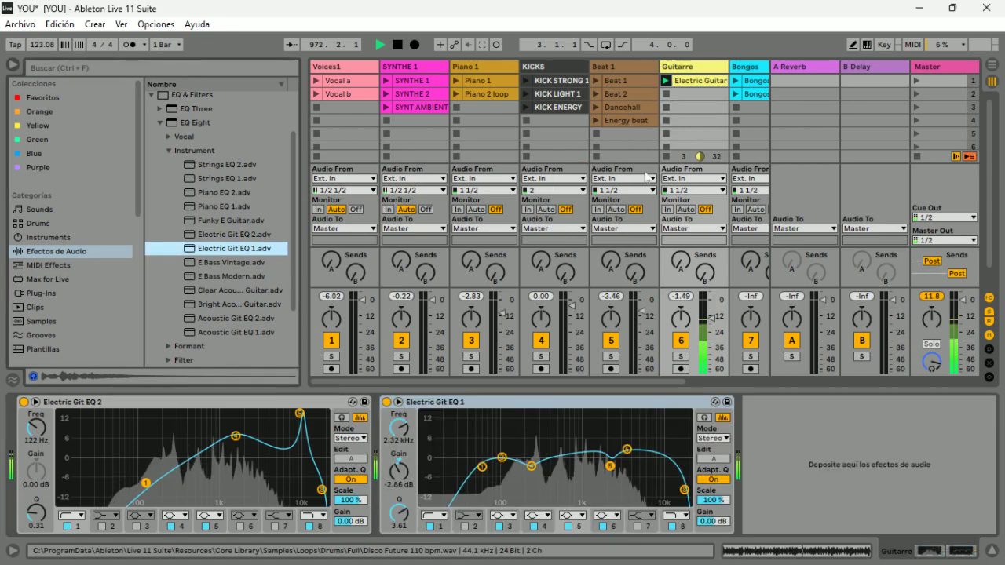
{"action": "left_click_drag", "start_coordinate": [501, 459], "coordinate": [512, 467]}
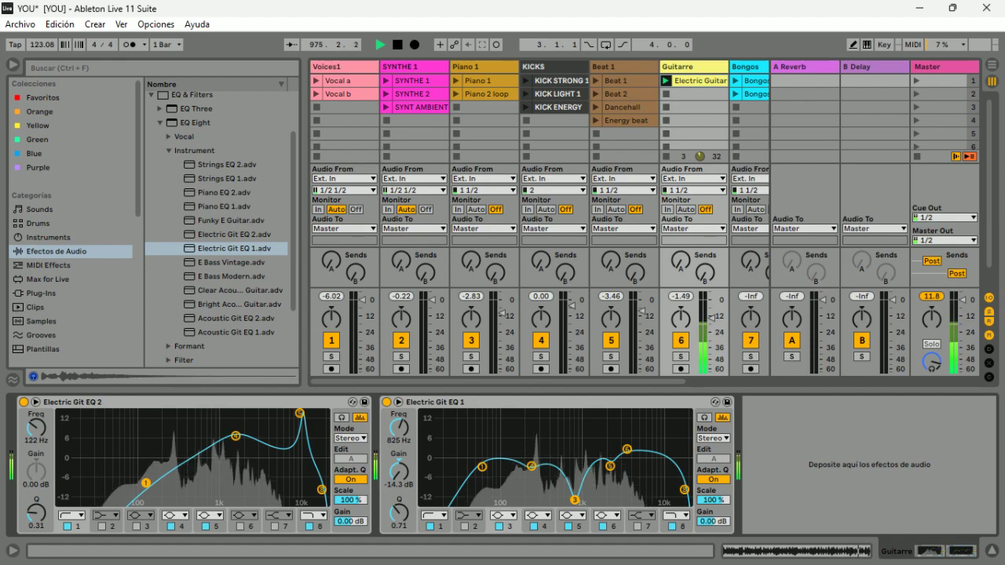
{"action": "left_click_drag", "start_coordinate": [576, 496], "coordinate": [544, 462]}
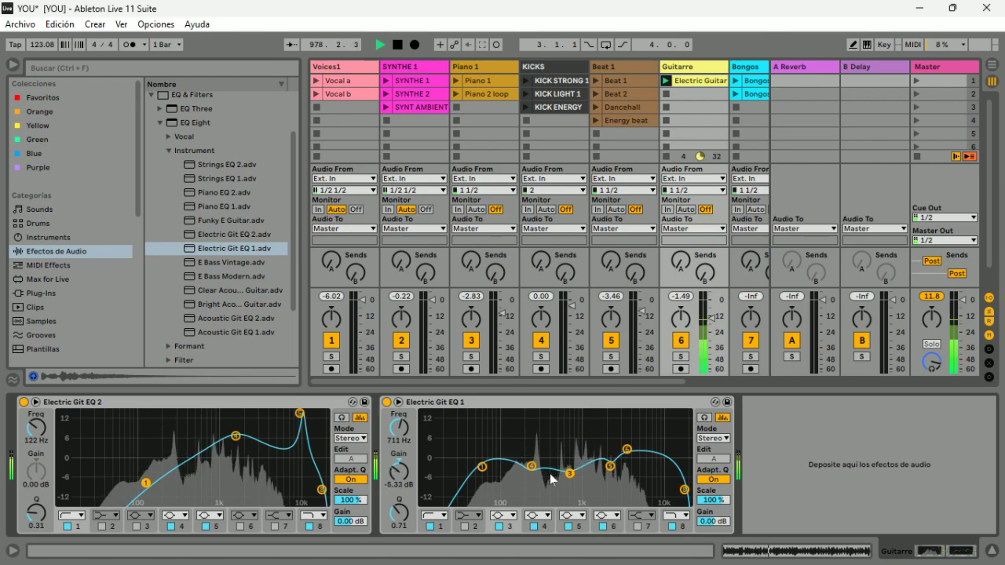
{"action": "left_click", "coordinate": [666, 93]}
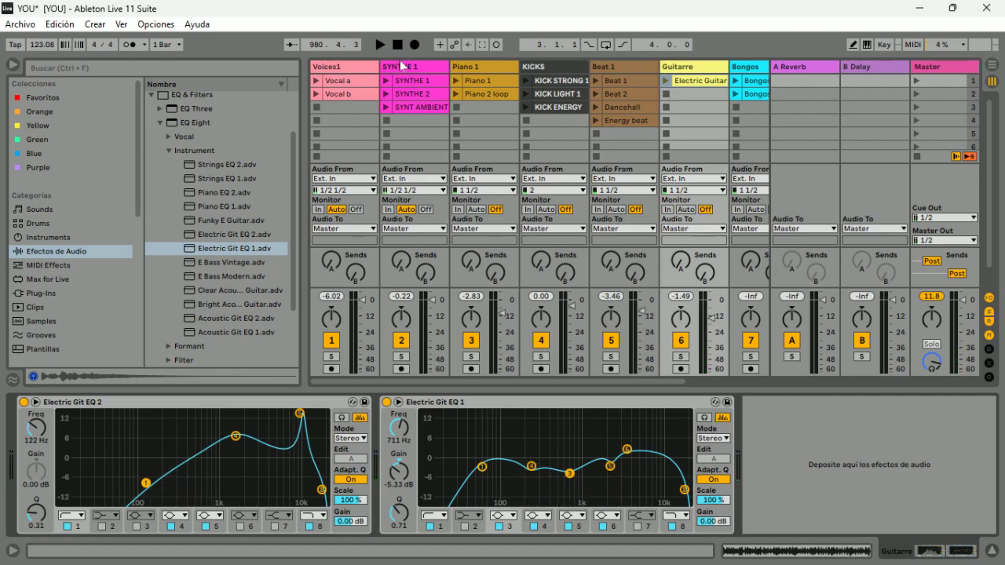
Step: Switch to Twitch Studio and toggle the stream's microphone
{"action": "mouse_move", "coordinate": [450, 564]}
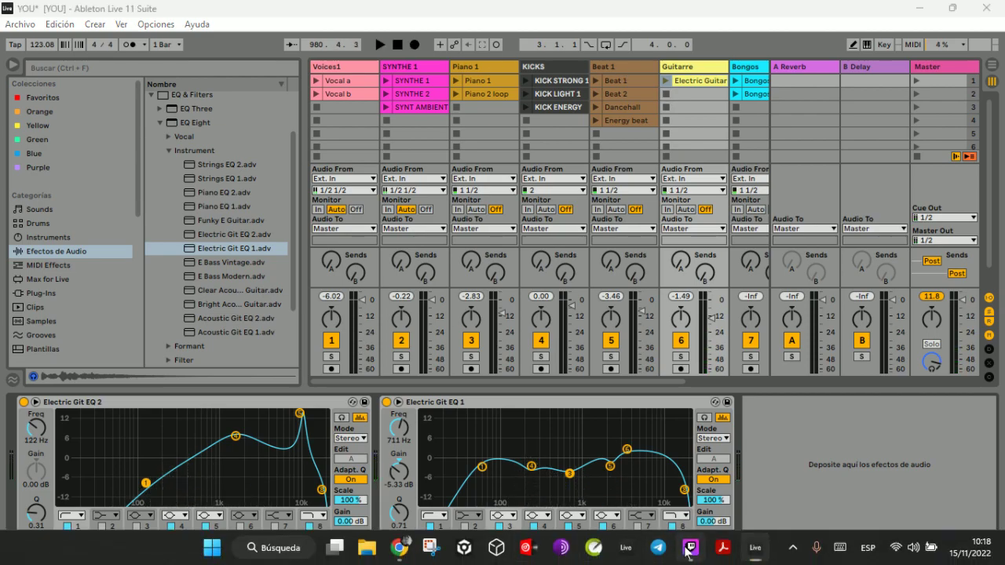
{"action": "left_click", "coordinate": [689, 548]}
{"action": "left_click", "coordinate": [77, 547]}
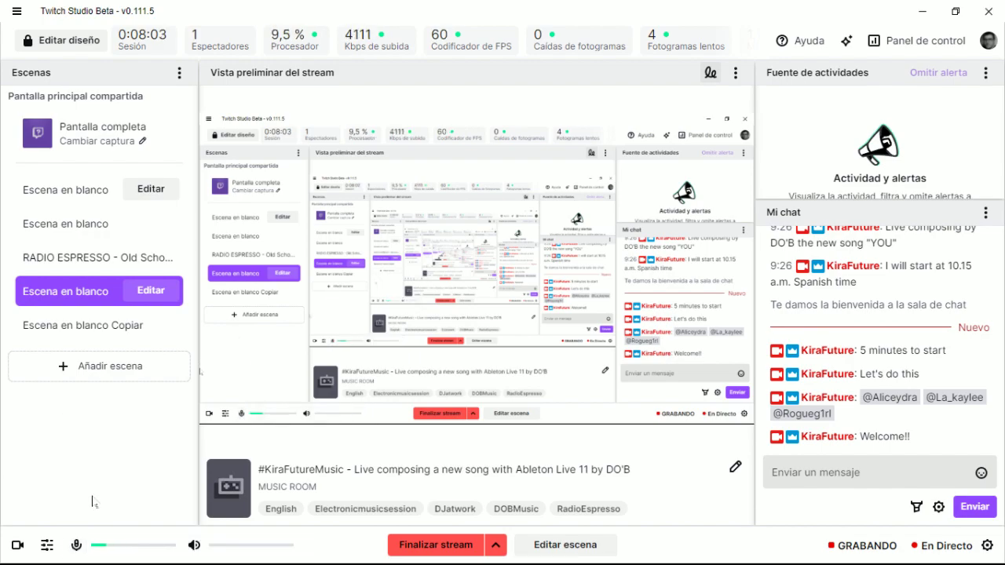
Step: Mute the stream's main microphone and switch back to Ableton Live
{"action": "left_click", "coordinate": [76, 547]}
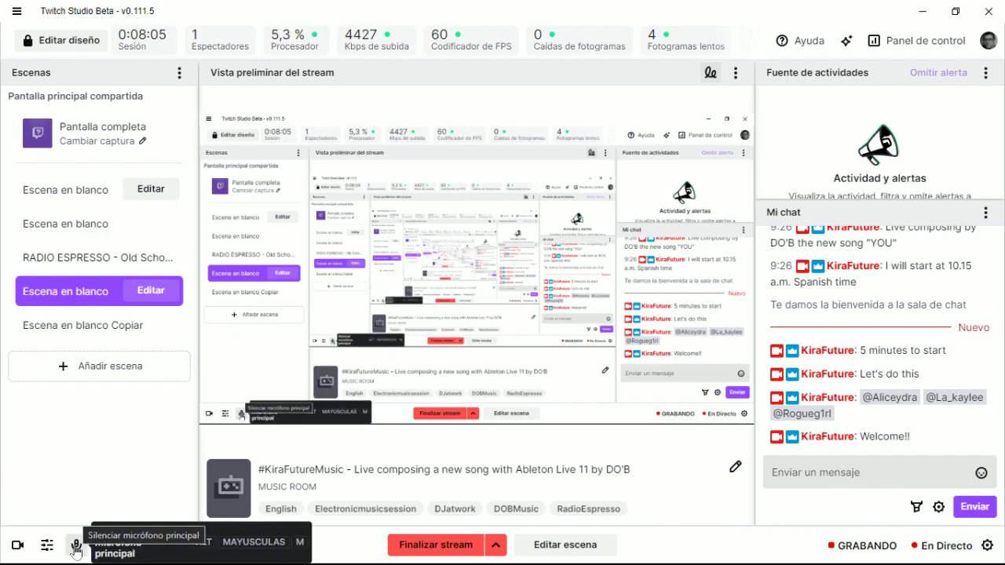
{"action": "mouse_move", "coordinate": [893, 559]}
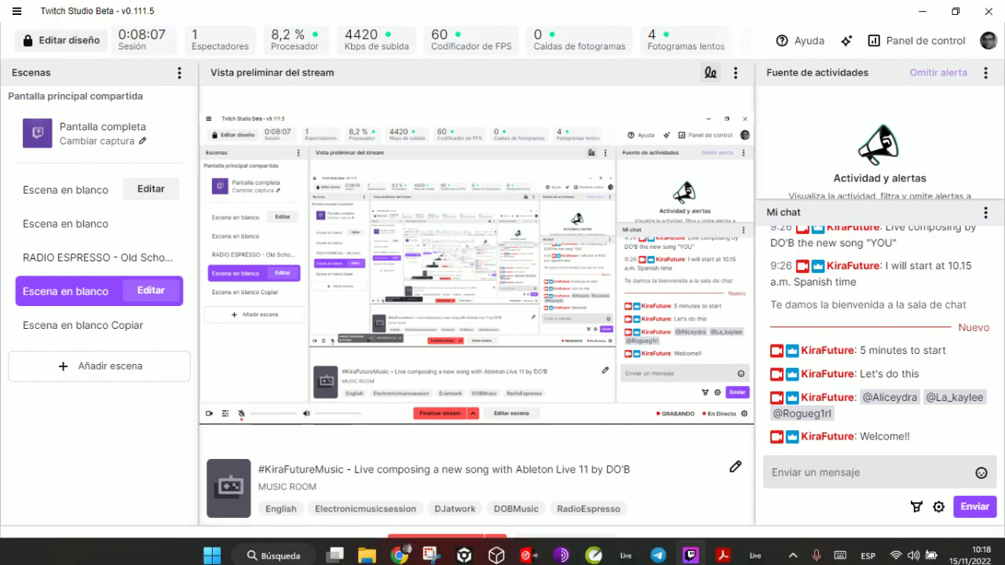
{"action": "left_click", "coordinate": [756, 548]}
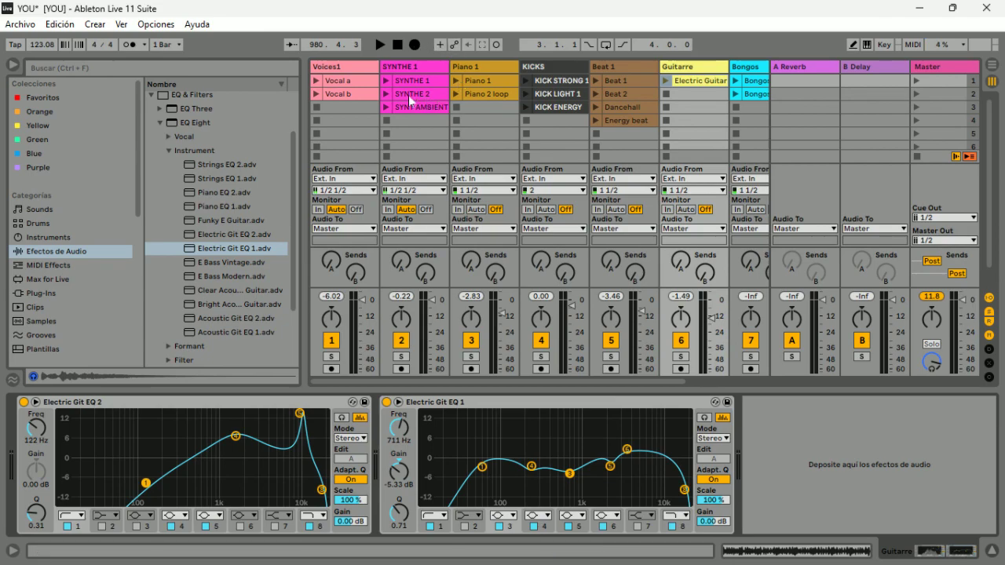
{"action": "left_click", "coordinate": [685, 553]}
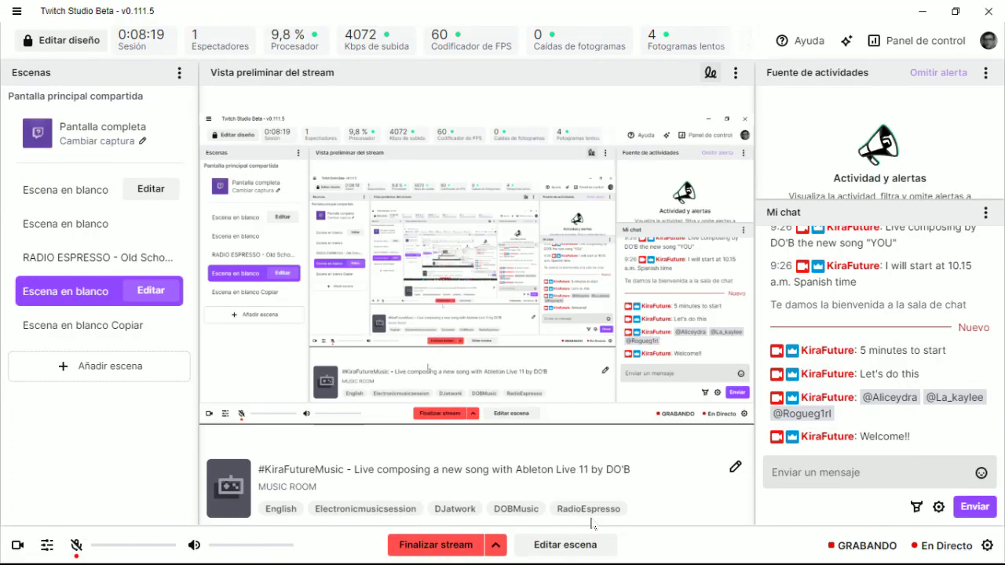
{"action": "left_click", "coordinate": [754, 547]}
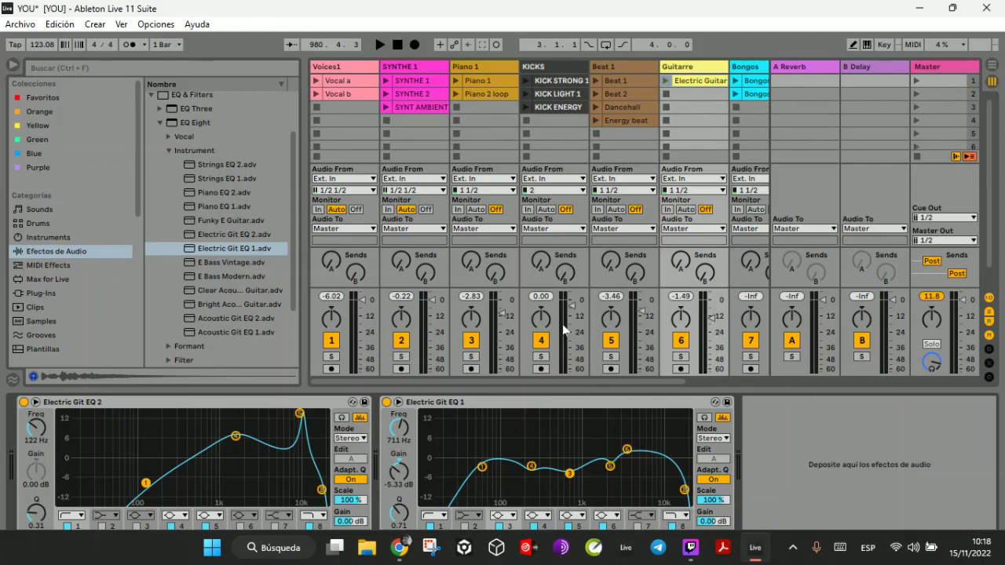
Step: Start recording with the Piano 1 clip playing and add the Electric Git EQ 1 preset to the Piano 1 track
{"action": "left_click", "coordinate": [414, 46]}
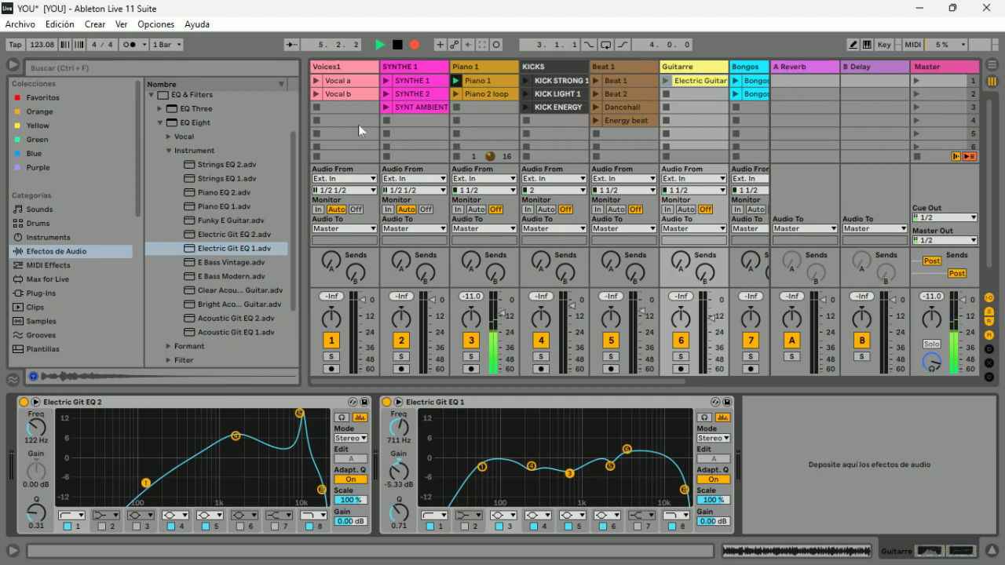
{"action": "left_click", "coordinate": [235, 248]}
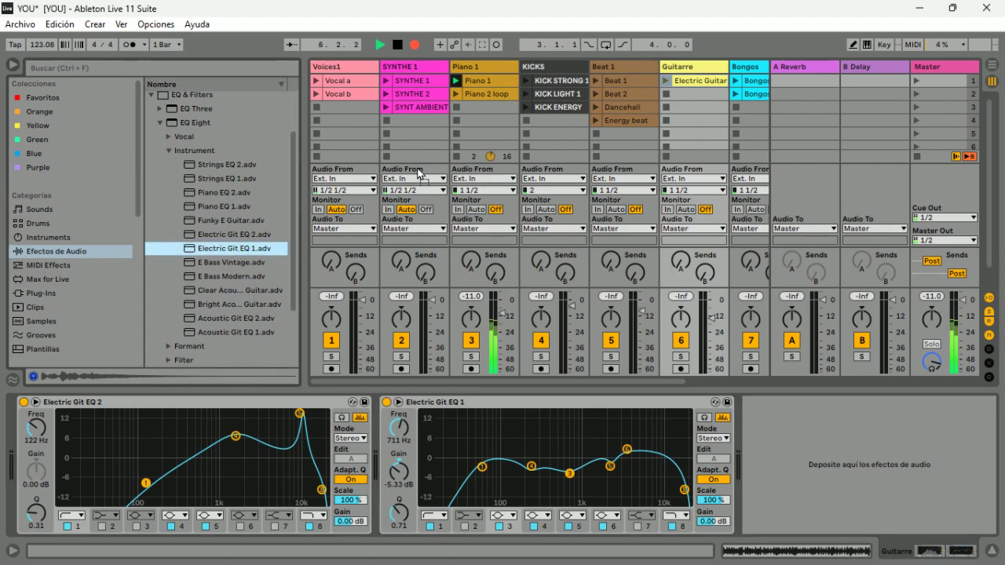
{"action": "left_click", "coordinate": [474, 82]}
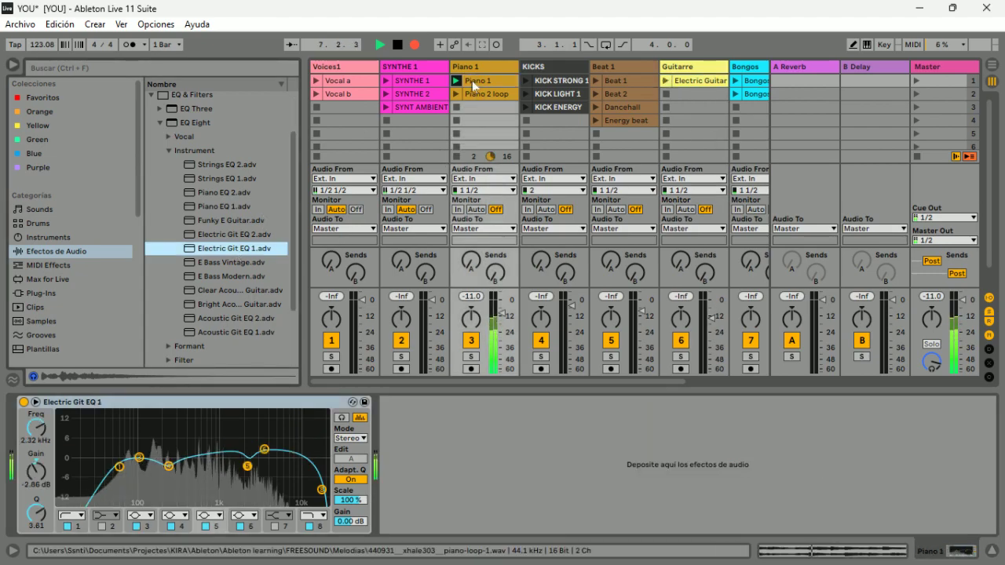
Step: Reshape Piano 1's Electric Git EQ 1: band 5 to 11.5 dB at 1.26 kHz, band 3 to 11.5 dB at 31.6 Hz, band 6 to 11.3 dB, and boost band 4
{"action": "left_click_drag", "start_coordinate": [248, 467], "coordinate": [227, 424]}
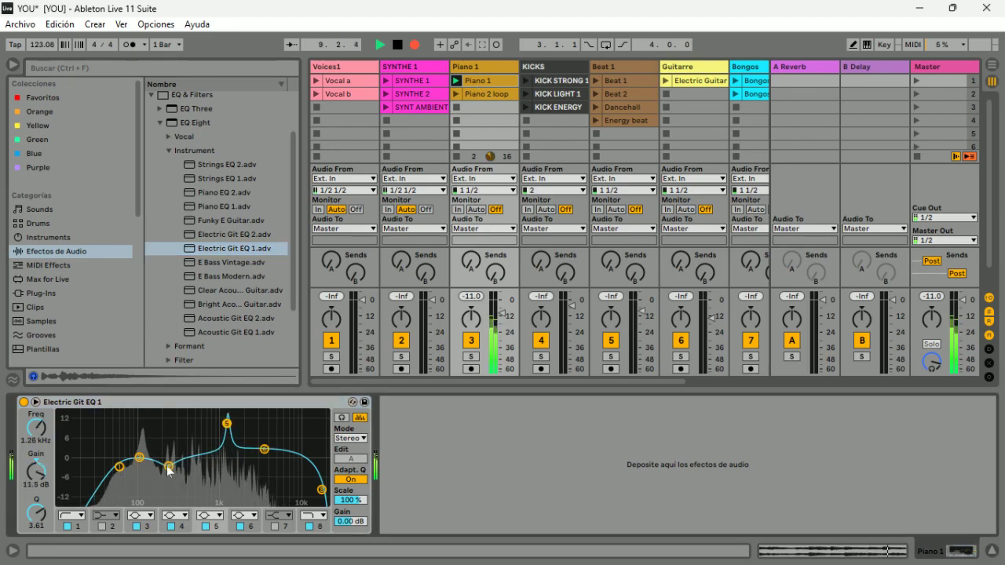
{"action": "left_click_drag", "start_coordinate": [144, 467], "coordinate": [209, 486]}
{"action": "left_click_drag", "start_coordinate": [184, 466], "coordinate": [136, 452]}
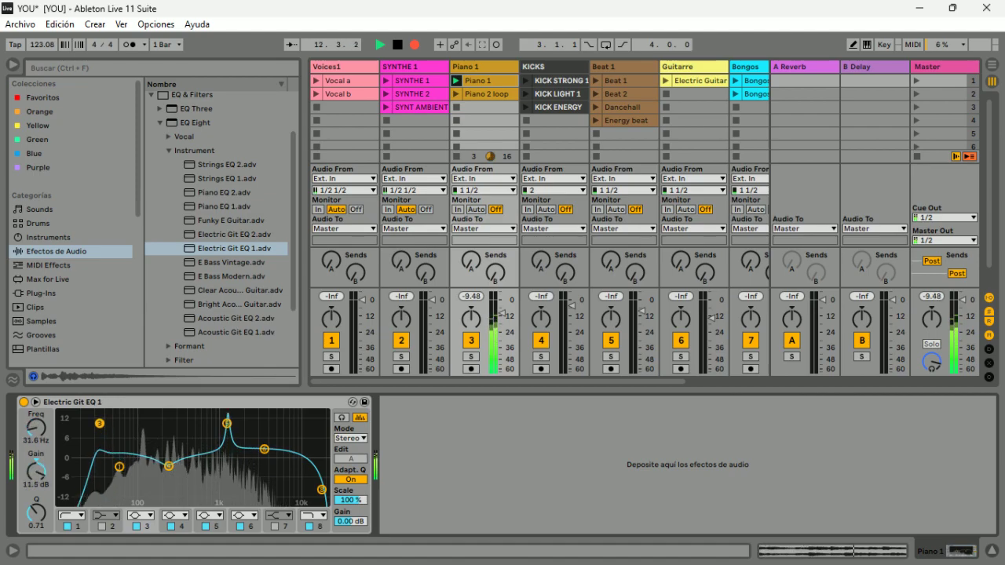
{"action": "left_click_drag", "start_coordinate": [168, 467], "coordinate": [161, 422]}
{"action": "left_click_drag", "start_coordinate": [264, 450], "coordinate": [309, 424]}
Step: Add Electric Git EQ 2 to Piano 1, setting band 8 to 10.9 kHz and band 5 to 9.30 dB at 4.00 kHz with a Q of 4.43
{"action": "left_click", "coordinate": [242, 235]}
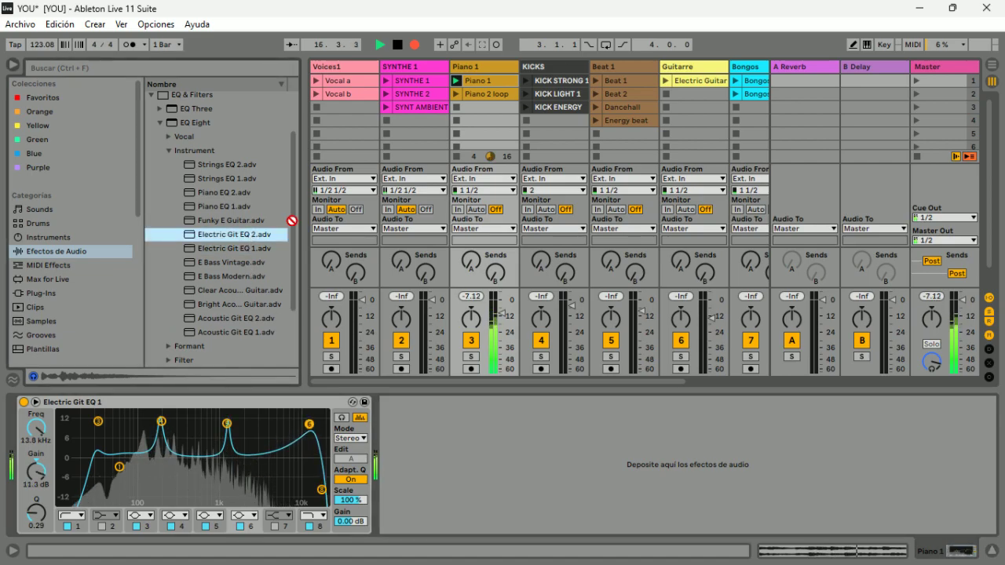
{"action": "left_click_drag", "start_coordinate": [485, 79], "coordinate": [483, 78]}
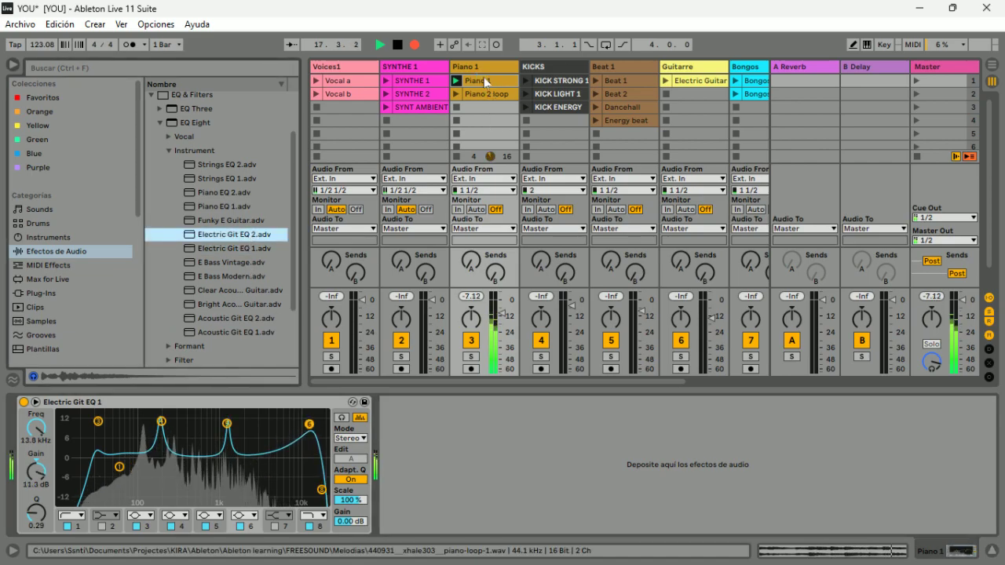
{"action": "mouse_move", "coordinate": [397, 425]}
{"action": "left_mouse_down"}
{"action": "mouse_move", "coordinate": [398, 456]}
{"action": "mouse_move", "coordinate": [398, 440]}
{"action": "left_mouse_up"}
{"action": "left_click_drag", "start_coordinate": [663, 491], "coordinate": [664, 433]}
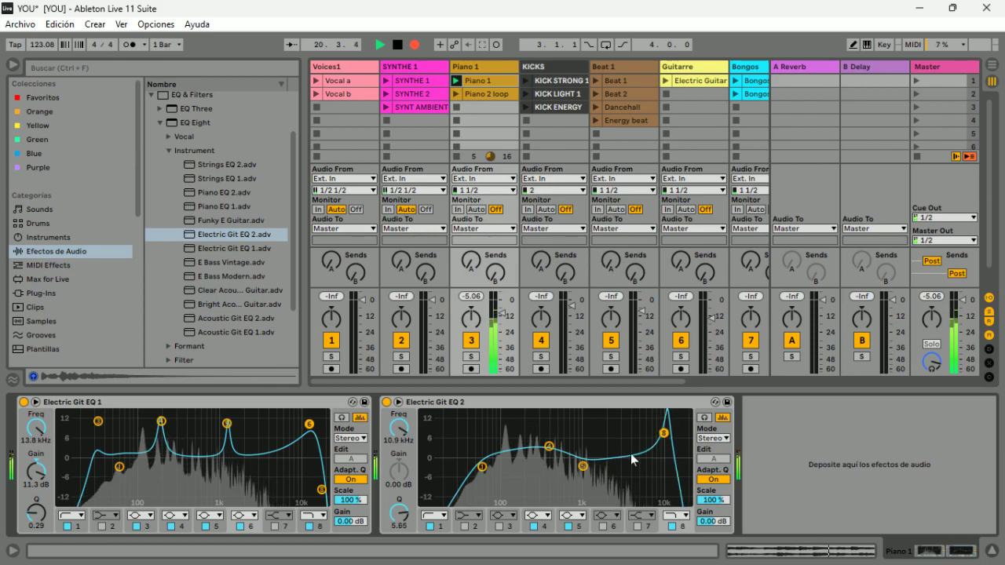
{"action": "left_click_drag", "start_coordinate": [584, 467], "coordinate": [629, 430]}
{"action": "left_click_drag", "start_coordinate": [399, 501], "coordinate": [399, 465]}
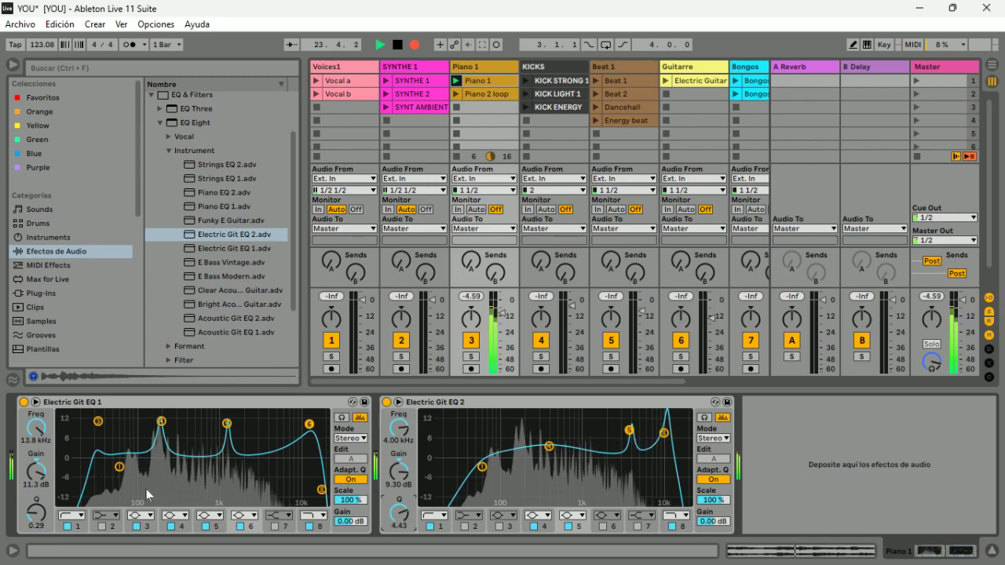
Step: Inspect the SYNT AMBIENT clip and add the Electric Git EQ 2 preset to the SYNTHE 1 track
{"action": "left_click", "coordinate": [404, 106]}
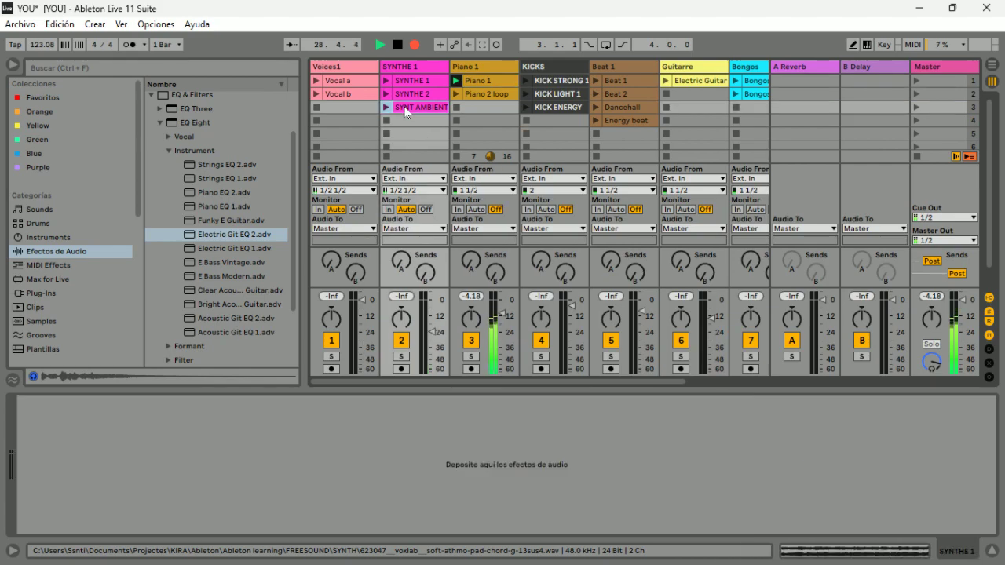
{"action": "double_click", "coordinate": [404, 106]}
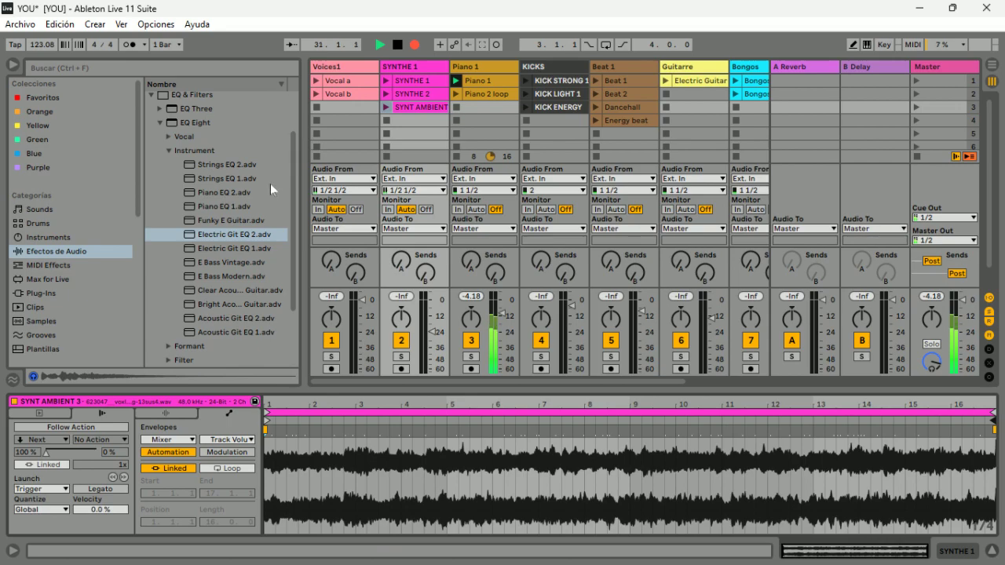
{"action": "left_click", "coordinate": [245, 232]}
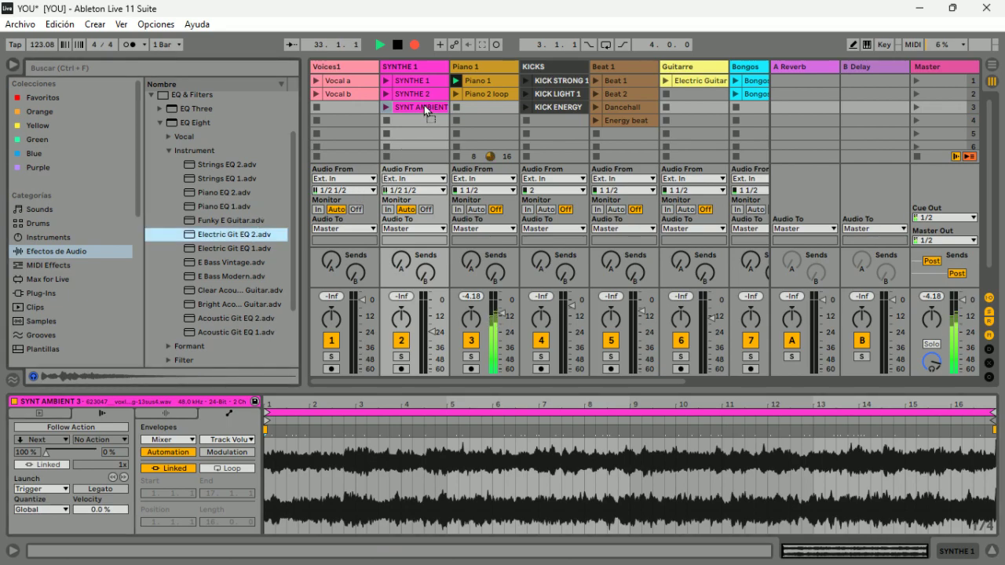
{"action": "key", "text": "Return"}
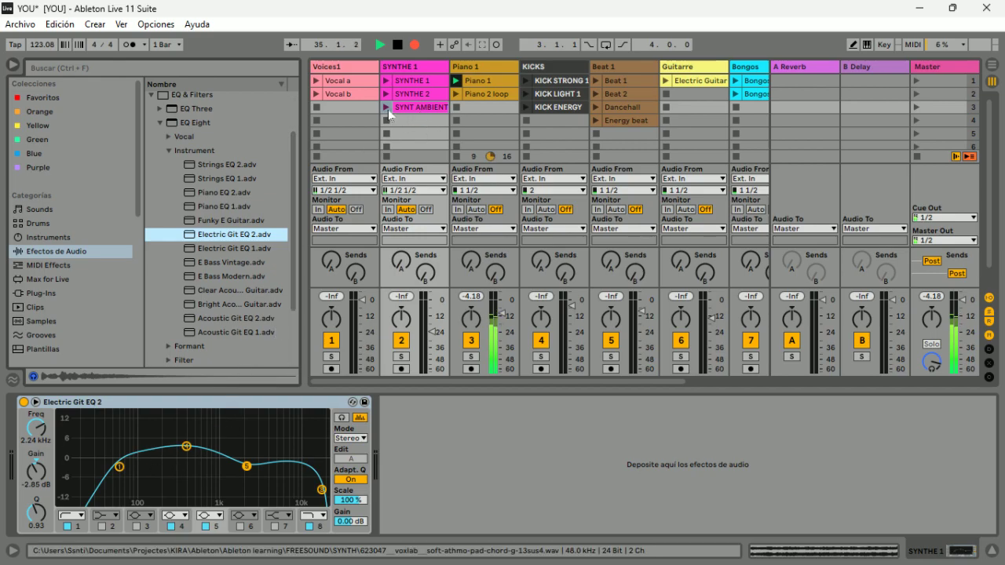
Step: Launch SYNT AMBIENT, raise the SYNTHE 1 volume to about -10 dB, and boost its EQ band 5 to 10.5 dB at 13.5 kHz
{"action": "left_click", "coordinate": [387, 108]}
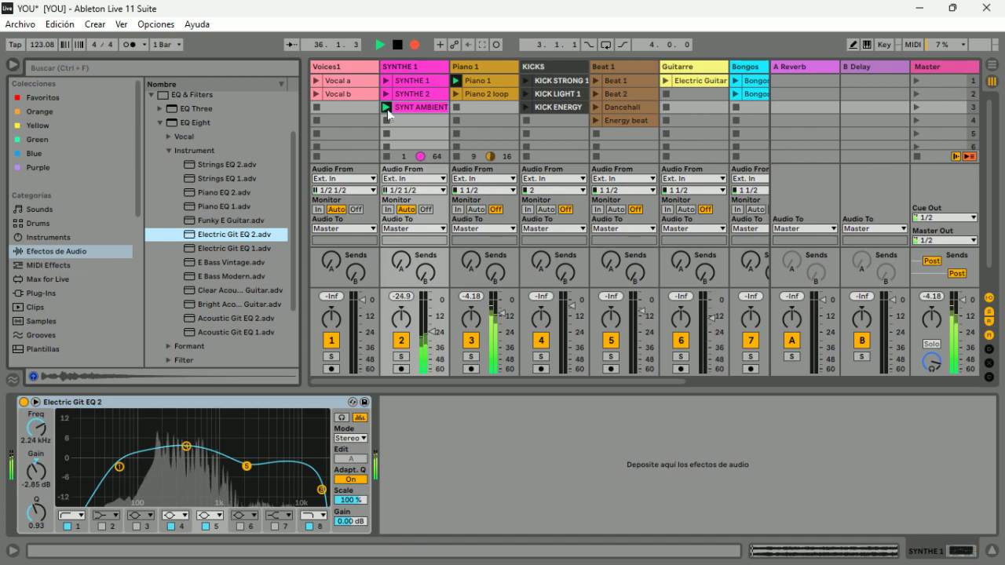
{"action": "left_click_drag", "start_coordinate": [435, 337], "coordinate": [431, 315]}
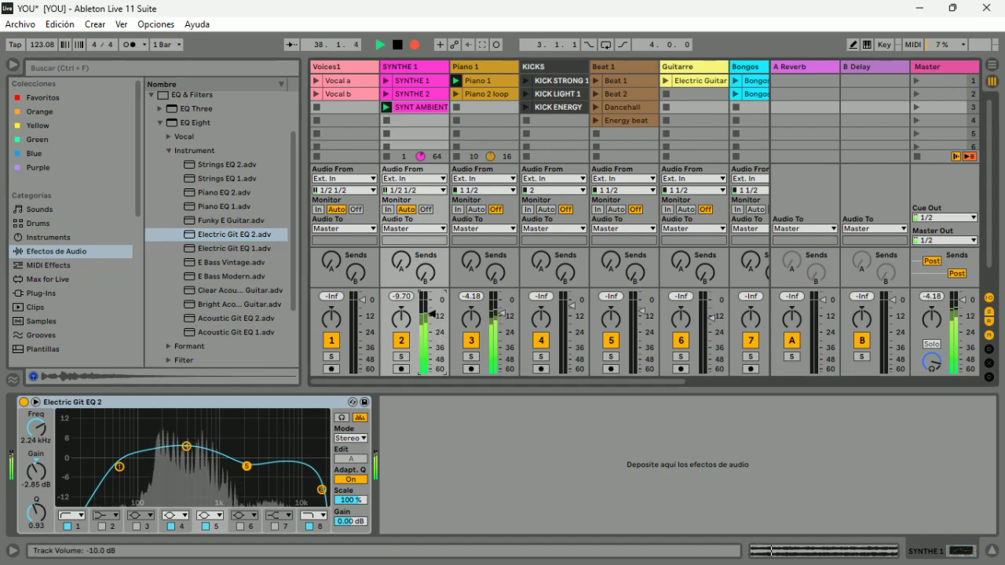
{"action": "left_click_drag", "start_coordinate": [248, 468], "coordinate": [308, 426]}
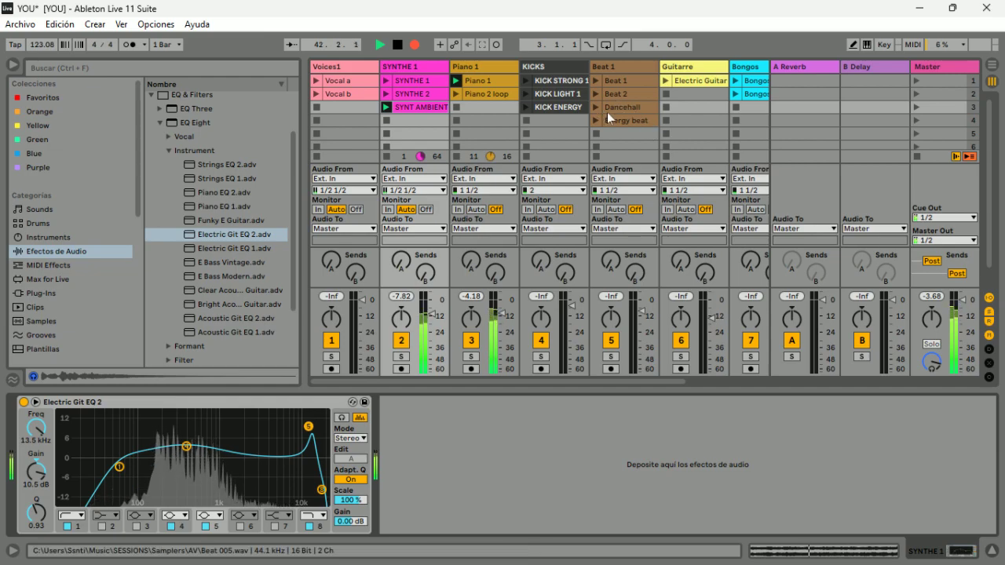
Step: Lower the Beat 1 track to about -23 dB, launch its Beat 1 clip, and gradually fade the track in past -15 dB
{"action": "left_click_drag", "start_coordinate": [642, 311], "coordinate": [642, 332]}
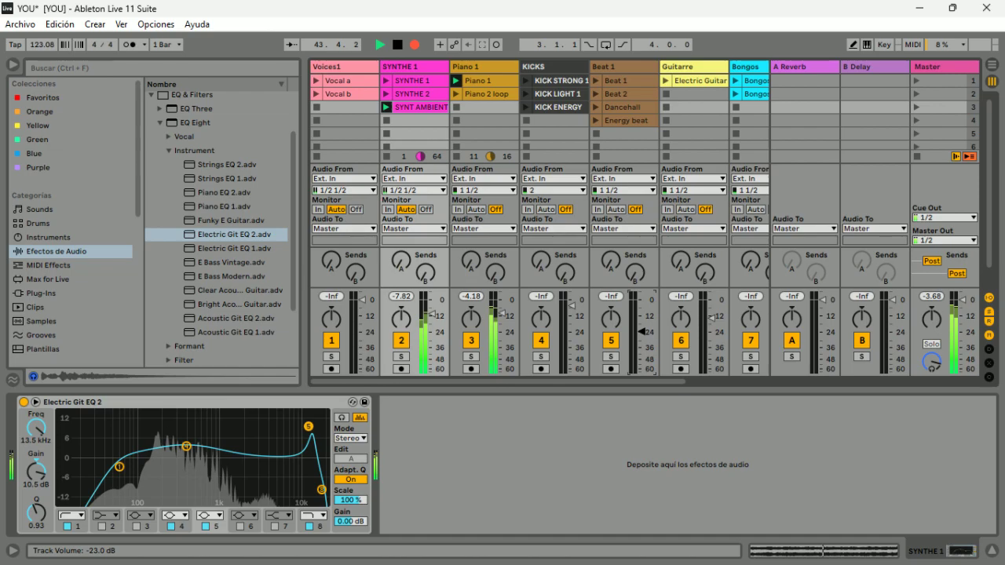
{"action": "left_click", "coordinate": [597, 80]}
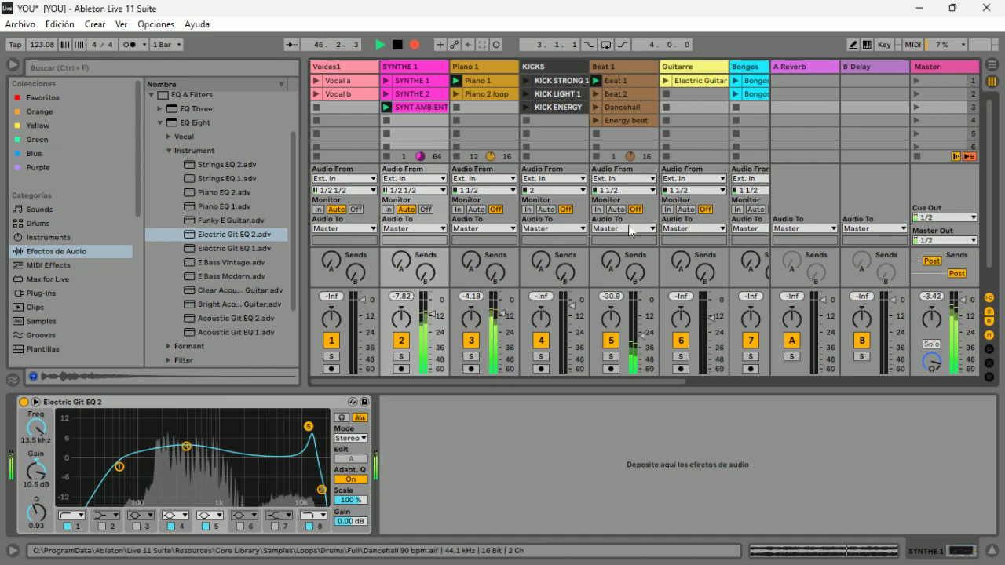
{"action": "left_click_drag", "start_coordinate": [640, 333], "coordinate": [641, 324]}
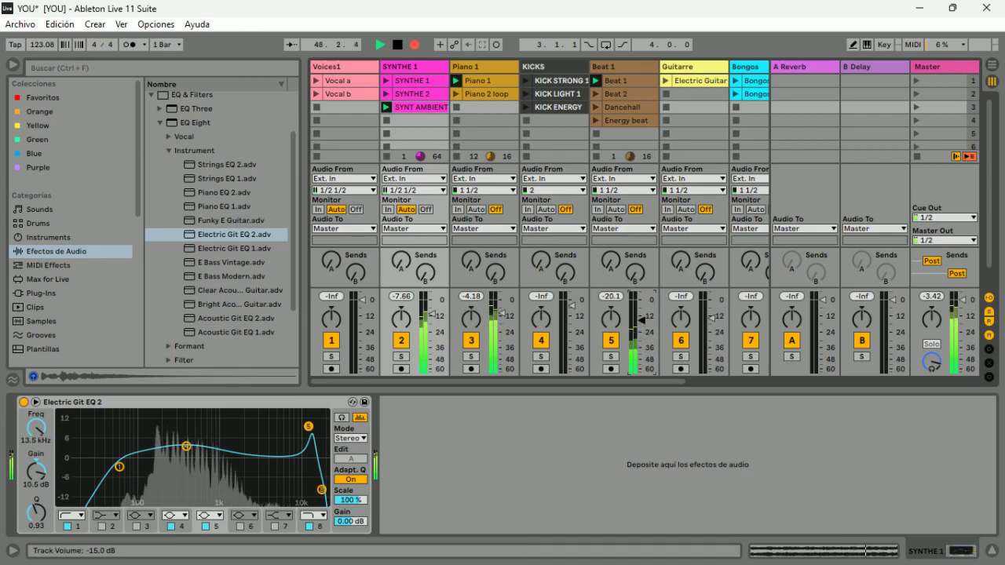
{"action": "left_click_drag", "start_coordinate": [641, 315], "coordinate": [641, 313]}
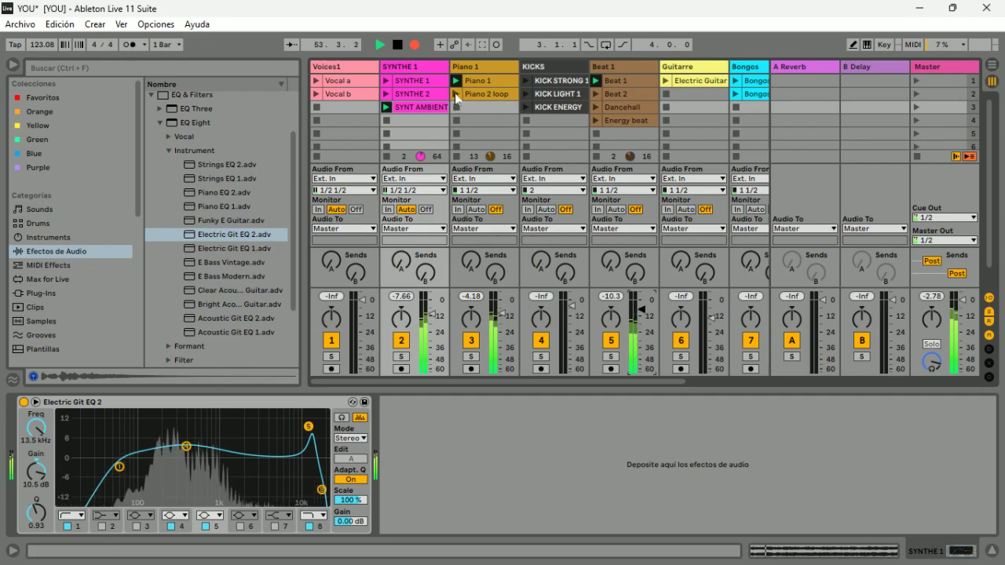
Step: Bring in the KICK LIGHT 1 and Vocal a clips, lowering the SYNTHE 1 volume to about -20 dB
{"action": "left_click", "coordinate": [528, 93]}
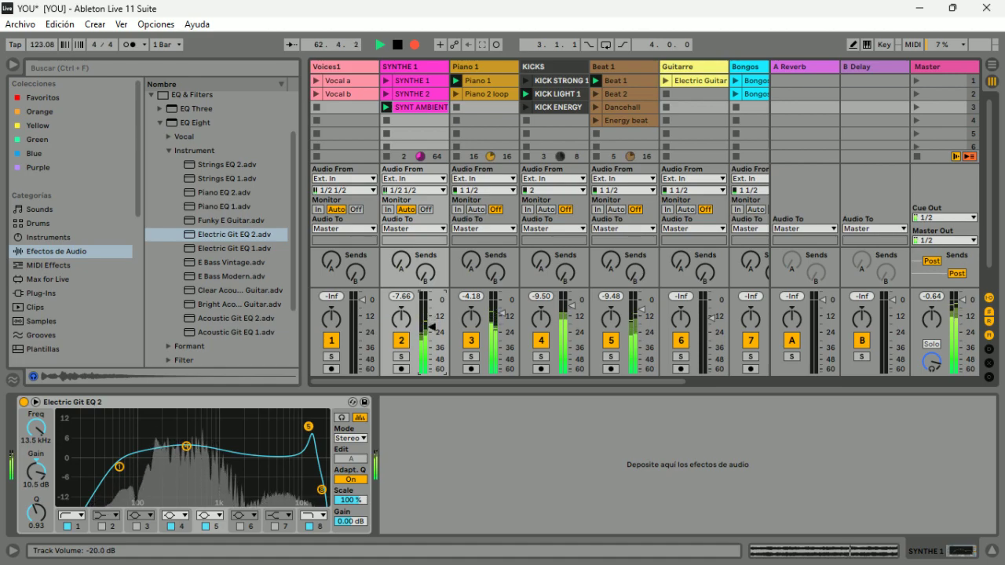
{"action": "left_click", "coordinate": [316, 81]}
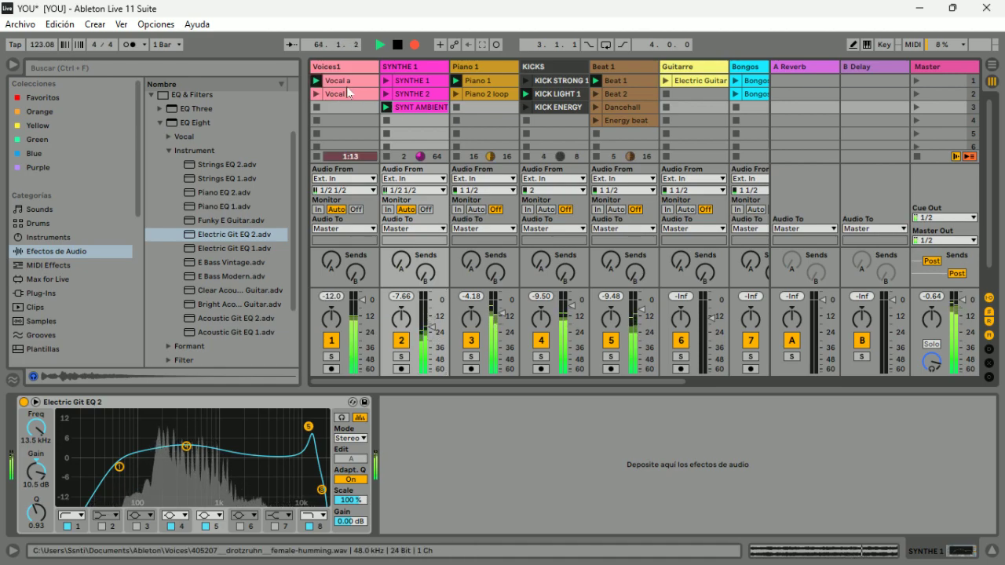
Step: Slightly lower the Beat 1 and Piano 1 track volumes and stop the SYNT AMBIENT clip
{"action": "left_click", "coordinate": [643, 310]}
{"action": "left_click_drag", "start_coordinate": [644, 310], "coordinate": [643, 313]}
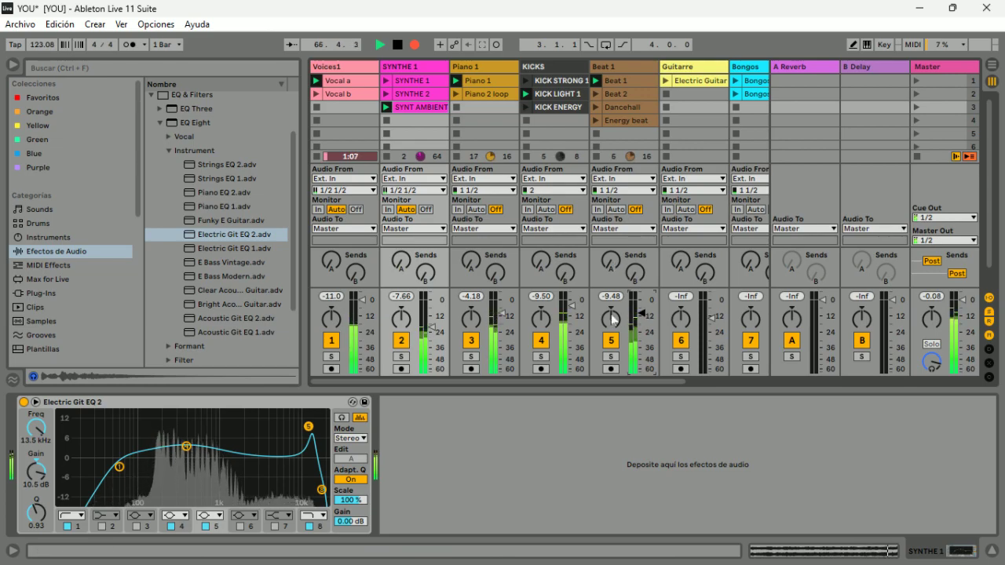
{"action": "left_click_drag", "start_coordinate": [503, 314], "coordinate": [503, 323]}
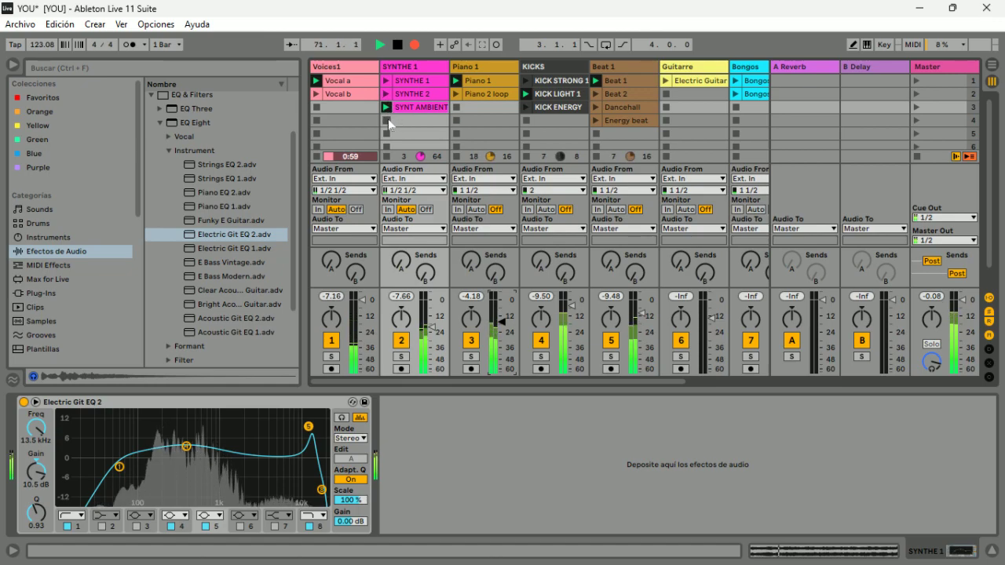
{"action": "left_click", "coordinate": [388, 120]}
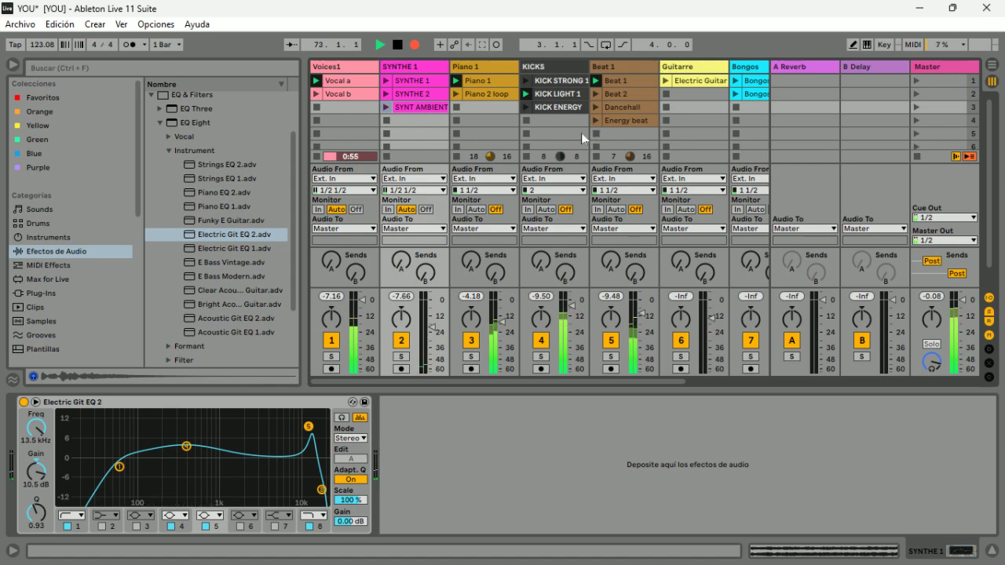
Step: Switch the piano to Piano 2 loop and the beat to Beat 2, raising both track volumes
{"action": "left_click", "coordinate": [455, 94]}
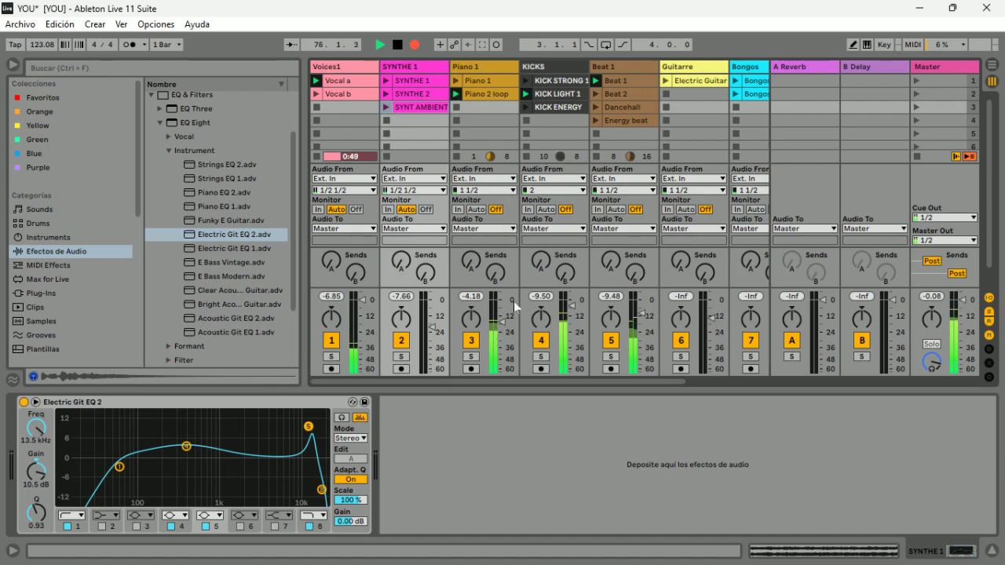
{"action": "left_click_drag", "start_coordinate": [503, 322], "coordinate": [504, 312]}
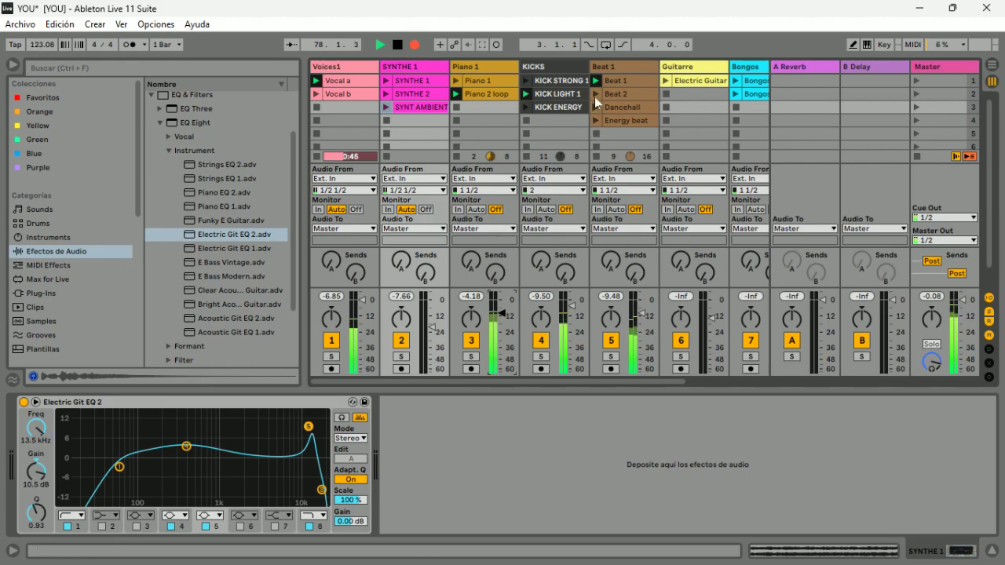
{"action": "left_click", "coordinate": [598, 91]}
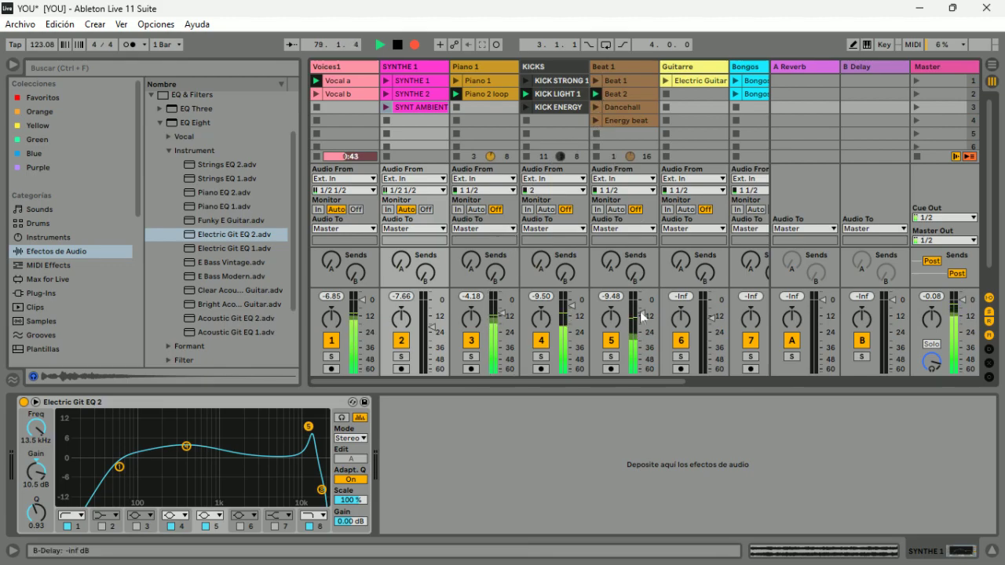
{"action": "left_click_drag", "start_coordinate": [640, 313], "coordinate": [641, 306]}
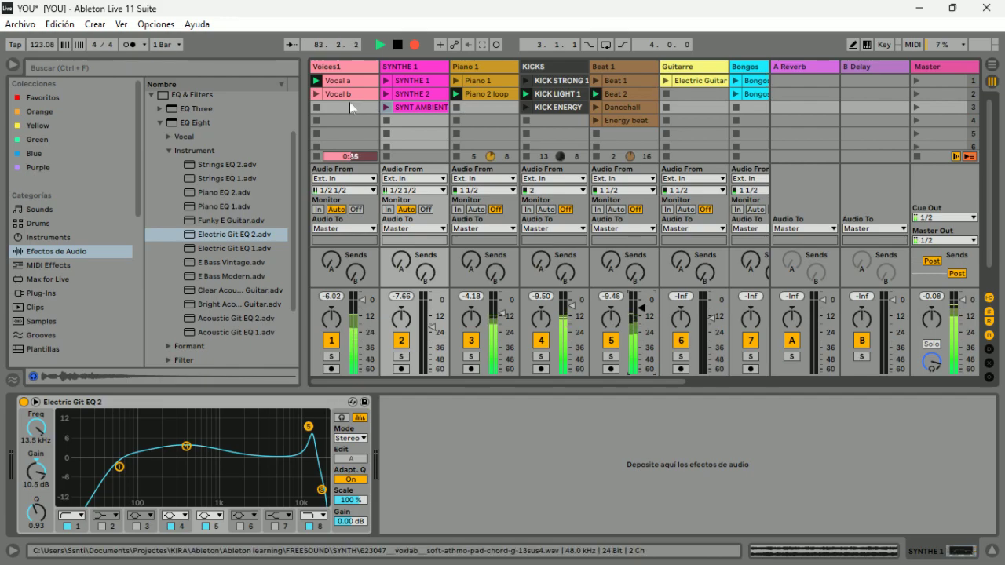
Step: Narrow the browser to reveal all tracks and launch the Bongos EN clip
{"action": "left_click_drag", "start_coordinate": [304, 106], "coordinate": [129, 107]}
{"action": "left_click", "coordinate": [561, 82]}
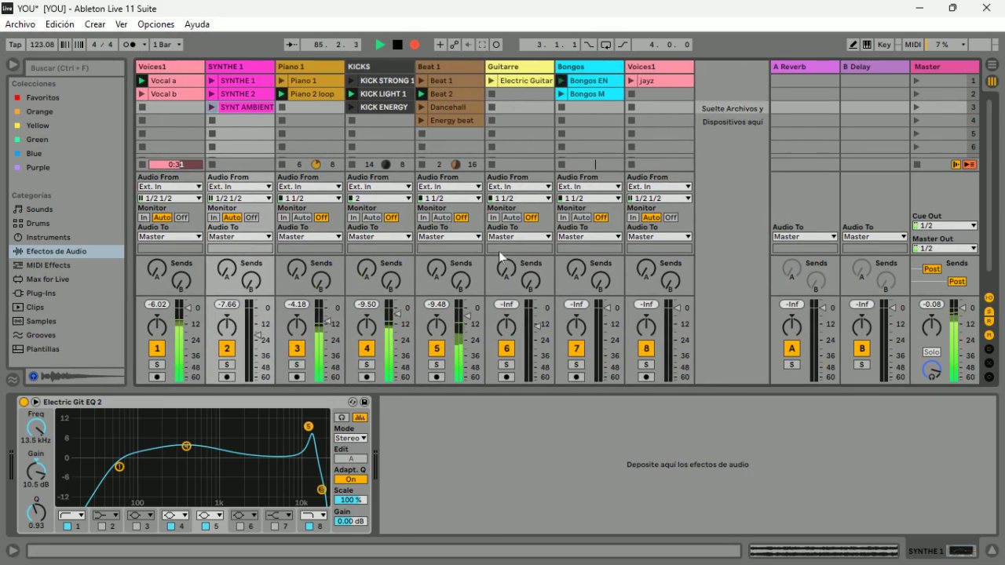
Step: Lower the Bongos volume to -7.5 dB, launch Piano 1, and move the beat through Dancehall to Energy beat
{"action": "left_click_drag", "start_coordinate": [608, 308], "coordinate": [607, 318]}
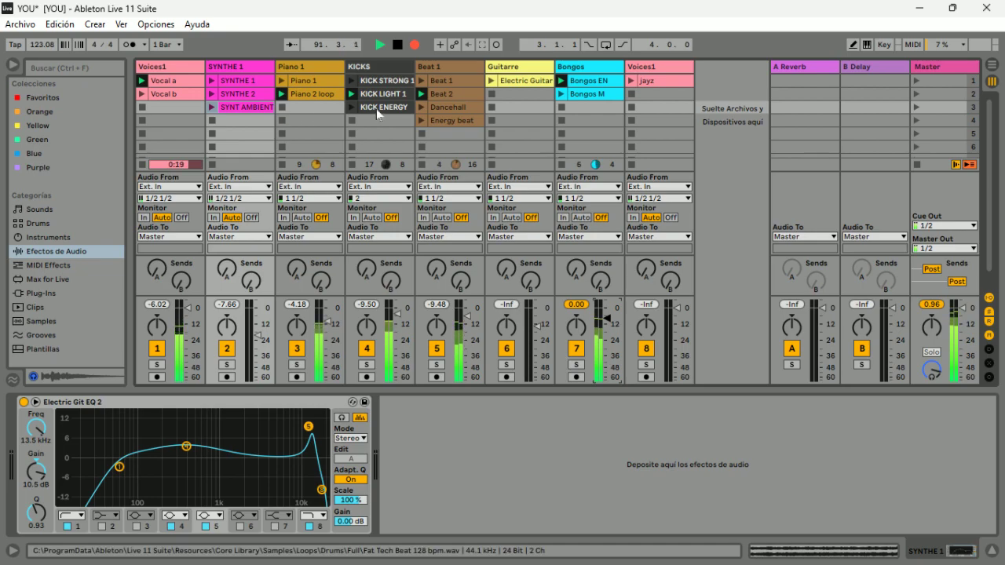
{"action": "left_click", "coordinate": [282, 80]}
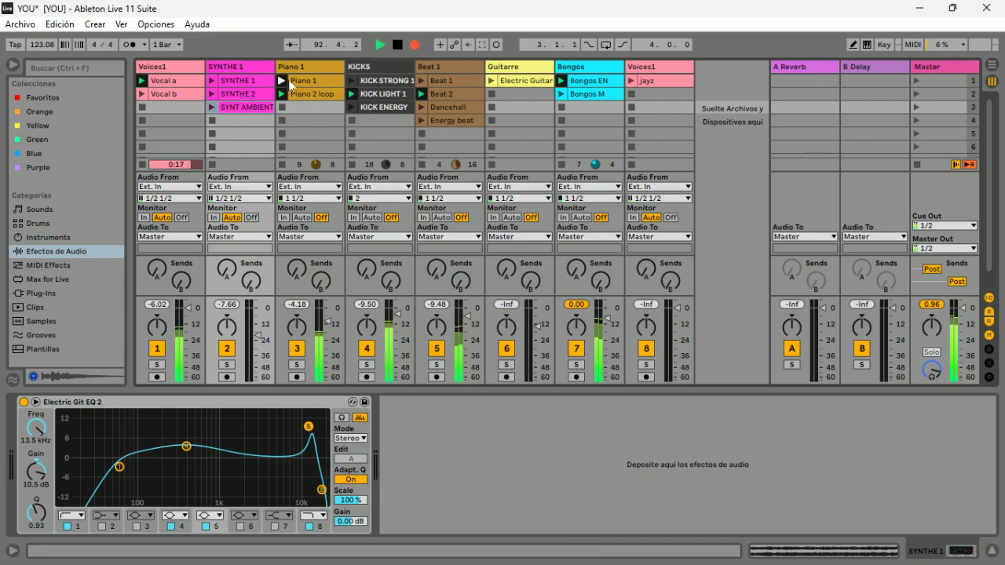
{"action": "left_click", "coordinate": [422, 106]}
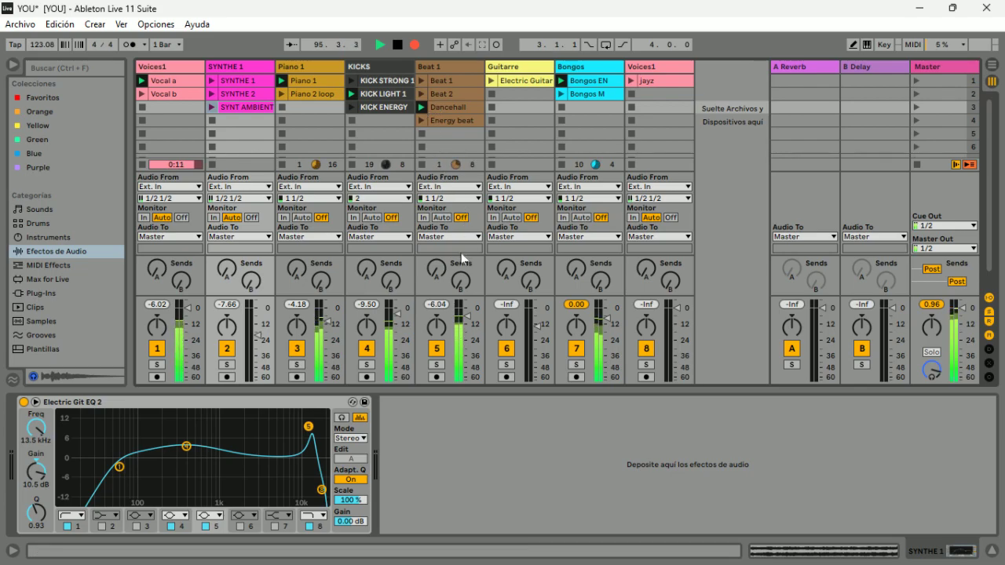
{"action": "left_click", "coordinate": [423, 107]}
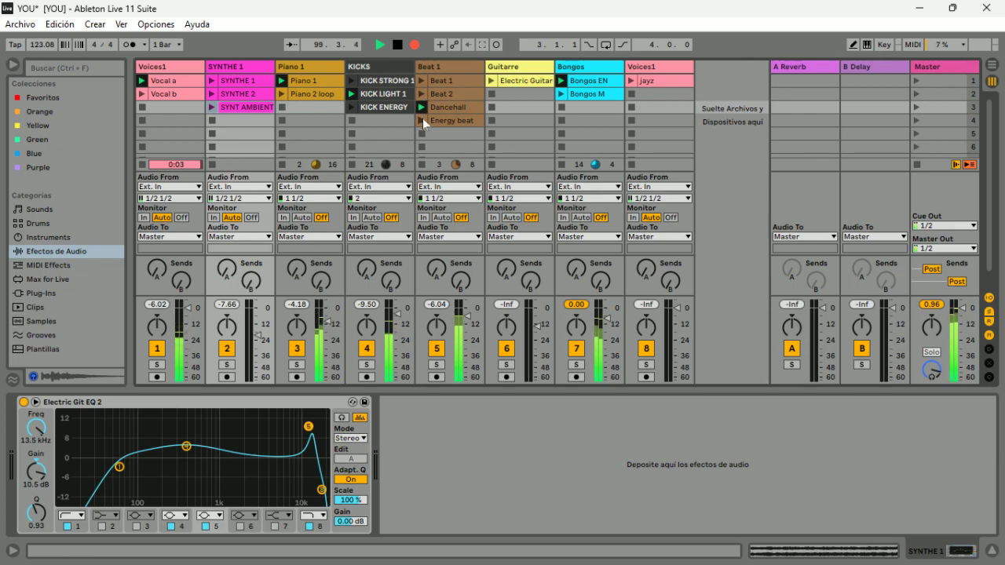
{"action": "left_click", "coordinate": [422, 120]}
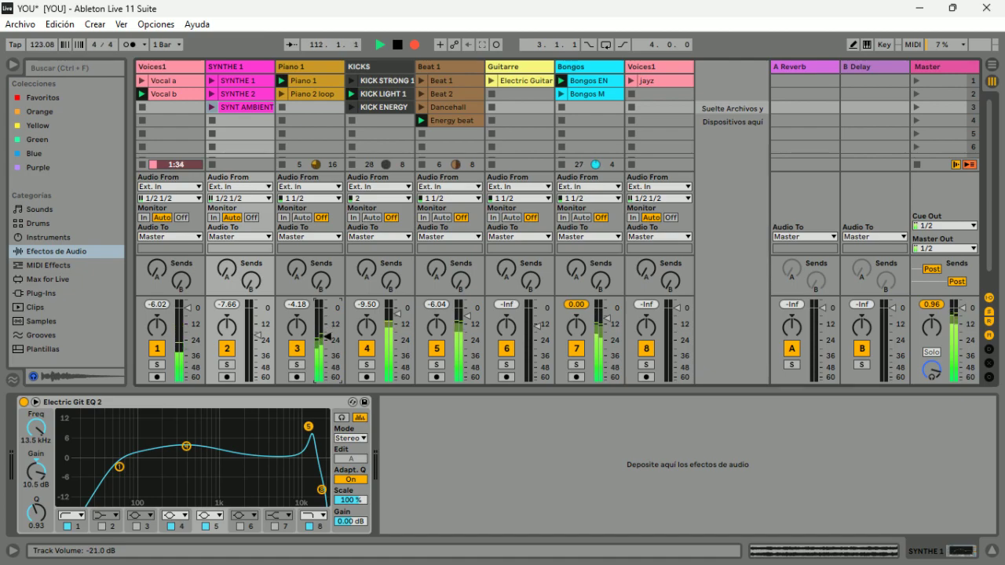
Step: Launch the SYNT AMBIENT and Electric Guitar clips and set the Guitarre track volume to -3 dB
{"action": "left_click", "coordinate": [212, 107]}
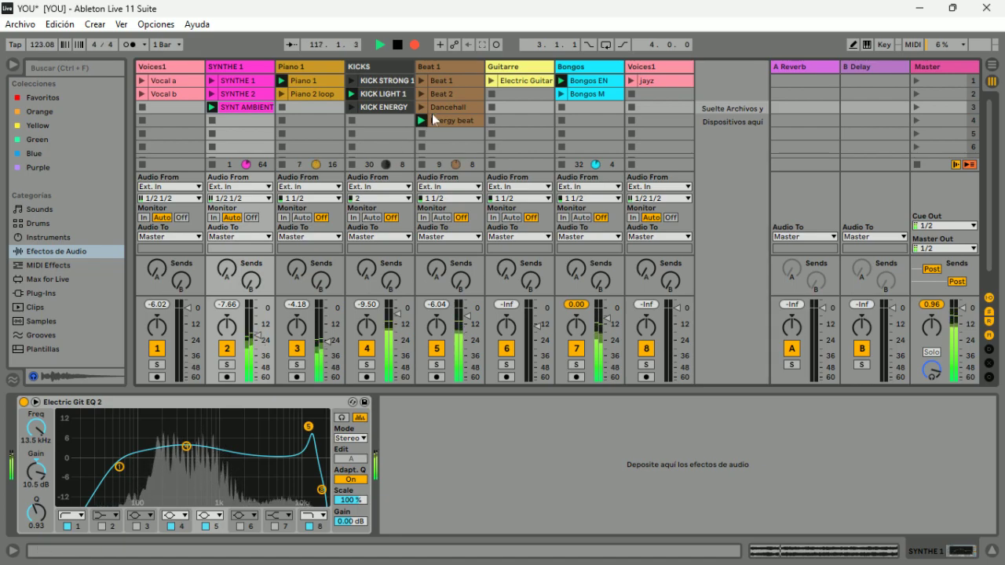
{"action": "left_click", "coordinate": [492, 81]}
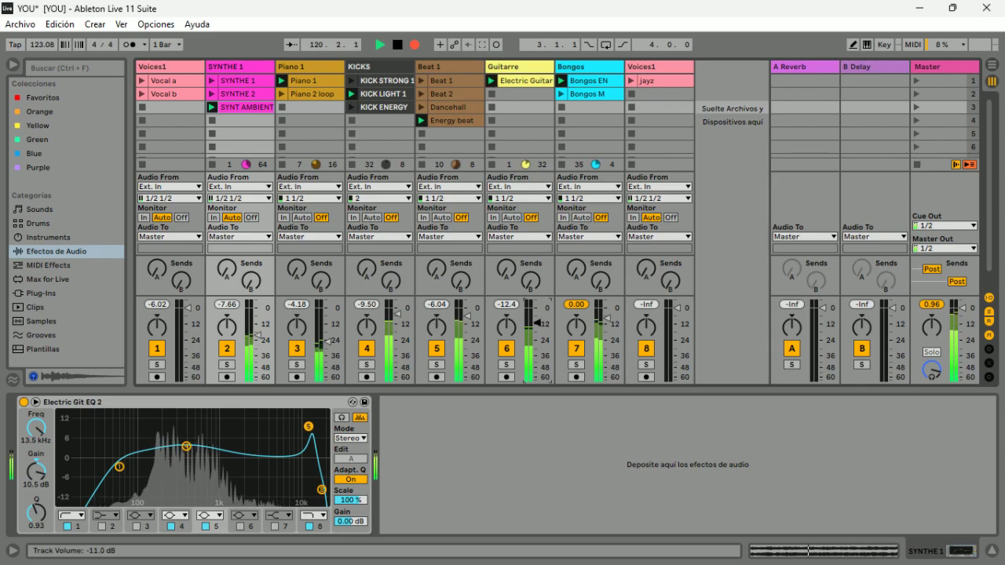
{"action": "left_click_drag", "start_coordinate": [538, 317], "coordinate": [536, 313]}
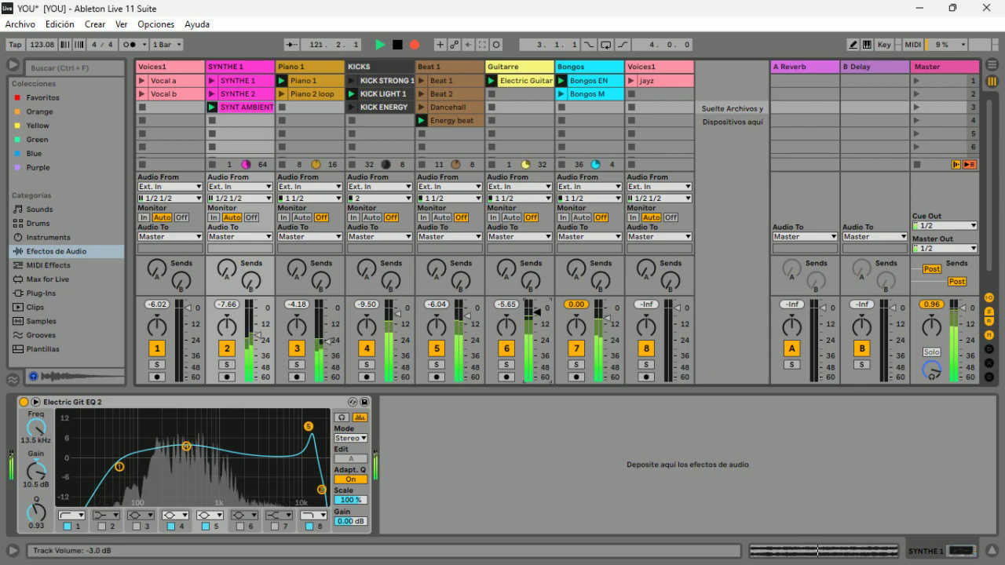
Step: Set the arrangement loop to start at bar 1 and span 51 bars, review the recorded tracks, and return to the session clips
{"action": "left_click", "coordinate": [992, 66]}
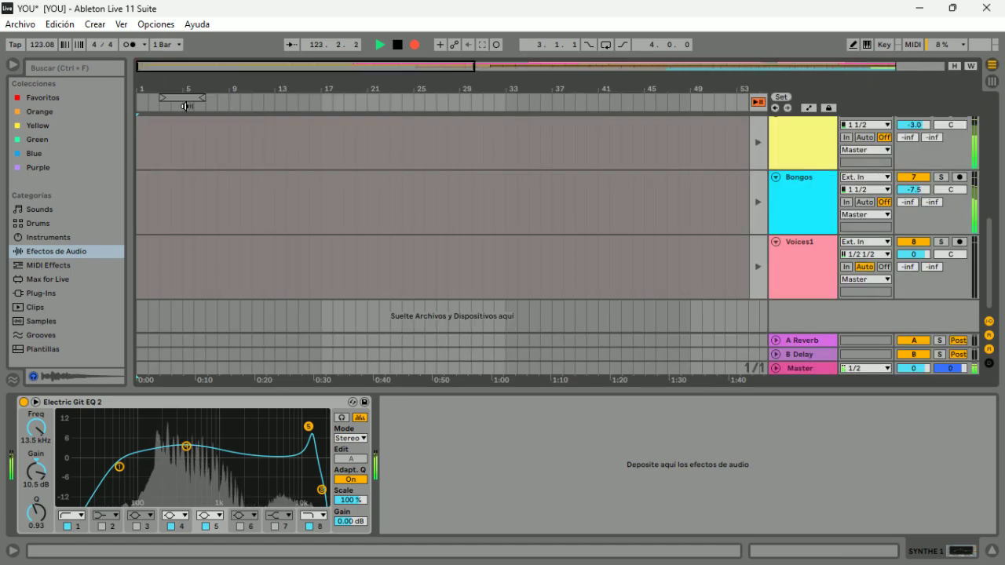
{"action": "left_click_drag", "start_coordinate": [157, 97], "coordinate": [139, 97]}
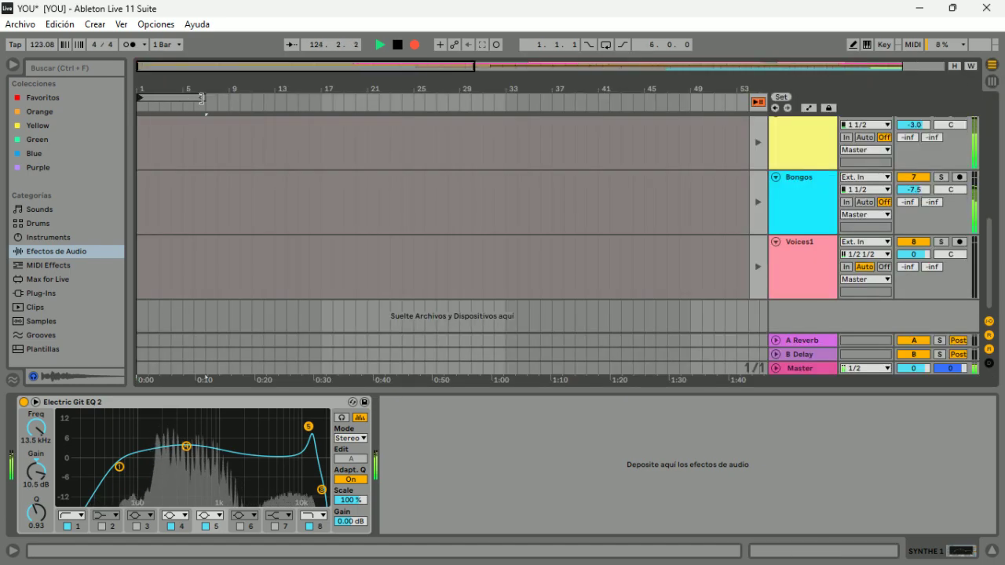
{"action": "left_click_drag", "start_coordinate": [207, 101], "coordinate": [732, 95]}
{"action": "scroll", "coordinate": [716, 126], "scroll_direction": "up", "scroll_amount": 6}
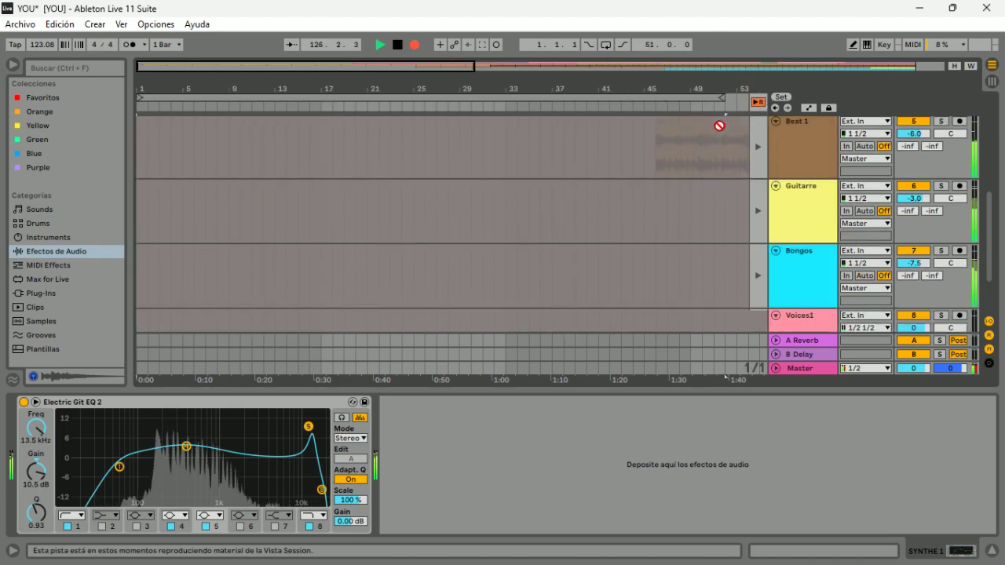
{"action": "scroll", "coordinate": [704, 123], "scroll_direction": "up", "scroll_amount": 2}
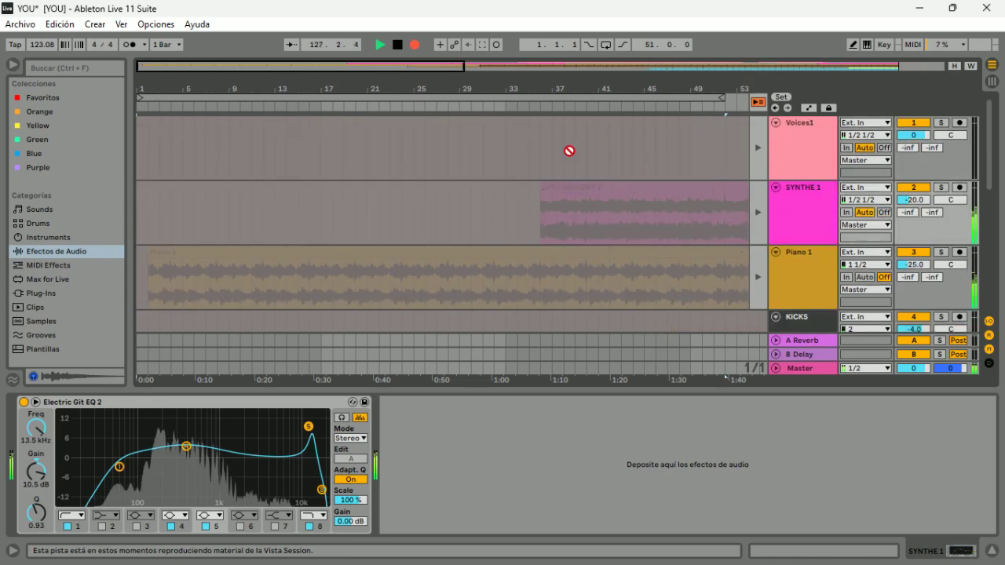
{"action": "scroll", "coordinate": [569, 151], "scroll_direction": "down", "scroll_amount": 3}
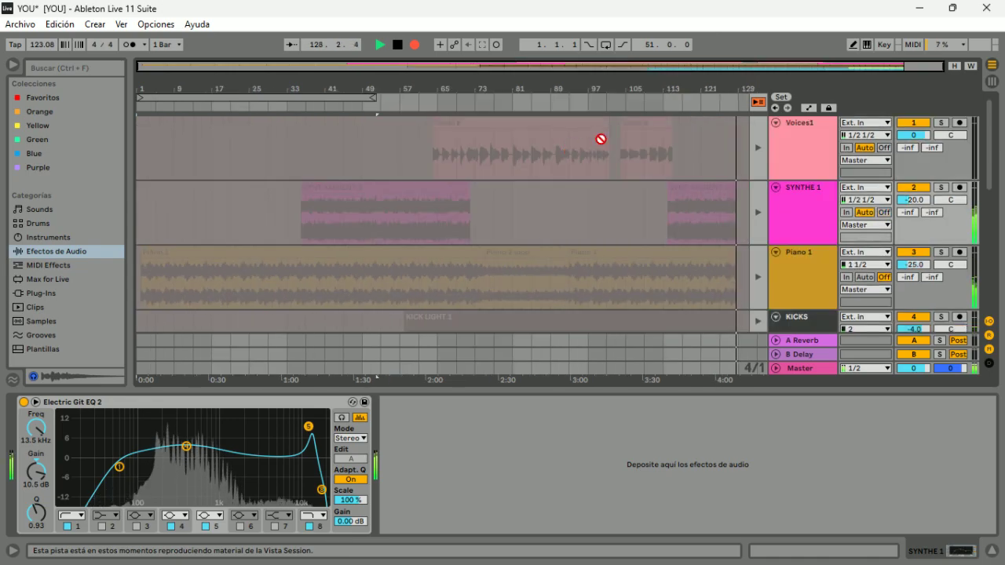
{"action": "left_click", "coordinate": [992, 80]}
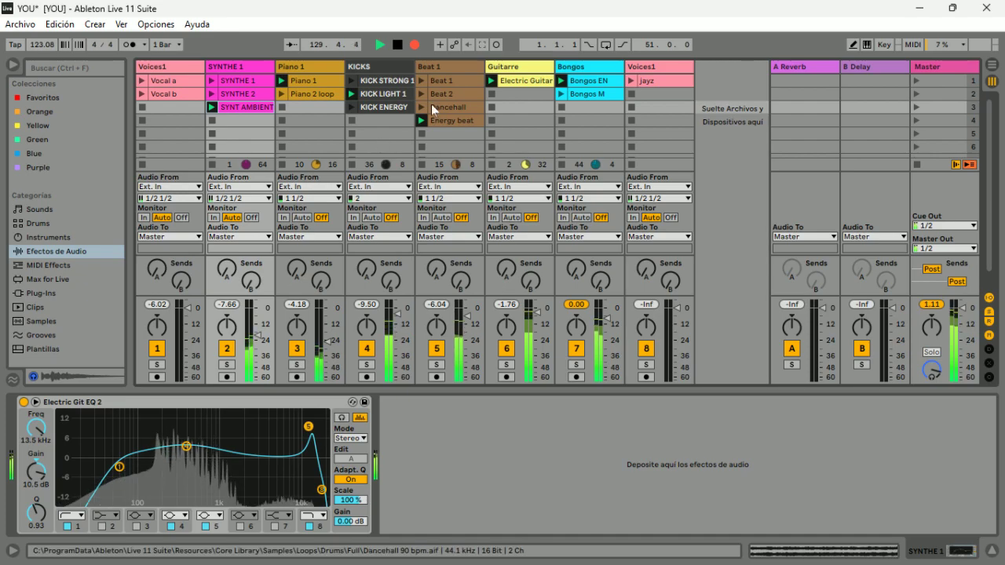
Step: Play KICK STRONG 1 with Bongos M, switch the beat to Beat 2, and stop the kicks
{"action": "left_click", "coordinate": [351, 79]}
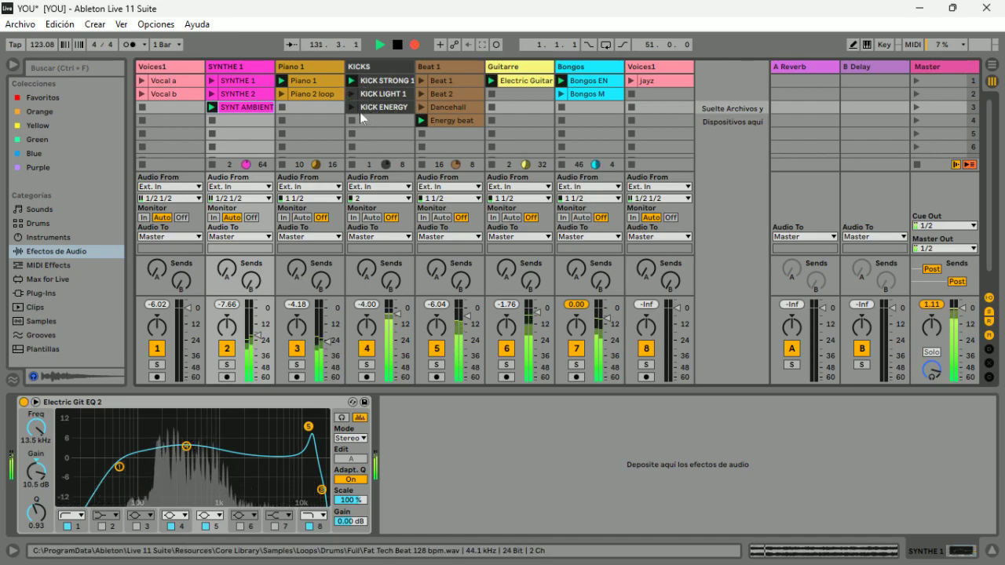
{"action": "left_click", "coordinate": [561, 94]}
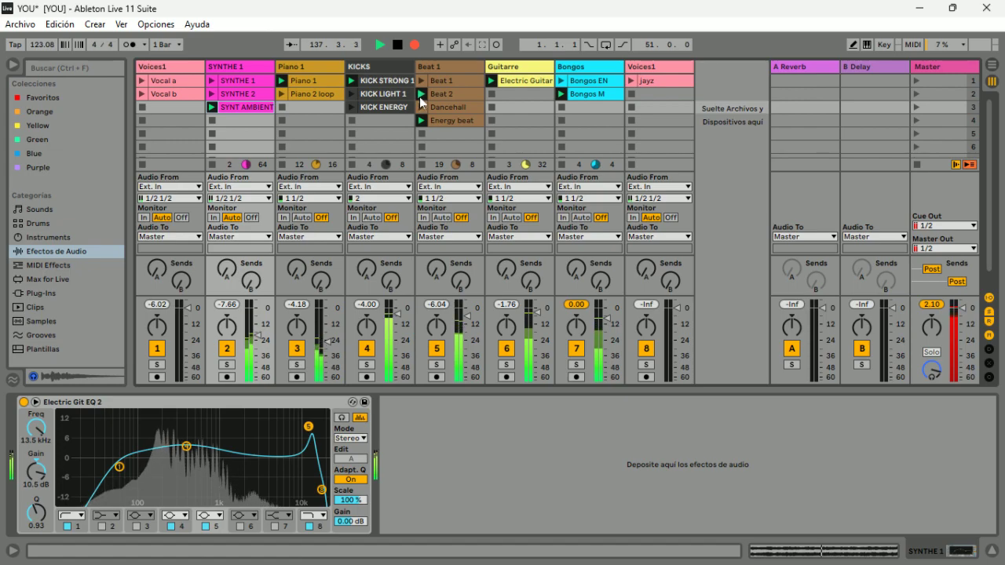
{"action": "left_click", "coordinate": [351, 120]}
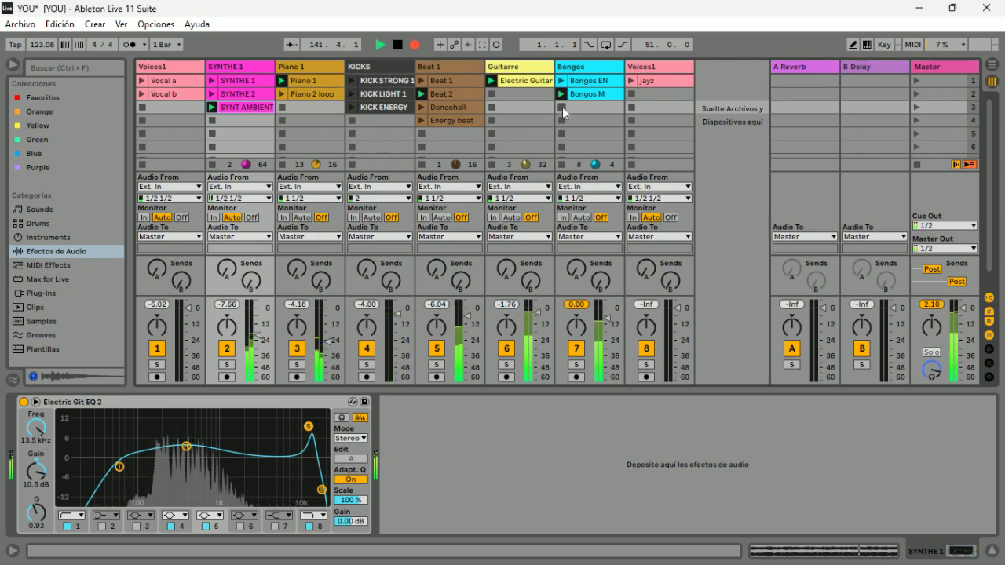
Step: Play the jayz vocal clip with its track volume lowered, and bring in Bongos EN and KICK ENERGY
{"action": "left_click", "coordinate": [631, 81]}
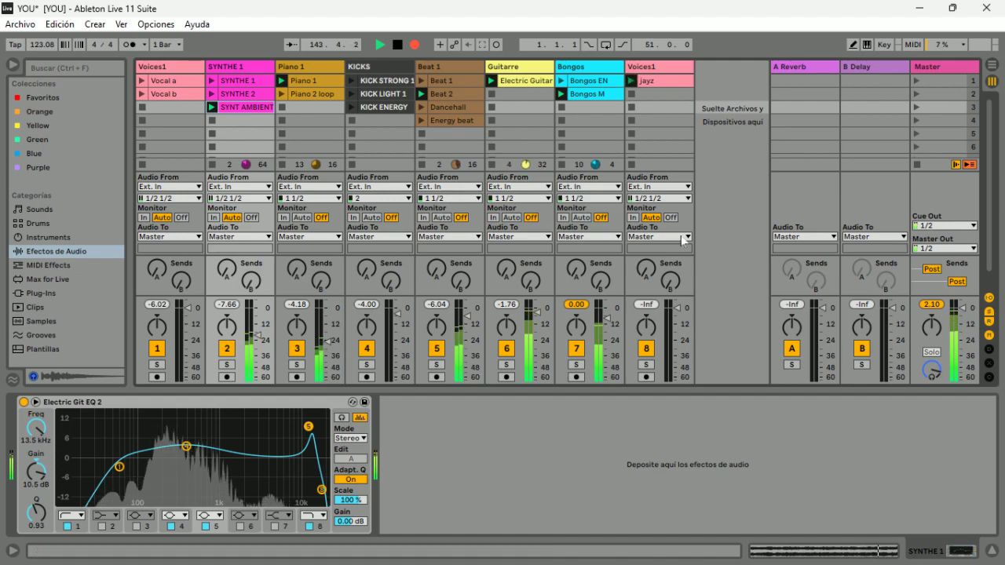
{"action": "left_click_drag", "start_coordinate": [679, 310], "coordinate": [677, 319]}
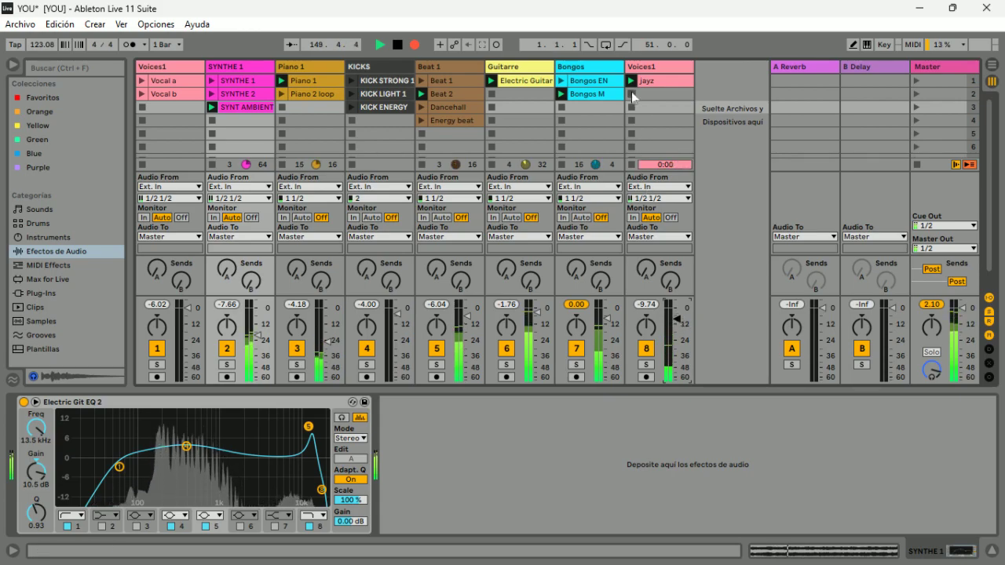
{"action": "left_click", "coordinate": [563, 82]}
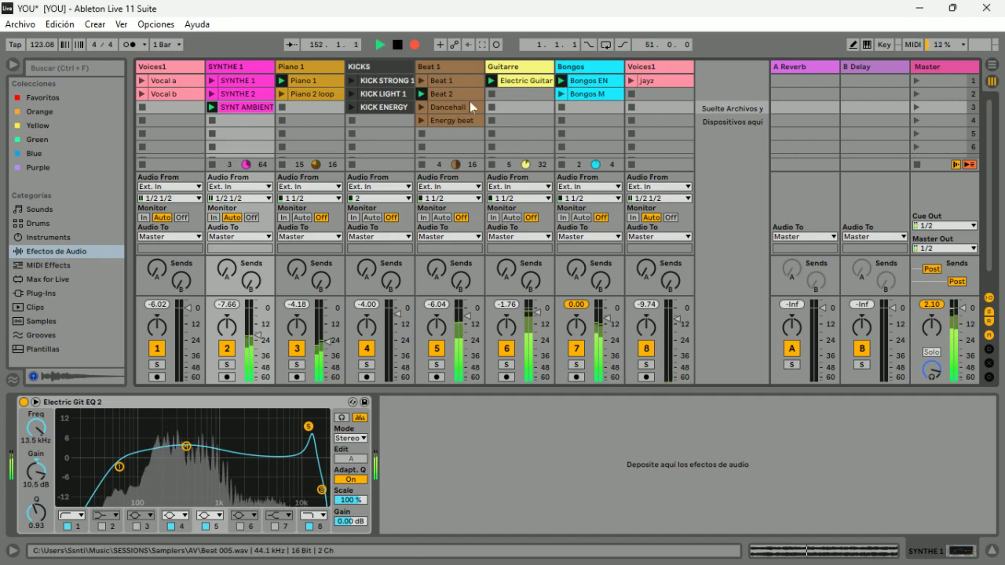
{"action": "left_click", "coordinate": [351, 107]}
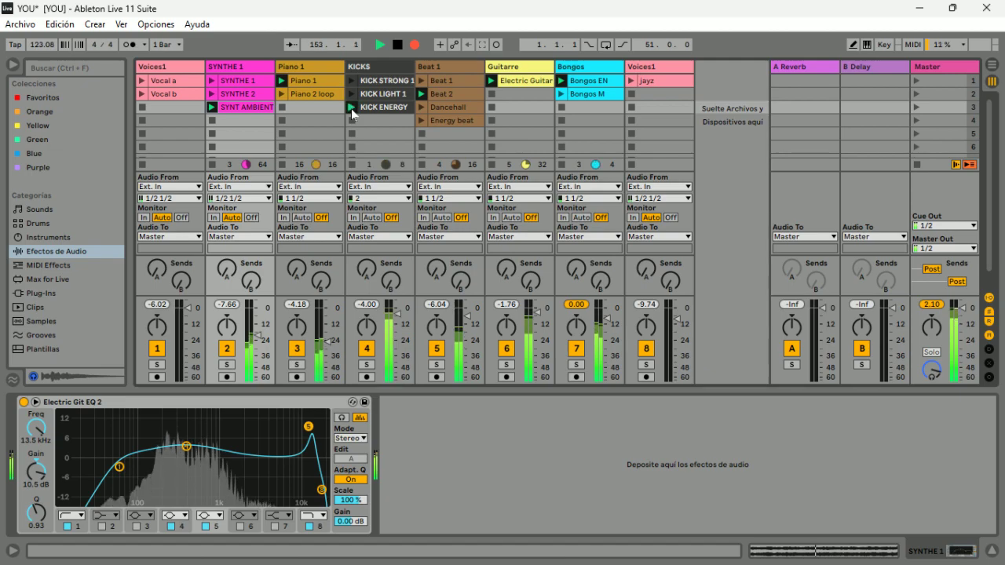
Step: Switch the synth to SYNTHE 2, raise its track volume, and stop the piano and guitar clips
{"action": "left_click", "coordinate": [324, 216]}
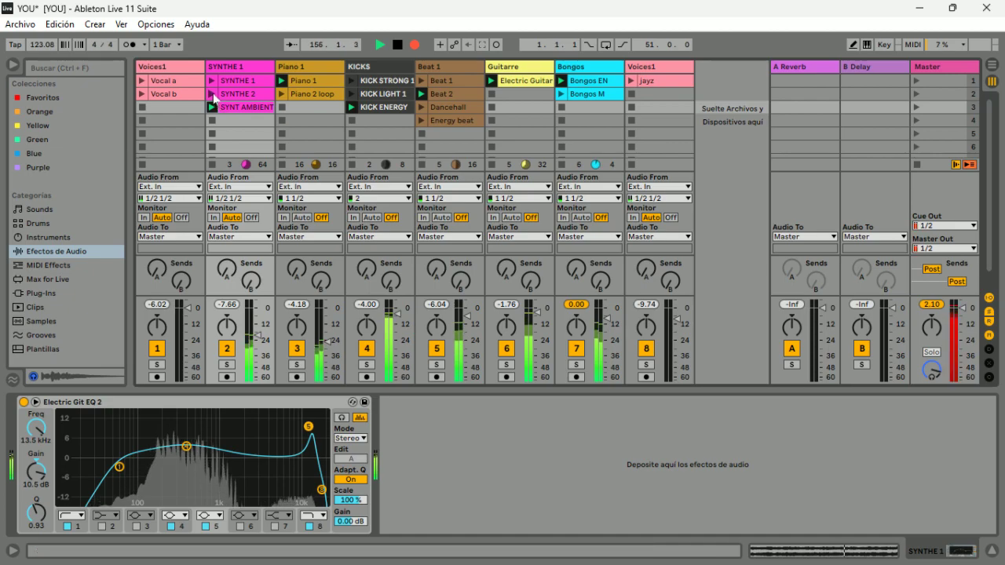
{"action": "left_click", "coordinate": [212, 94]}
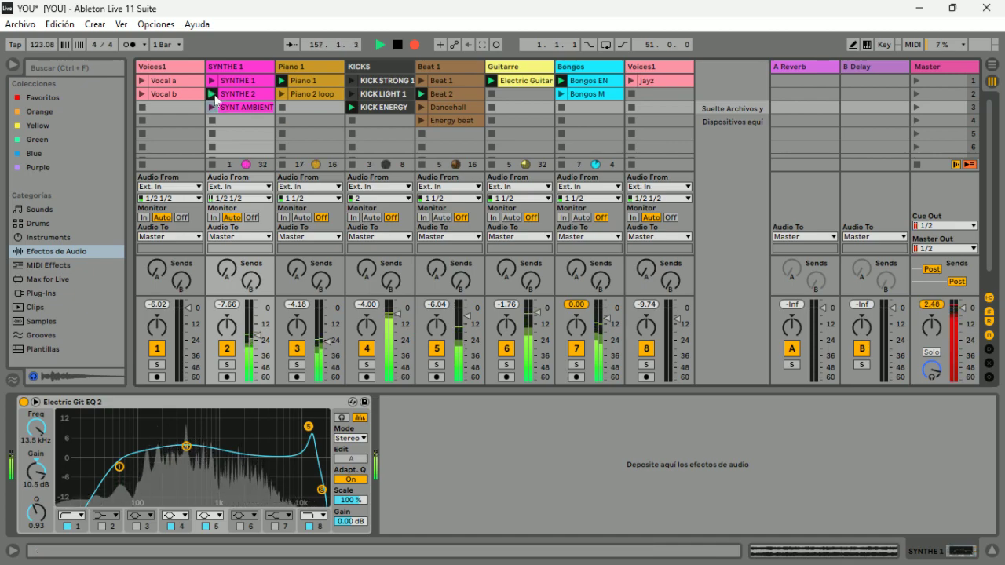
{"action": "left_click_drag", "start_coordinate": [258, 335], "coordinate": [258, 319]}
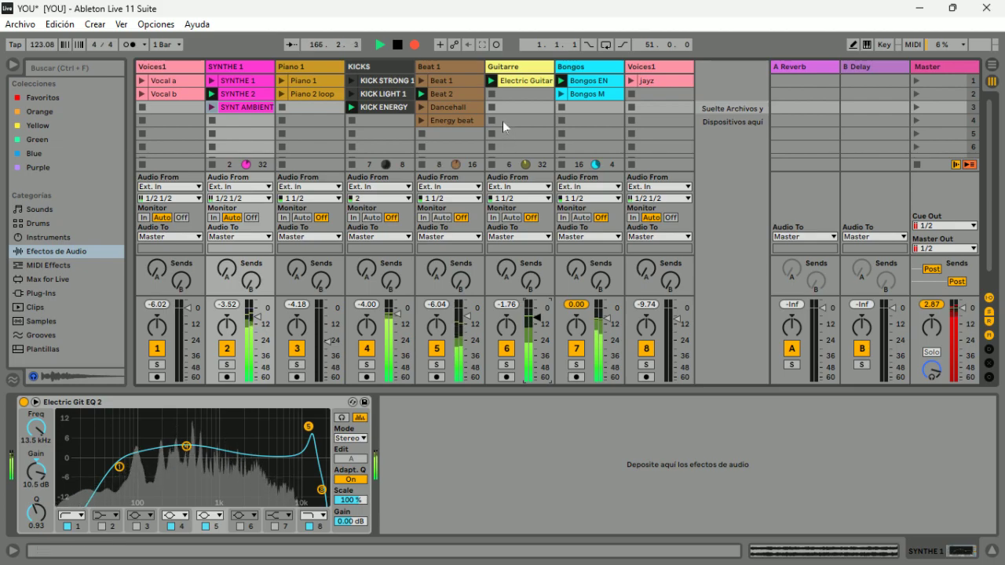
{"action": "left_click", "coordinate": [492, 94]}
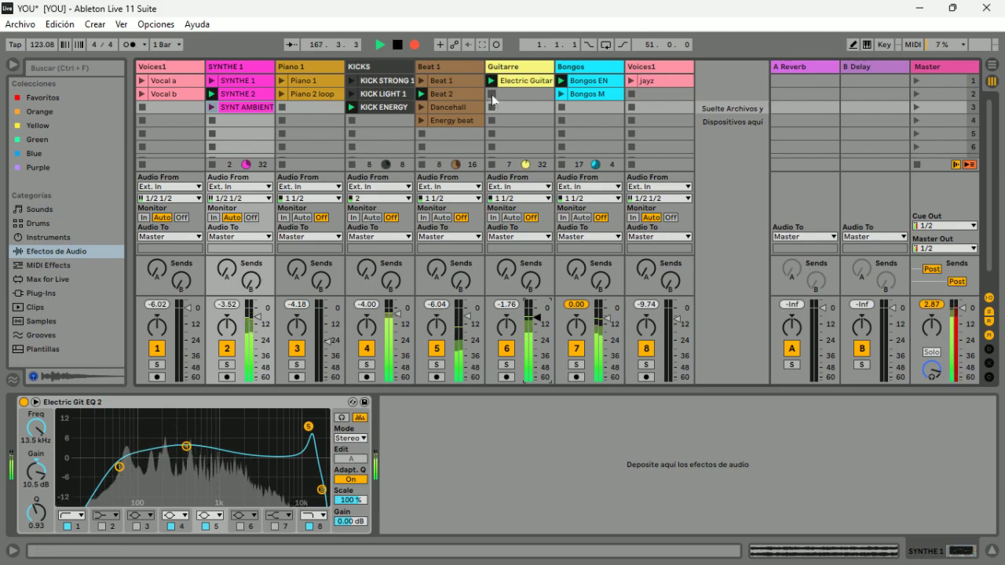
Step: Switch to Energy beat and Bongos M, and stop both the beat and the kick tracks
{"action": "left_click", "coordinate": [424, 121]}
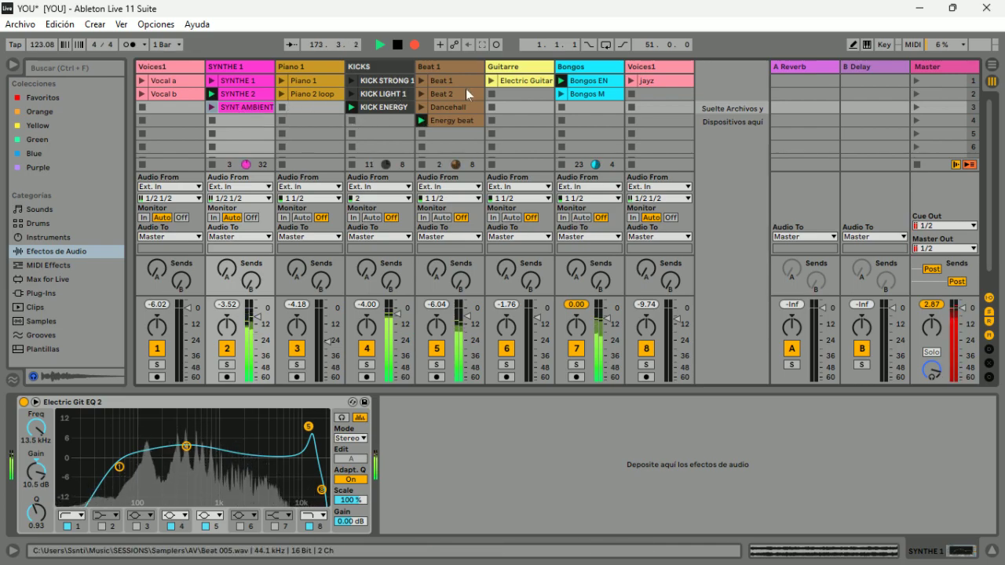
{"action": "left_click", "coordinate": [562, 95]}
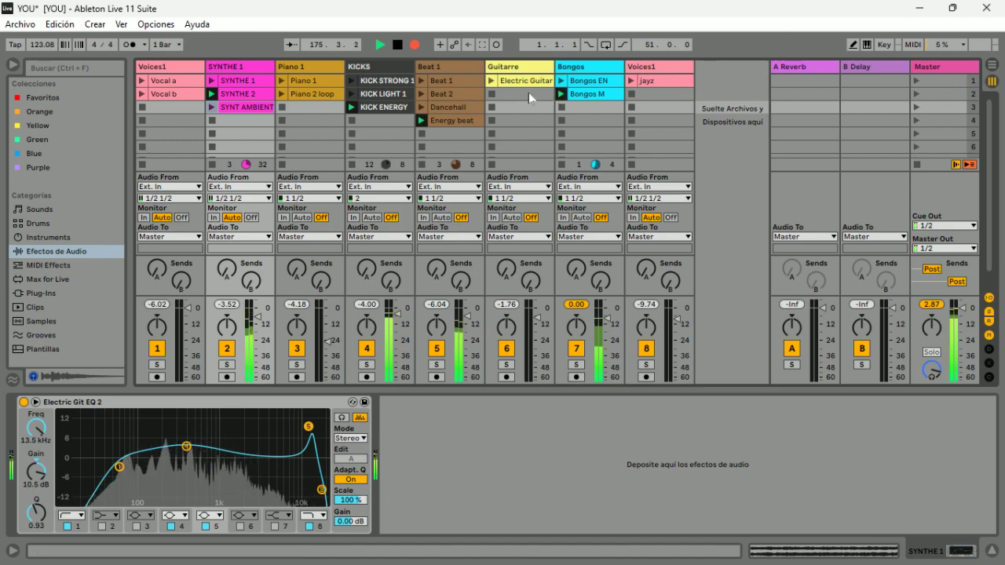
{"action": "left_click", "coordinate": [423, 133]}
{"action": "left_click", "coordinate": [353, 120]}
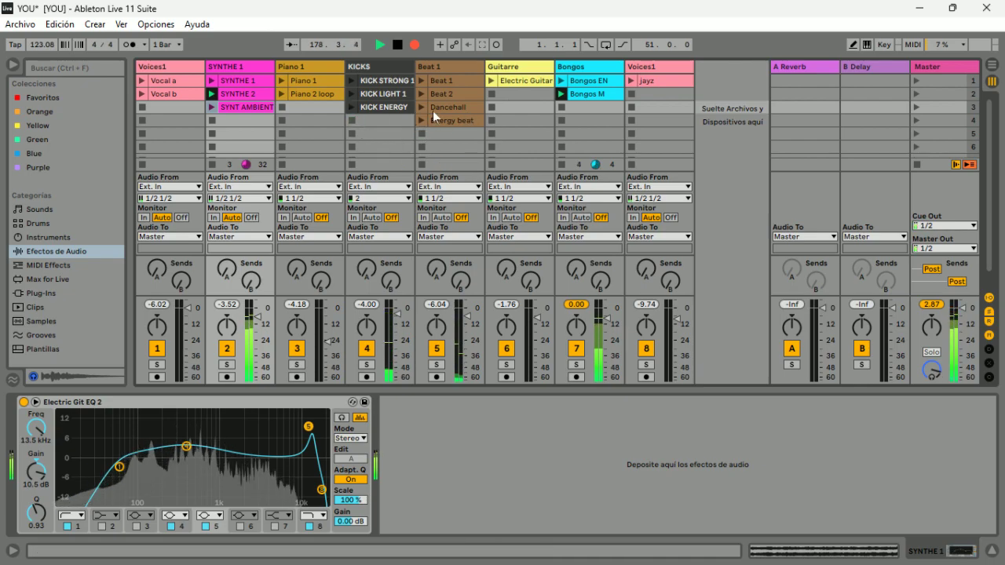
Step: Switch the bongos back to Bongos EN and move the synth through SYNTHE 1 to SYNT AMBIENT
{"action": "left_click", "coordinate": [562, 82]}
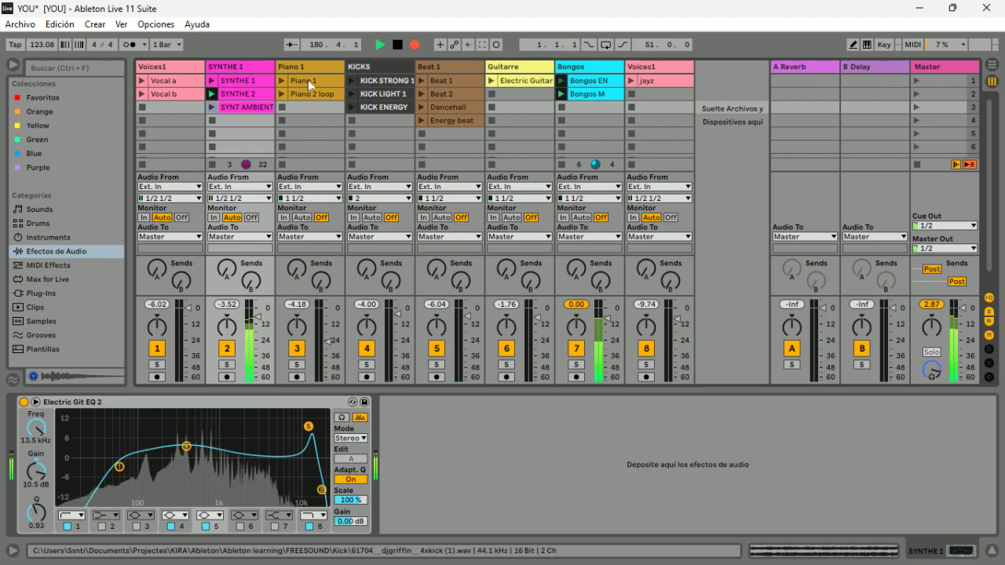
{"action": "left_click", "coordinate": [212, 107]}
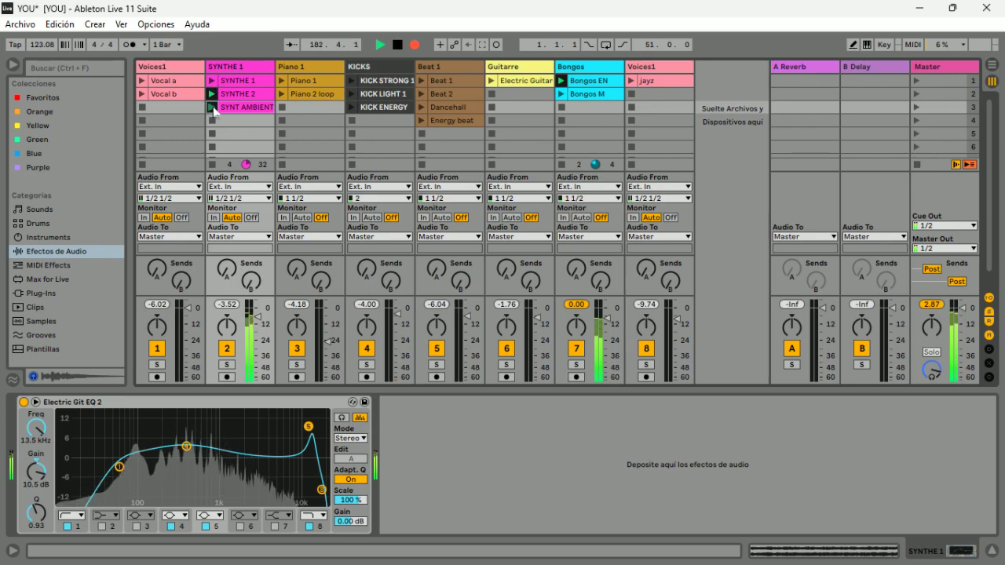
{"action": "left_click", "coordinate": [212, 82]}
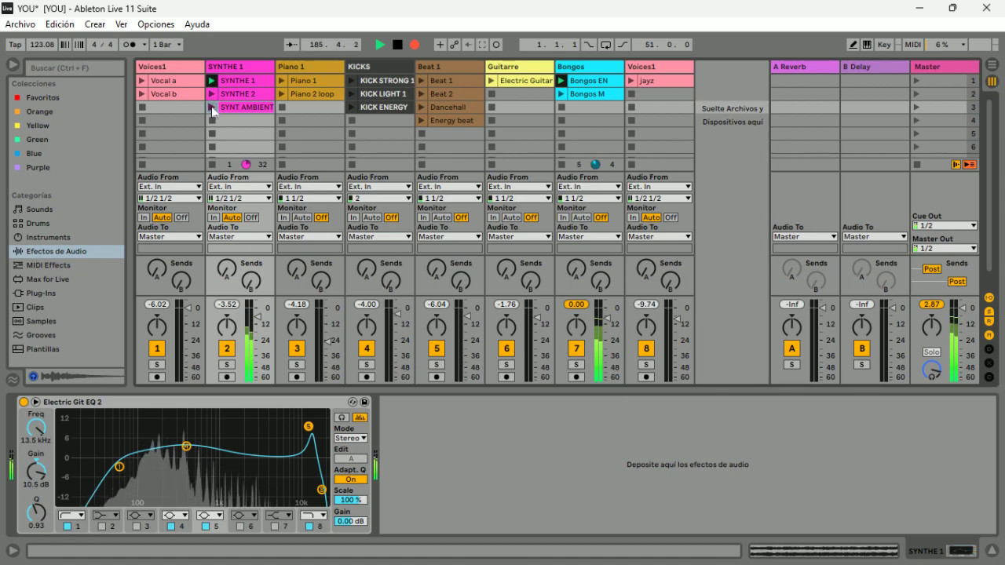
{"action": "left_click", "coordinate": [212, 109]}
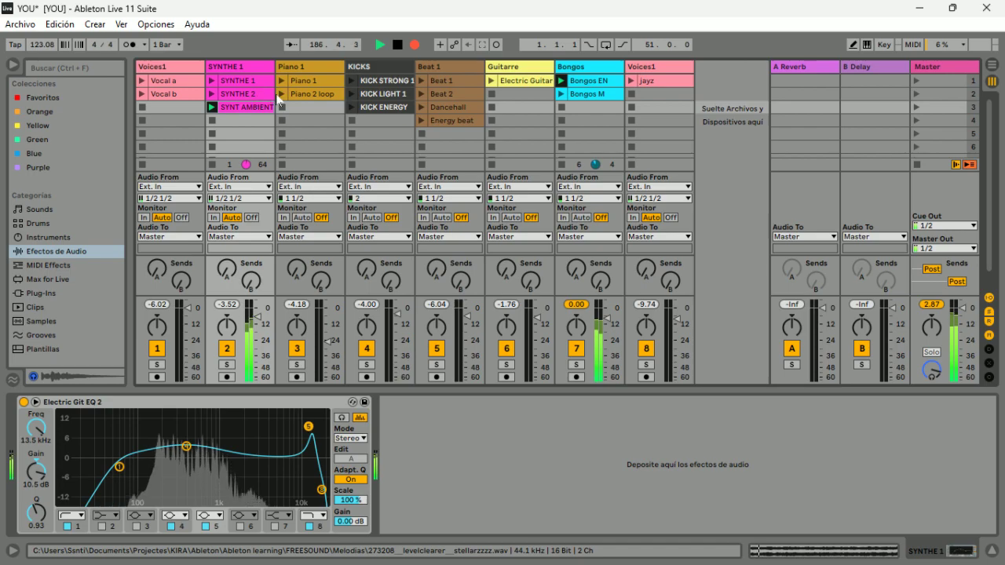
Step: Bring in the KICK LIGHT 1 and Piano 1 clips and raise the Piano 1 track volume
{"action": "left_click", "coordinate": [351, 93]}
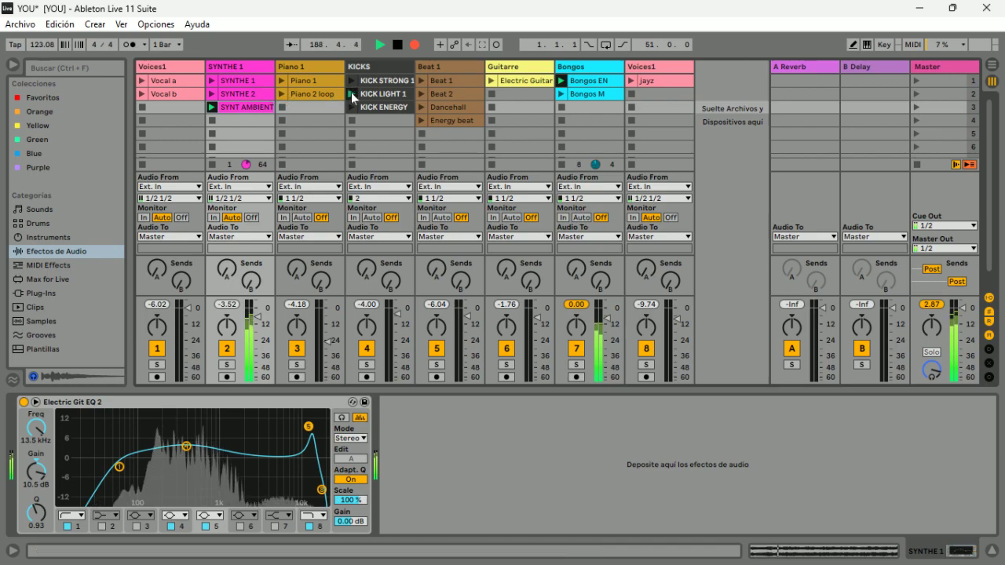
{"action": "left_click", "coordinate": [282, 81]}
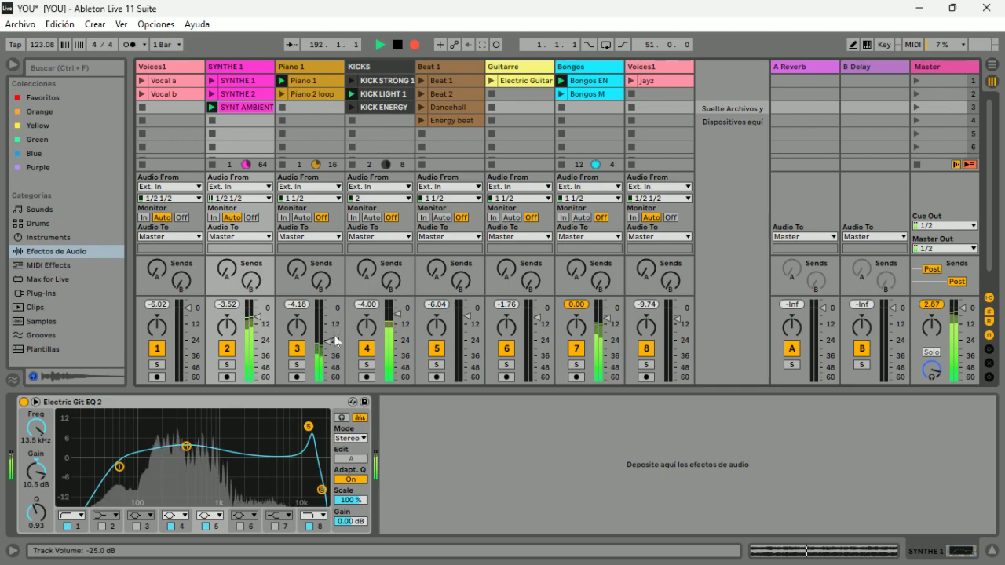
{"action": "left_click_drag", "start_coordinate": [329, 340], "coordinate": [329, 312]}
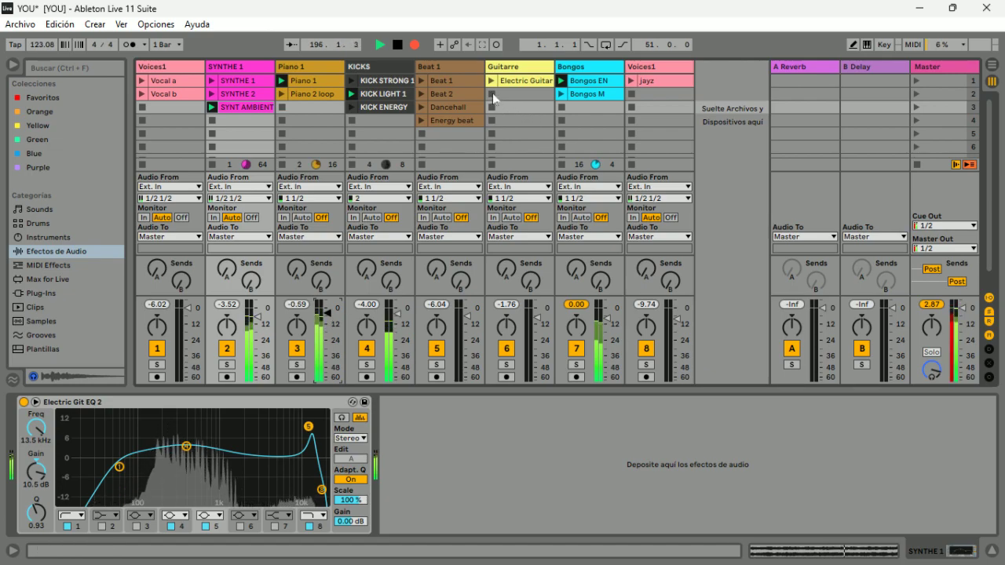
Step: Launch the Energy beat clip and switch the kicks through KICK STRONG to KICK ENERGY
{"action": "left_click", "coordinate": [423, 120]}
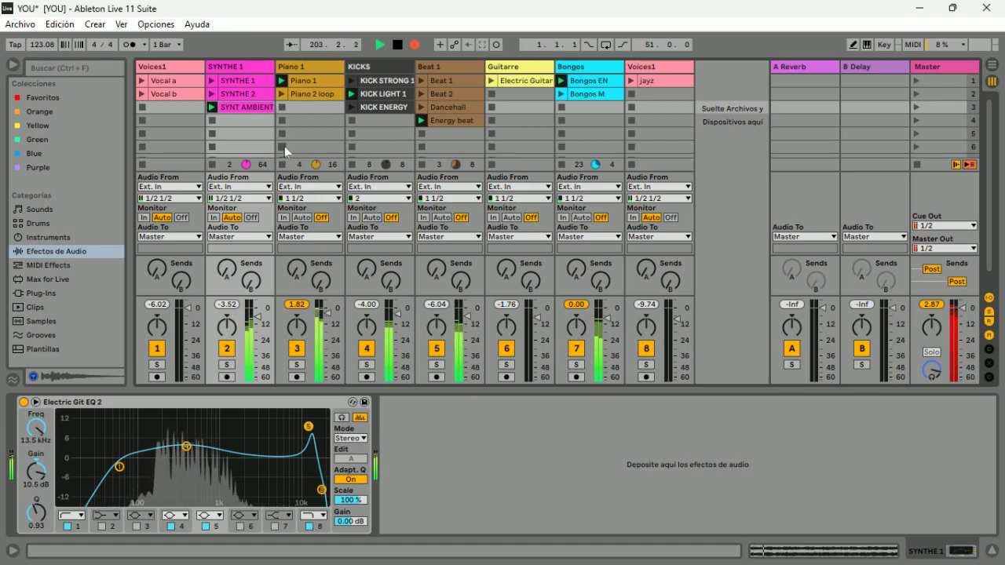
{"action": "left_click", "coordinate": [352, 80]}
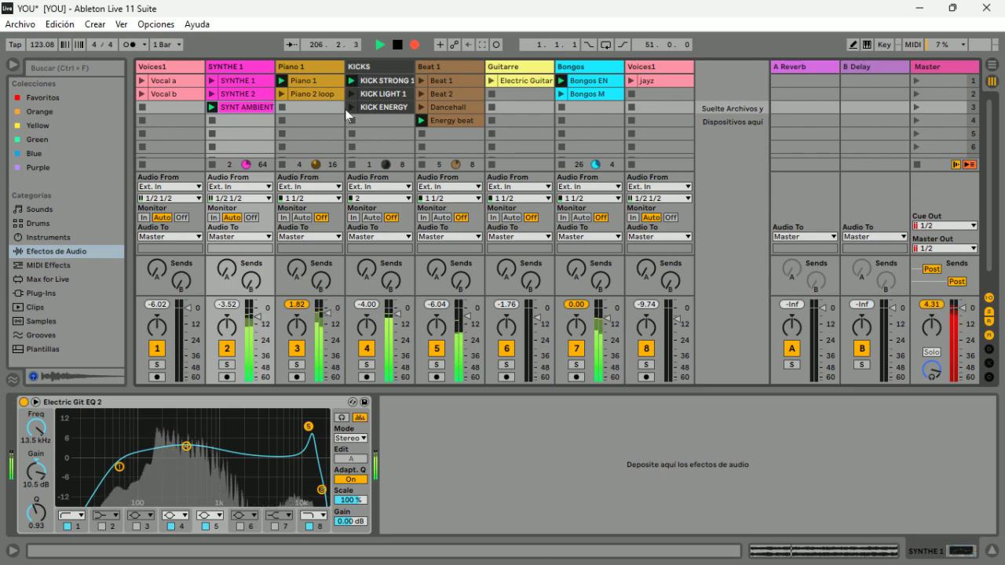
{"action": "left_click", "coordinate": [350, 107]}
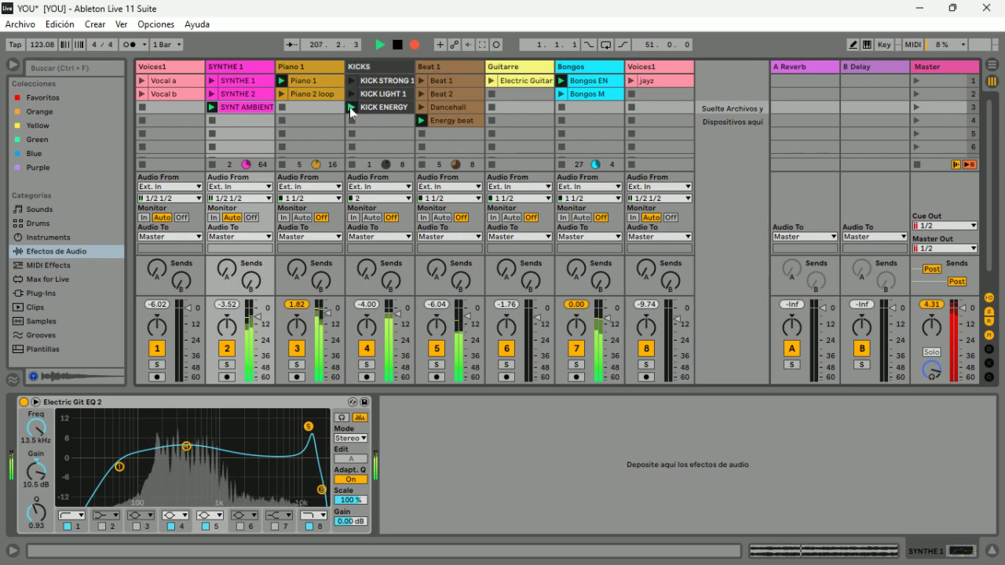
Step: Stop the bongos and beat tracks, and fade Piano 1 down to make way for the Electric Guitar clip
{"action": "left_click", "coordinate": [561, 106]}
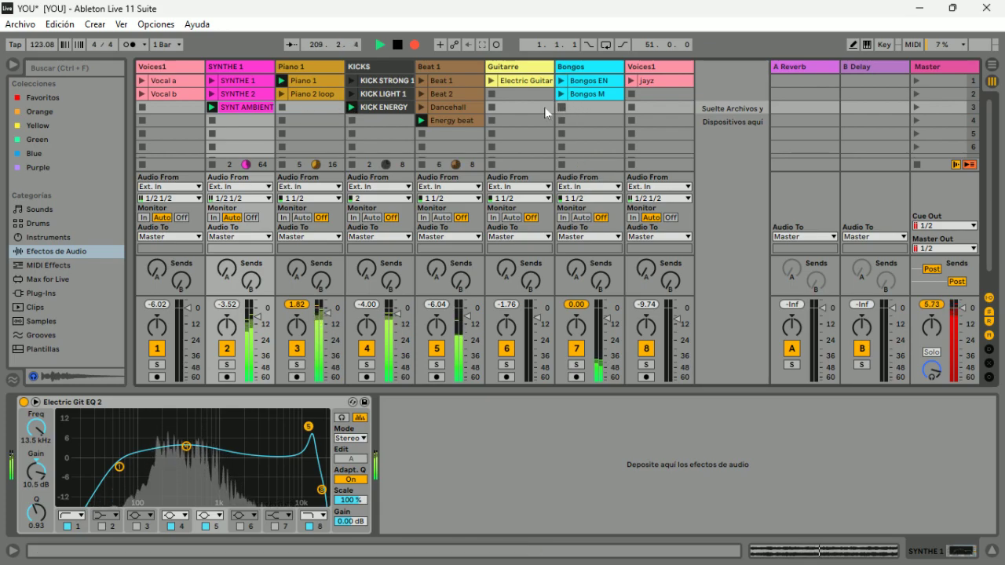
{"action": "left_click", "coordinate": [422, 134]}
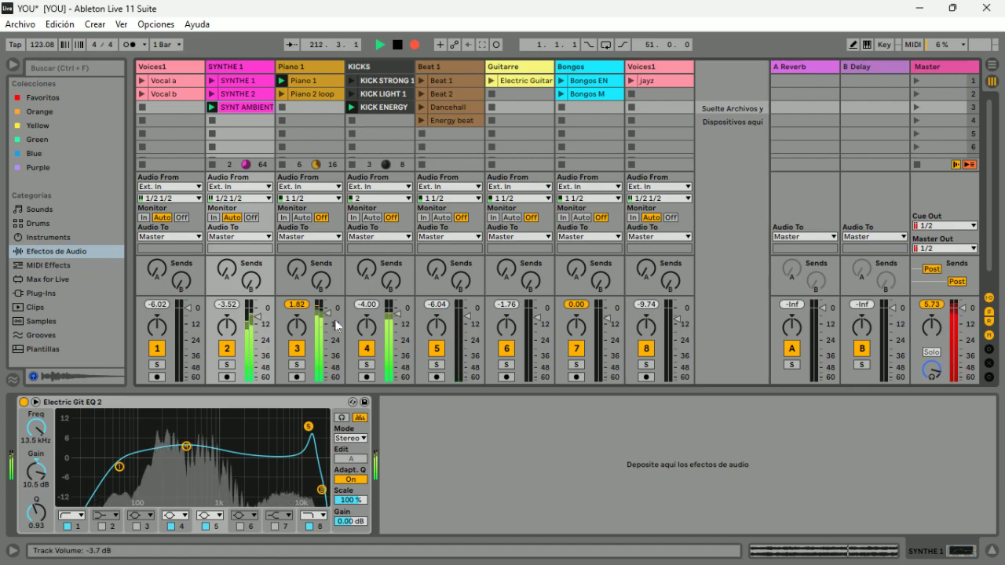
{"action": "left_click_drag", "start_coordinate": [329, 319], "coordinate": [329, 355]}
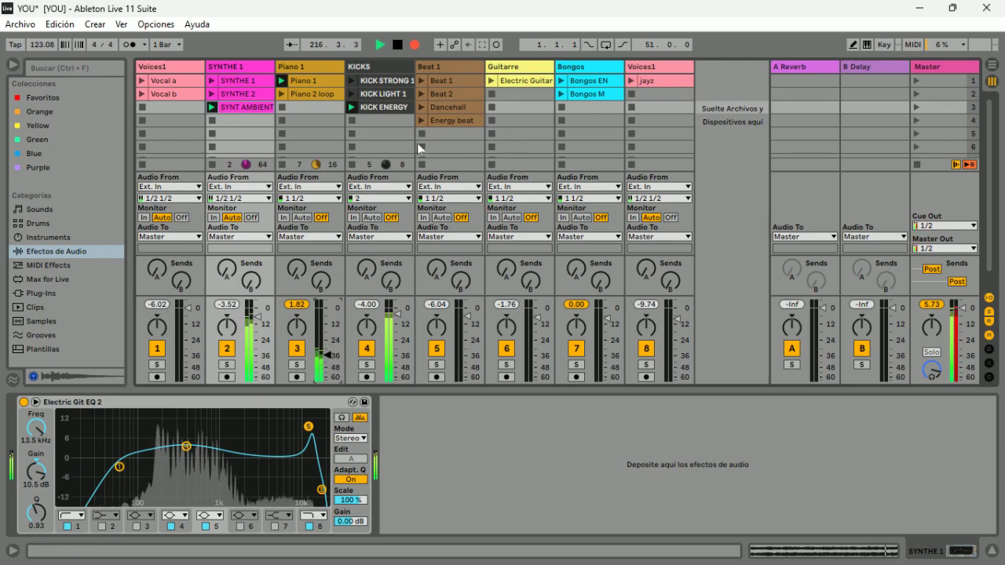
{"action": "left_click", "coordinate": [489, 82]}
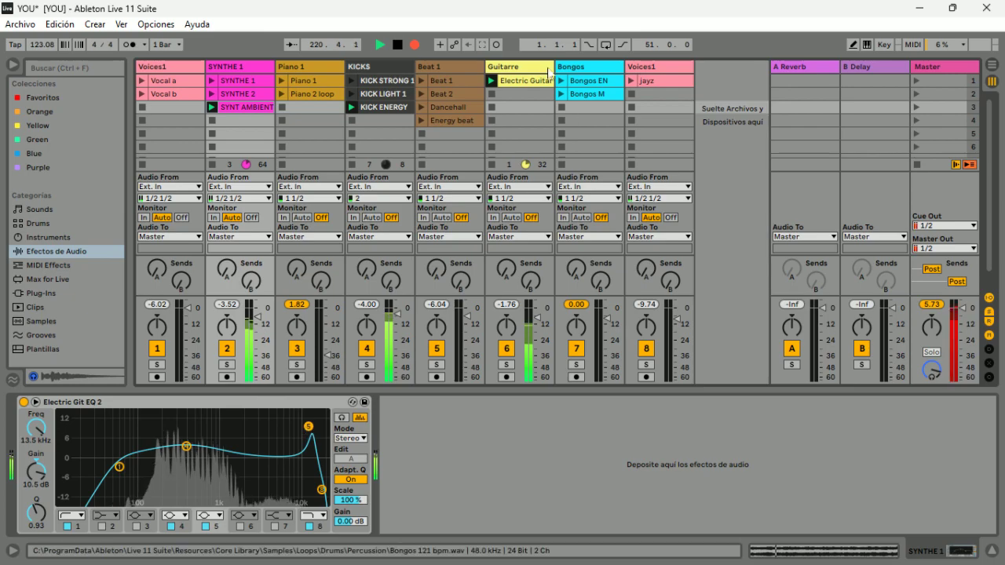
Step: Show the Guitarre track's effects and bypass its Electric Git EQ 2
{"action": "left_click", "coordinate": [515, 79]}
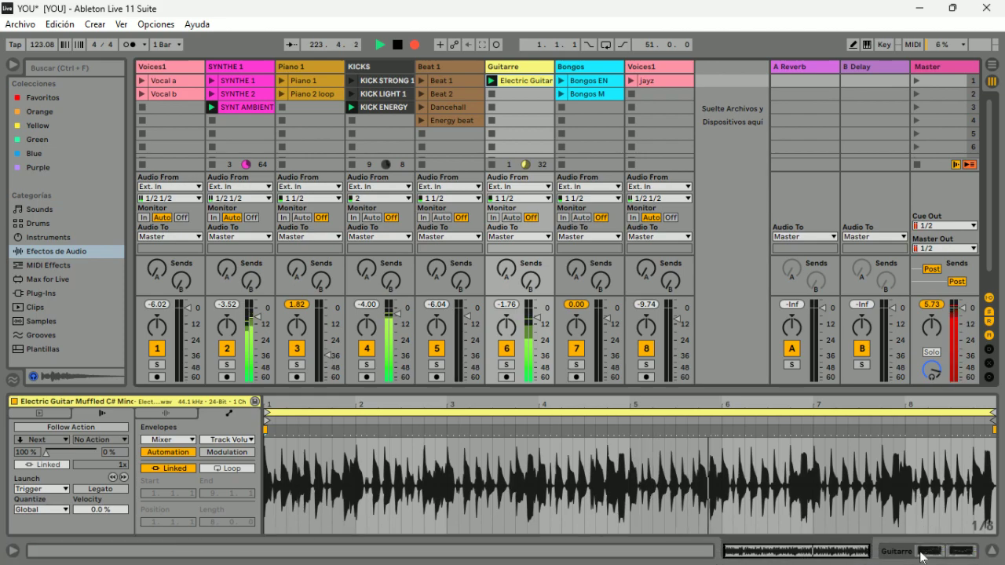
{"action": "left_click", "coordinate": [925, 553]}
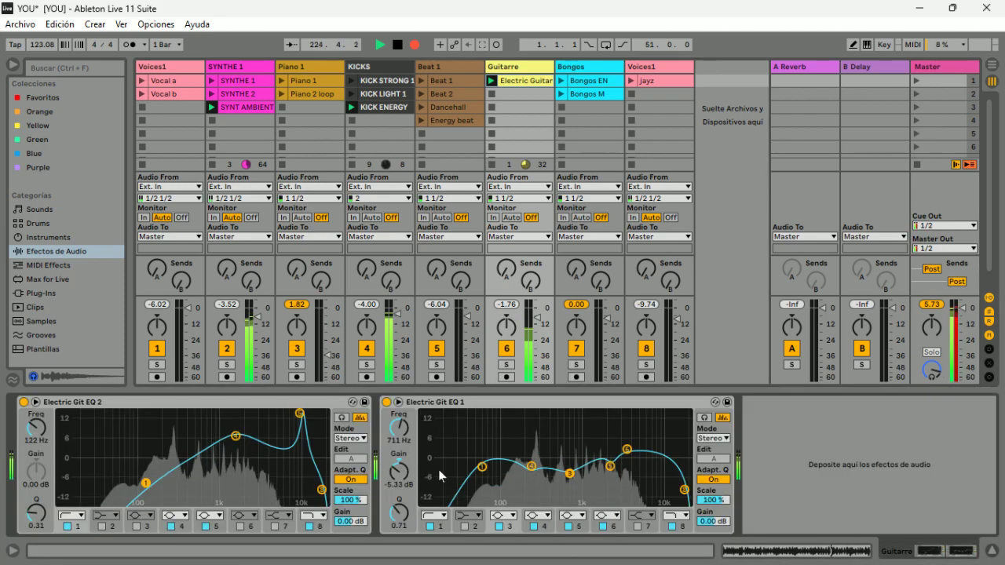
{"action": "left_click", "coordinate": [23, 402]}
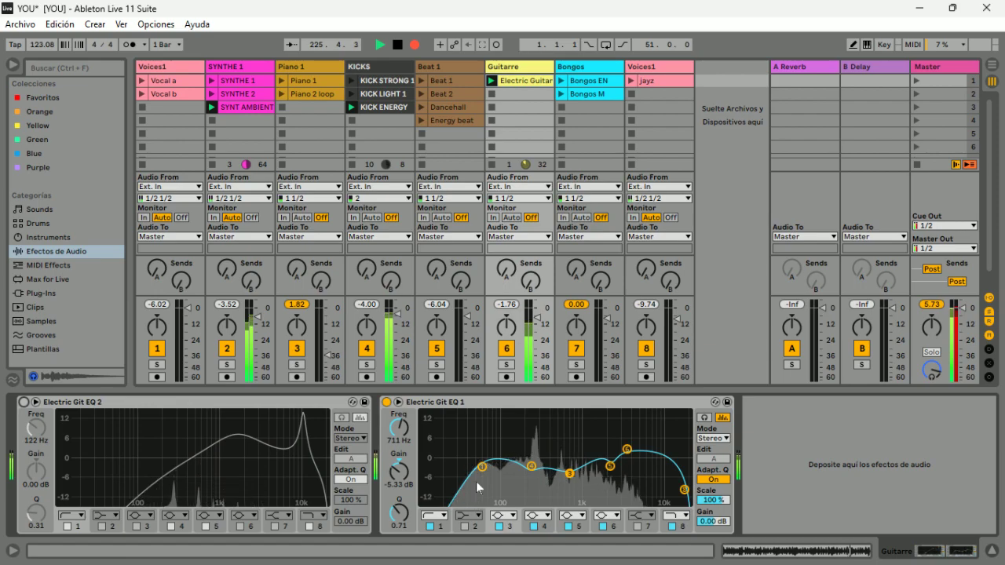
Step: Reshape the guitar's Electric Git EQ 1, making band 5 a high shelf and boosting band 3 by about 6.57 dB at 938 Hz
{"action": "left_click_drag", "start_coordinate": [482, 473], "coordinate": [628, 476]}
{"action": "left_click_drag", "start_coordinate": [685, 490], "coordinate": [604, 444]}
{"action": "left_click", "coordinate": [580, 516]}
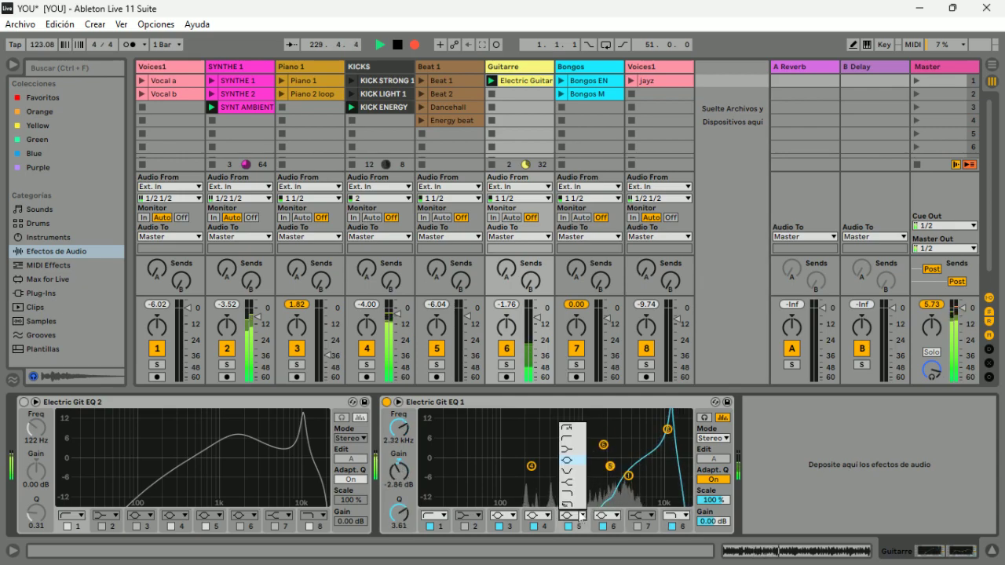
{"action": "left_click", "coordinate": [572, 482]}
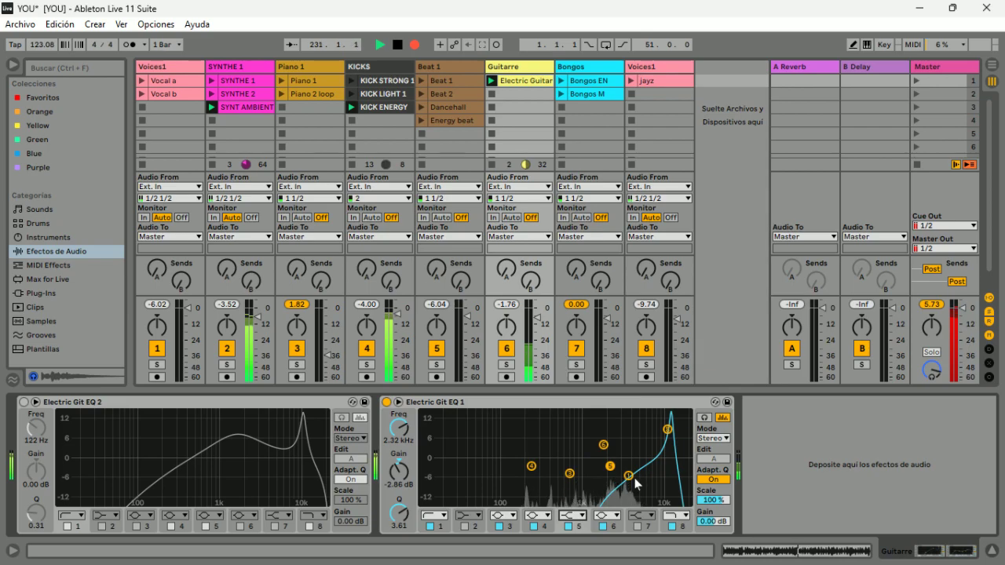
{"action": "left_click_drag", "start_coordinate": [629, 476], "coordinate": [538, 417]}
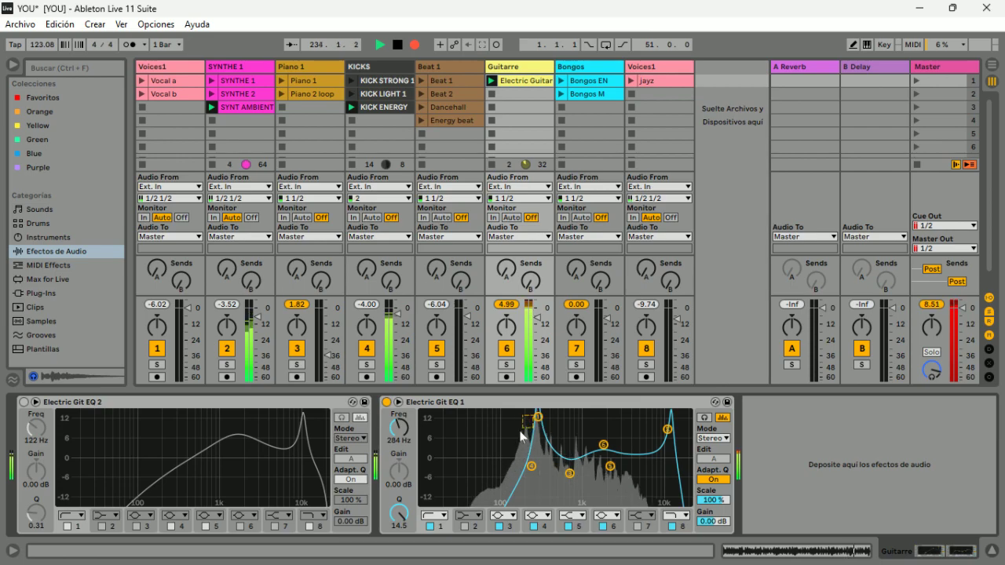
{"action": "left_click_drag", "start_coordinate": [537, 418], "coordinate": [579, 439]}
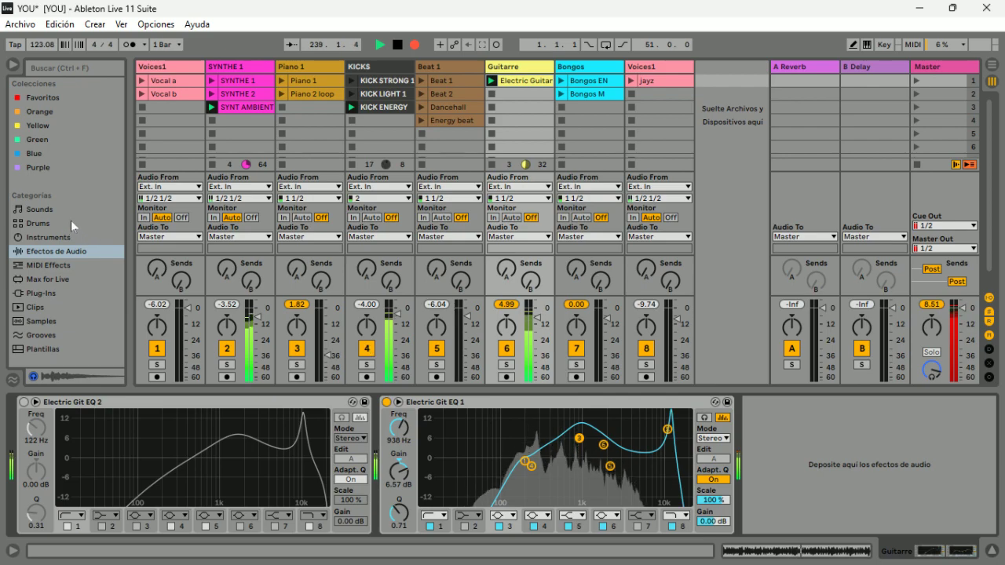
Step: Widen the browser and add the Electric Git EQ 2 preset to the SYNTHE 1 track as a second equalizer
{"action": "scroll", "coordinate": [71, 218], "scroll_direction": "down", "scroll_amount": 3}
{"action": "scroll", "coordinate": [72, 218], "scroll_direction": "down", "scroll_amount": 3}
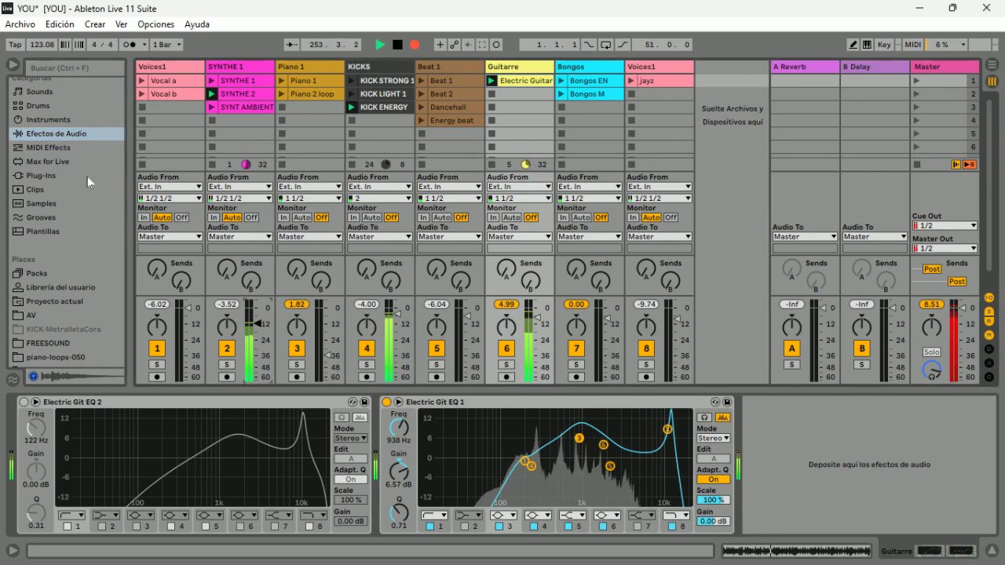
{"action": "scroll", "coordinate": [87, 183], "scroll_direction": "up", "scroll_amount": 2}
{"action": "scroll", "coordinate": [84, 195], "scroll_direction": "up", "scroll_amount": 2}
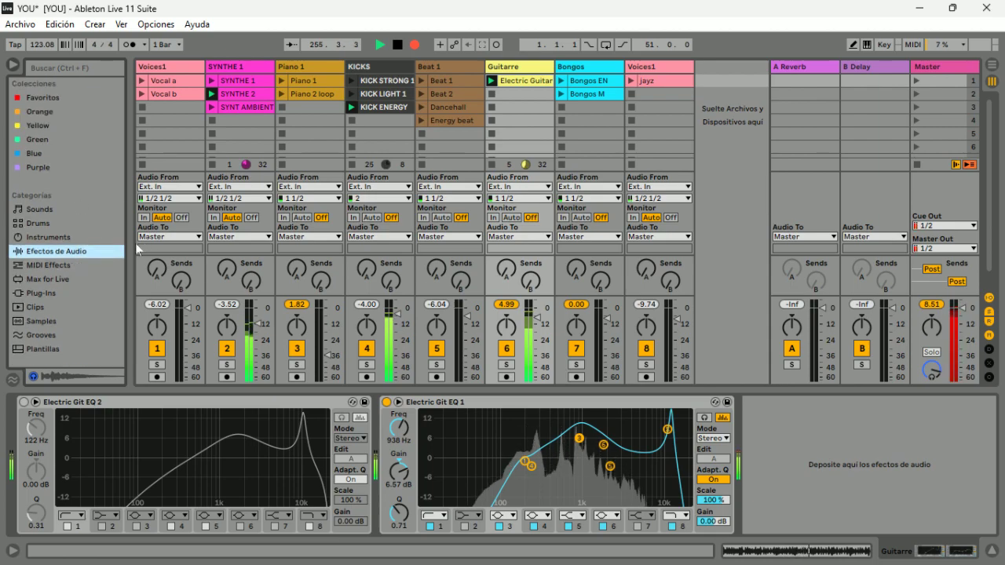
{"action": "left_click_drag", "start_coordinate": [131, 244], "coordinate": [376, 240]}
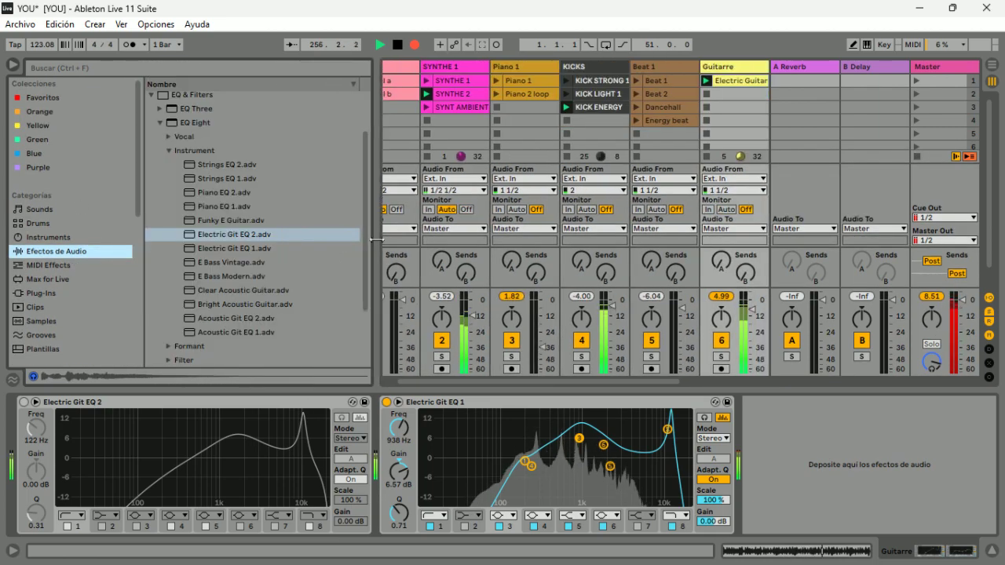
{"action": "left_click", "coordinate": [292, 231]}
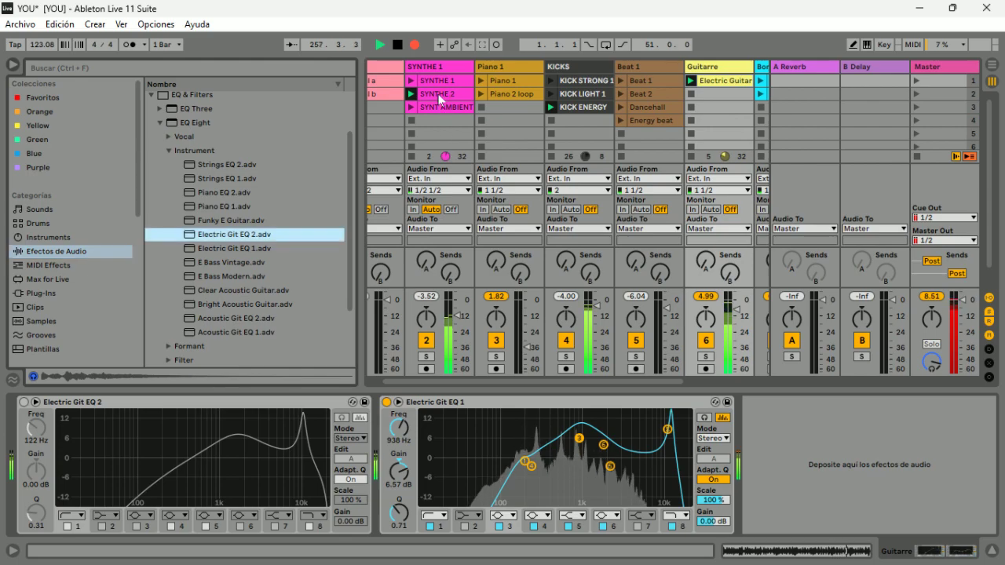
{"action": "left_click", "coordinate": [474, 269]}
{"action": "left_click", "coordinate": [454, 91]}
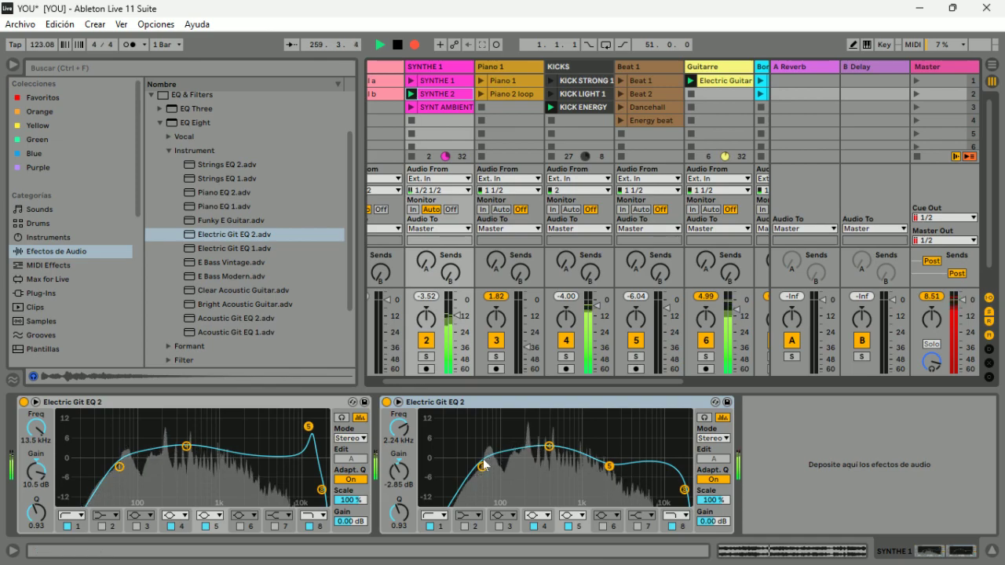
Step: Reshape the synth's second Electric Git EQ 2, setting band 4 to about 1.59 kHz, -3.81 dB and a Q of 1.24
{"action": "left_click_drag", "start_coordinate": [482, 467], "coordinate": [610, 413]}
{"action": "left_click_drag", "start_coordinate": [549, 446], "coordinate": [515, 440]}
{"action": "left_click_drag", "start_coordinate": [399, 430], "coordinate": [399, 396]}
{"action": "mouse_move", "coordinate": [401, 504]}
{"action": "left_mouse_down"}
{"action": "mouse_move", "coordinate": [400, 482]}
{"action": "mouse_move", "coordinate": [401, 509]}
{"action": "left_mouse_up"}
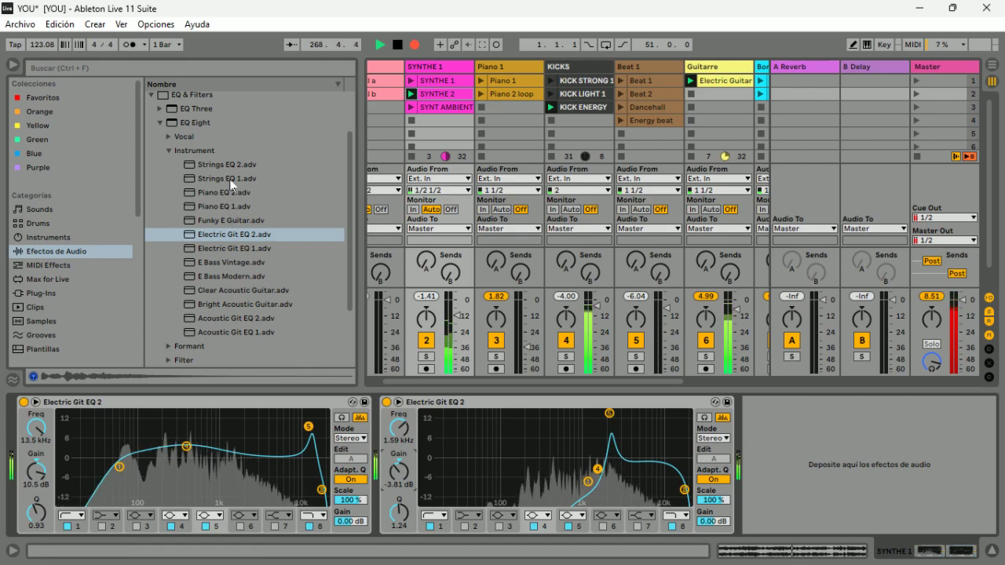
Step: Add the Strings EQ 1 preset to the SYNTHE 1 track and set its band 6 to 48.9 Hz with a Q of 3.76
{"action": "left_click_drag", "start_coordinate": [230, 179], "coordinate": [427, 83]}
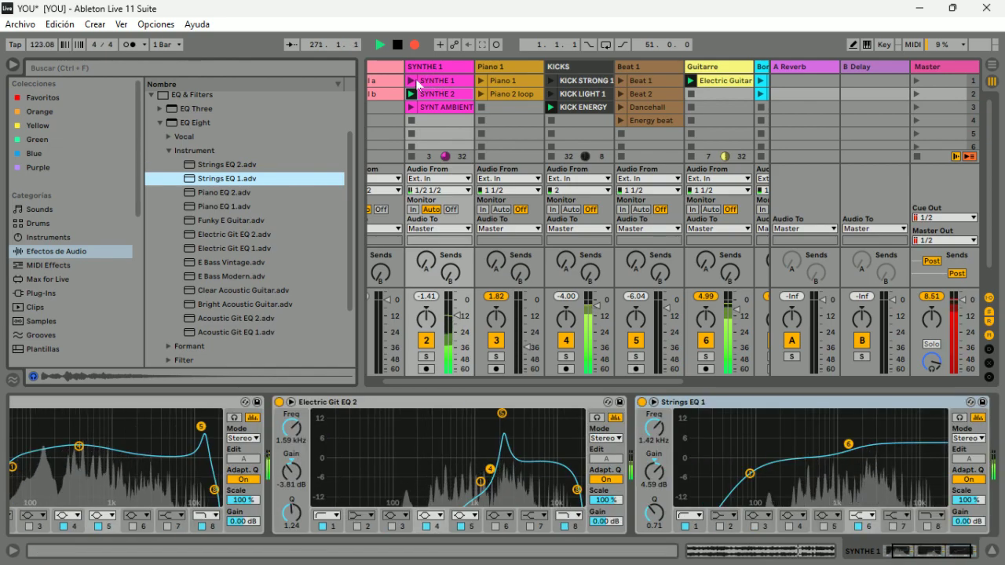
{"action": "left_click_drag", "start_coordinate": [656, 433], "coordinate": [657, 502]}
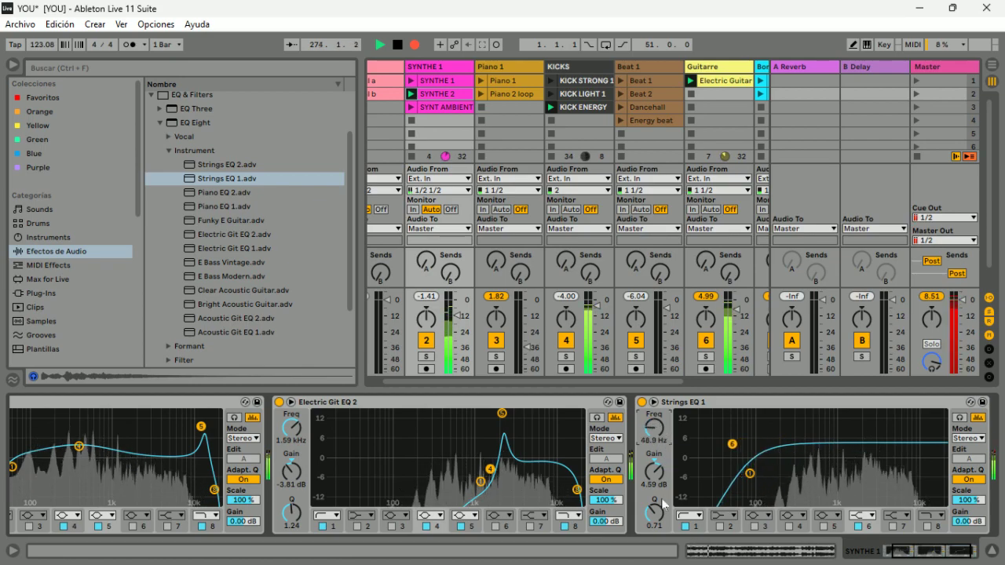
{"action": "left_click_drag", "start_coordinate": [654, 515], "coordinate": [655, 483]}
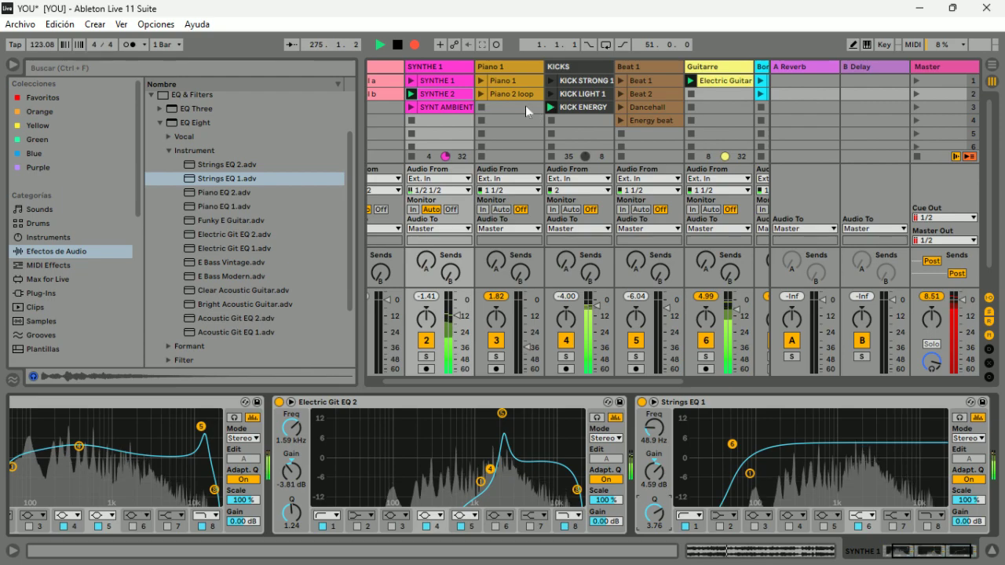
Step: Switch the synth to the SYNTHE 1 clip, narrow the browser, and lower the Guitarre track volume
{"action": "left_click", "coordinate": [415, 81]}
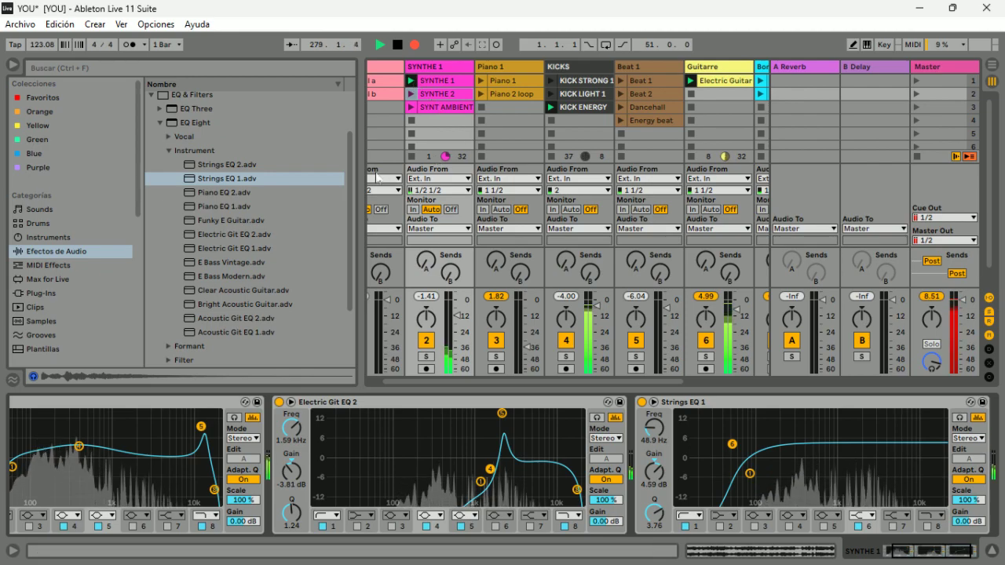
{"action": "left_click_drag", "start_coordinate": [361, 165], "coordinate": [145, 165]}
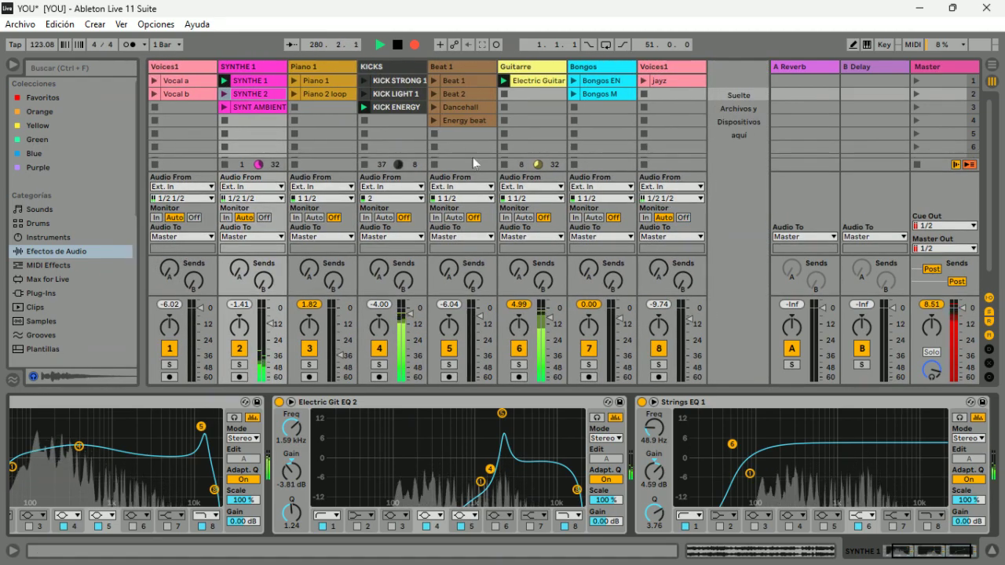
{"action": "left_click_drag", "start_coordinate": [552, 325], "coordinate": [552, 333]}
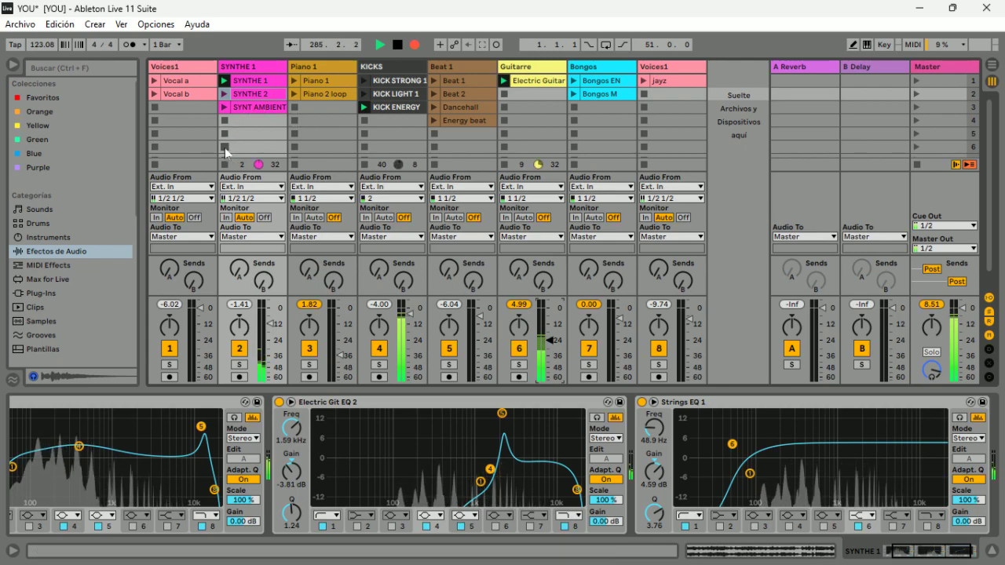
Step: Switch the kick to KICK LIGHT 1 and launch Vocal a while fading down the SYNTHE 1 track volume
{"action": "left_click", "coordinate": [366, 93]}
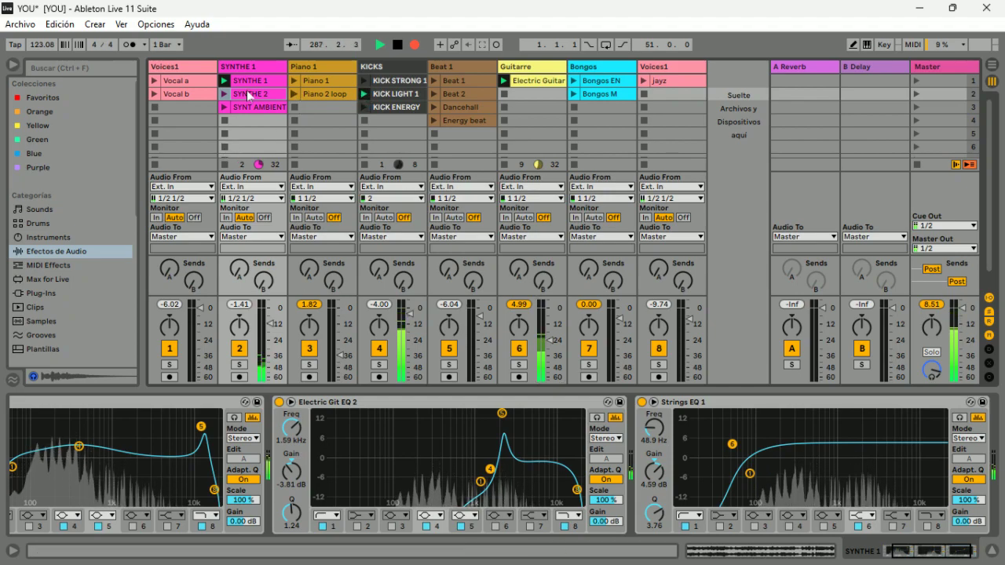
{"action": "left_click", "coordinate": [155, 81]}
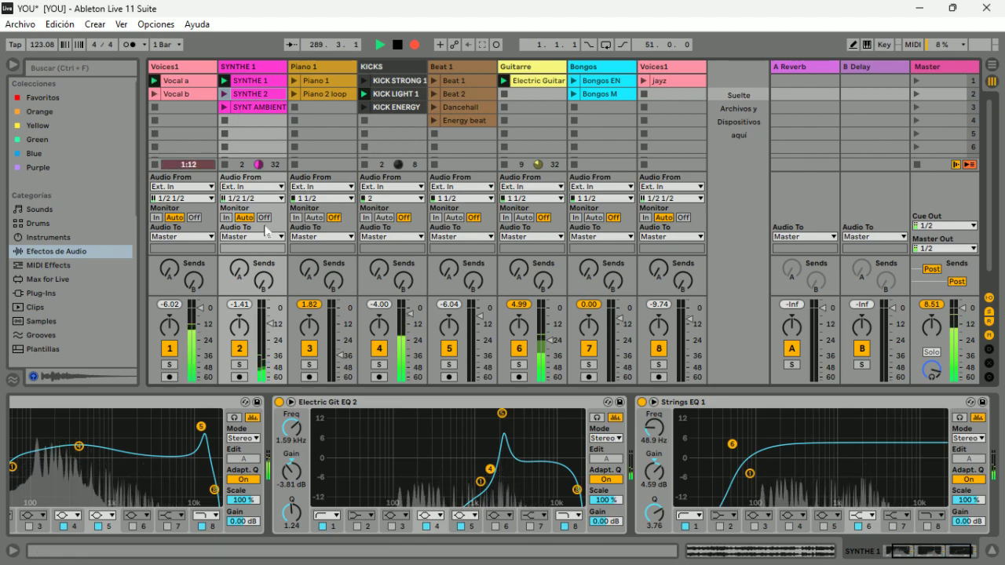
{"action": "left_click_drag", "start_coordinate": [275, 326], "coordinate": [271, 355]}
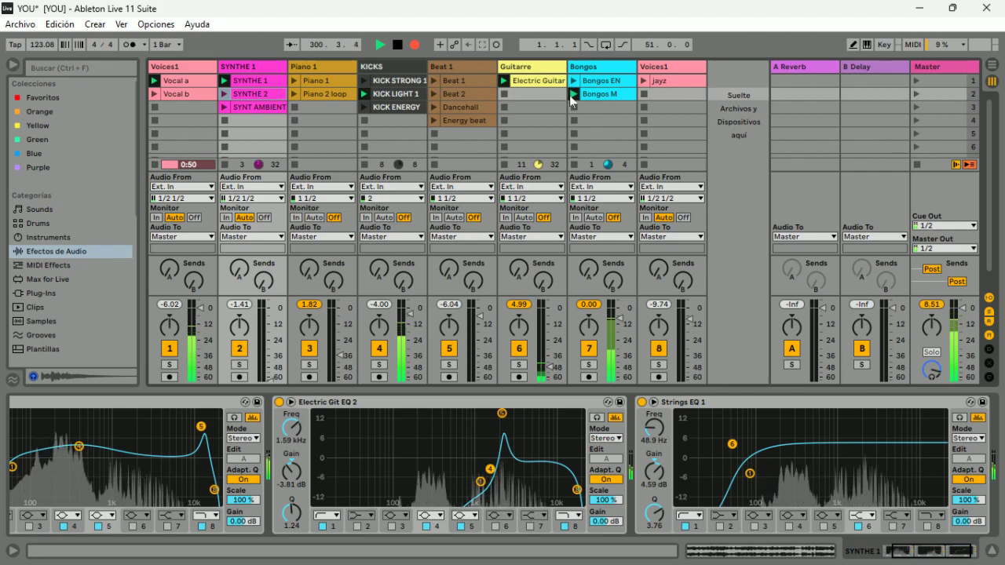
Step: Bring in the Dancehall clip and switch the beat to Beat 2
{"action": "left_click", "coordinate": [435, 107]}
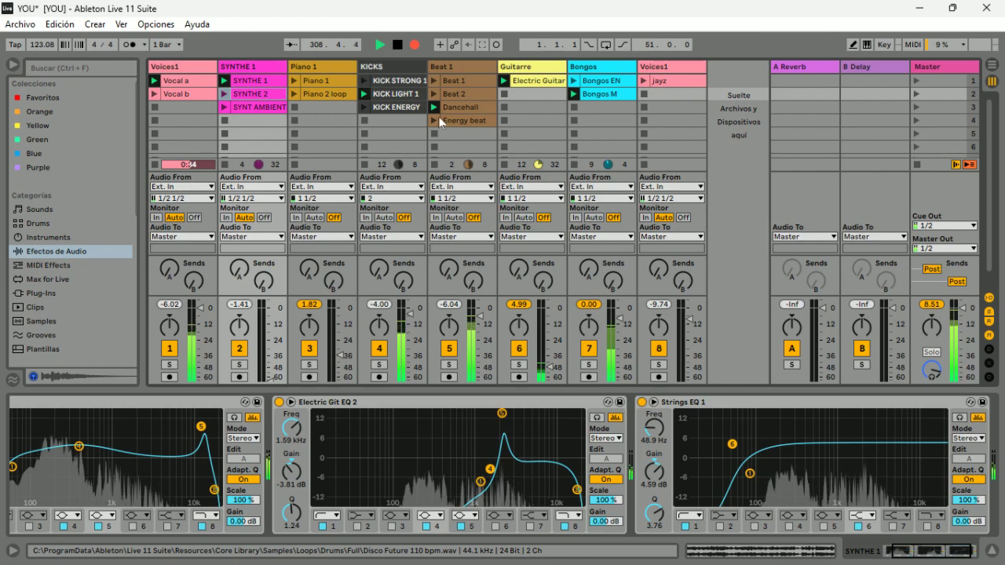
{"action": "left_click", "coordinate": [434, 92]}
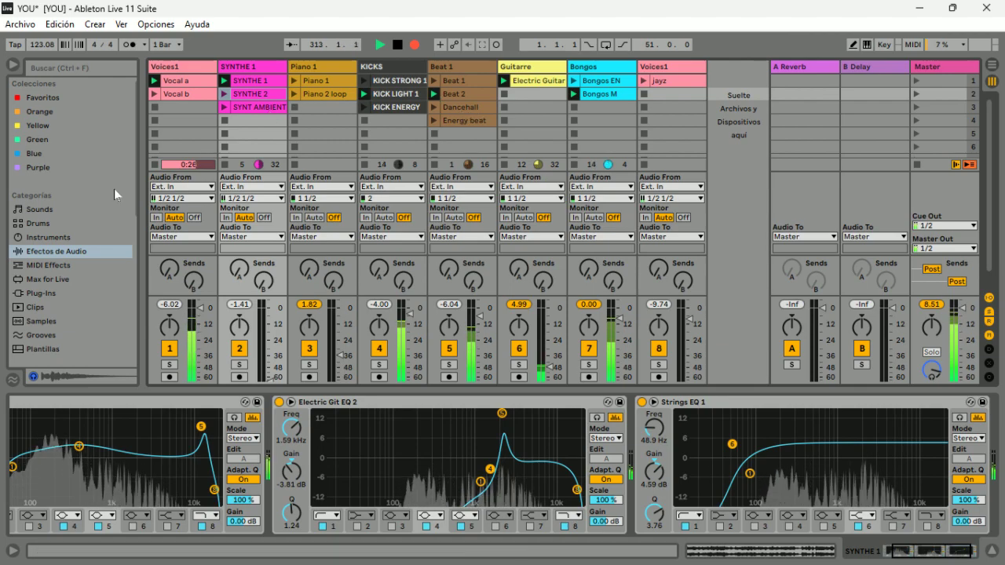
Step: Add the EQ Eight filter preset Stereo Effect II to the Beat 1 track and narrow the browser
{"action": "scroll", "coordinate": [41, 139], "scroll_direction": "down", "scroll_amount": 5}
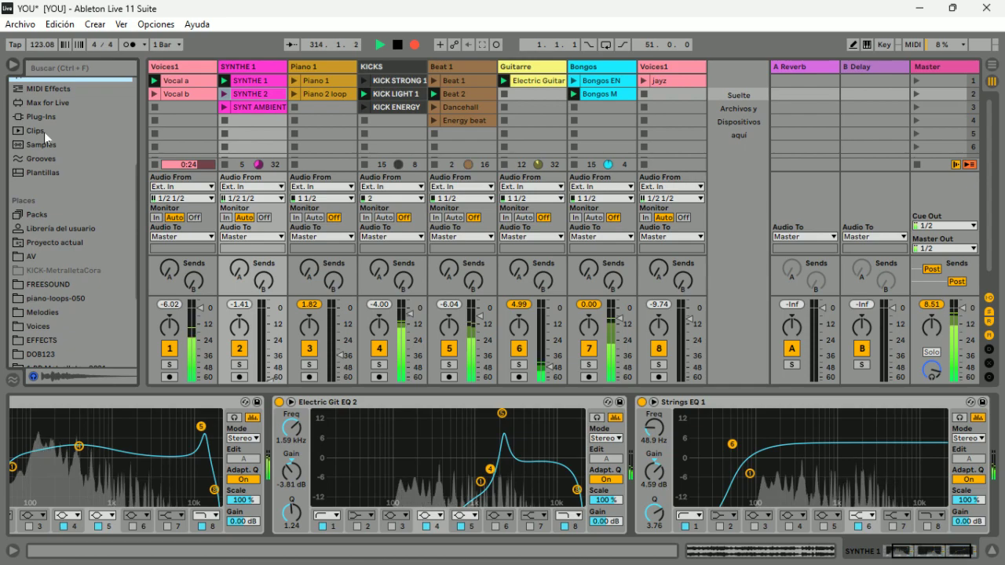
{"action": "scroll", "coordinate": [44, 132], "scroll_direction": "up", "scroll_amount": 2}
{"action": "left_click_drag", "start_coordinate": [144, 146], "coordinate": [414, 170]}
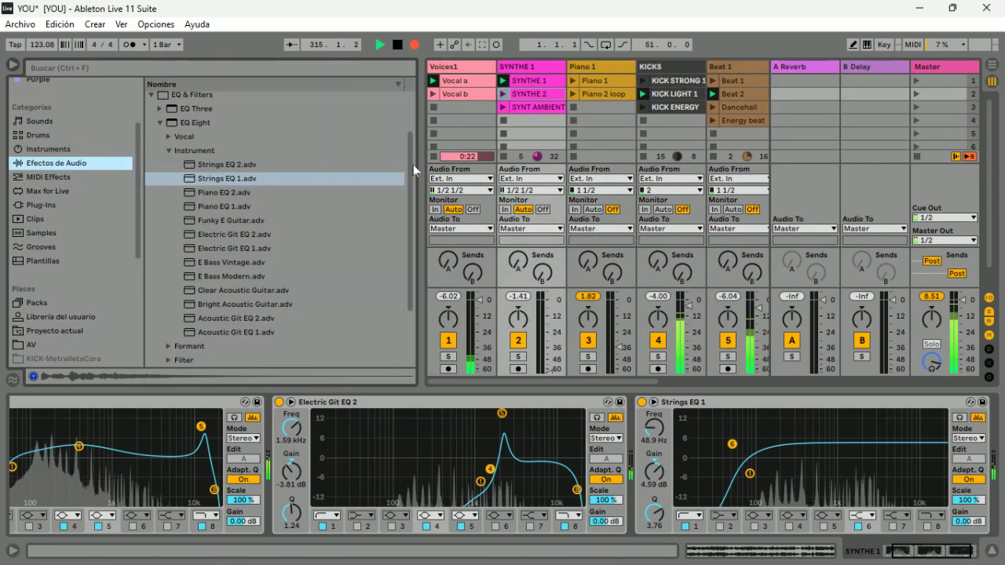
{"action": "scroll", "coordinate": [244, 153], "scroll_direction": "down", "scroll_amount": 3}
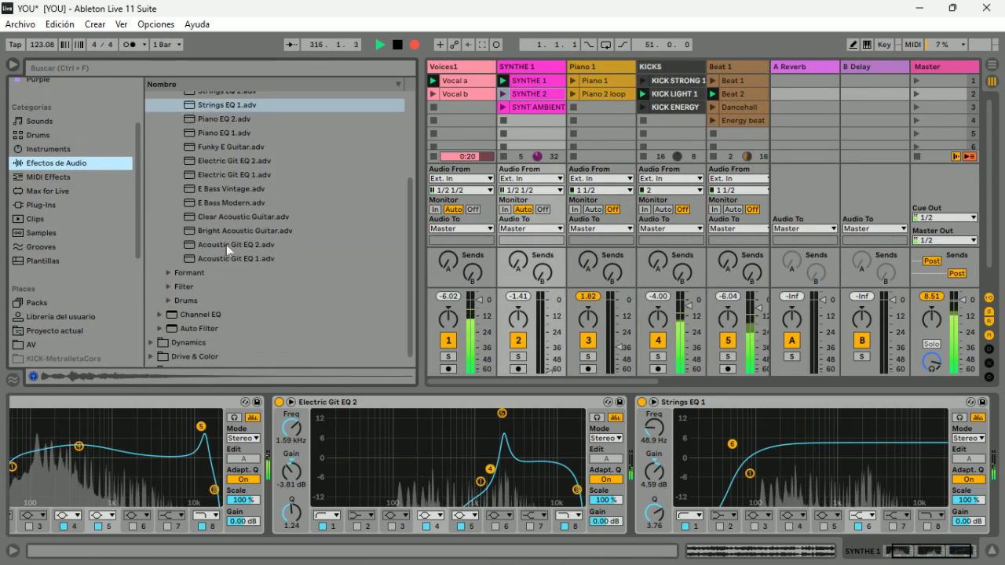
{"action": "left_click", "coordinate": [167, 286]}
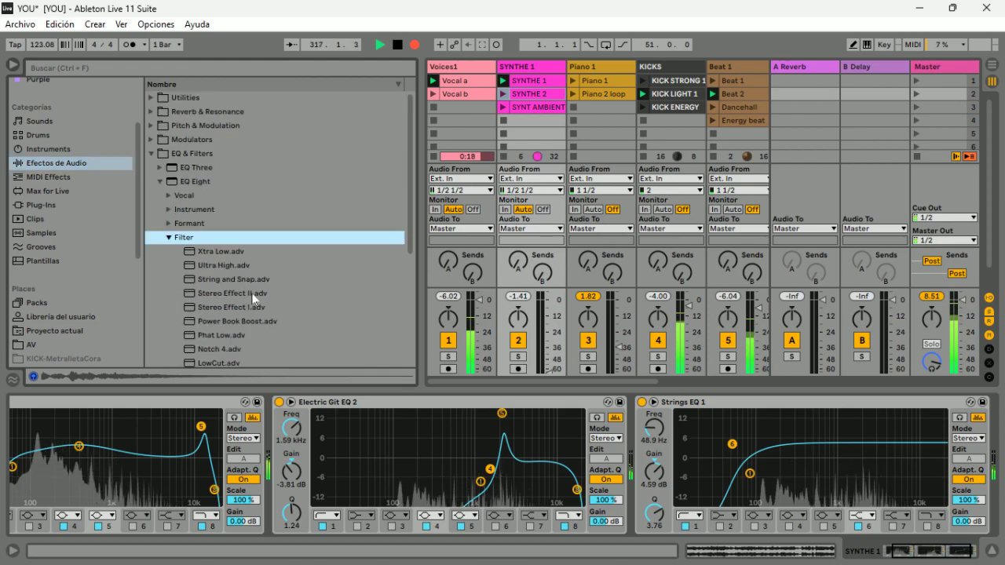
{"action": "left_click", "coordinate": [251, 293]}
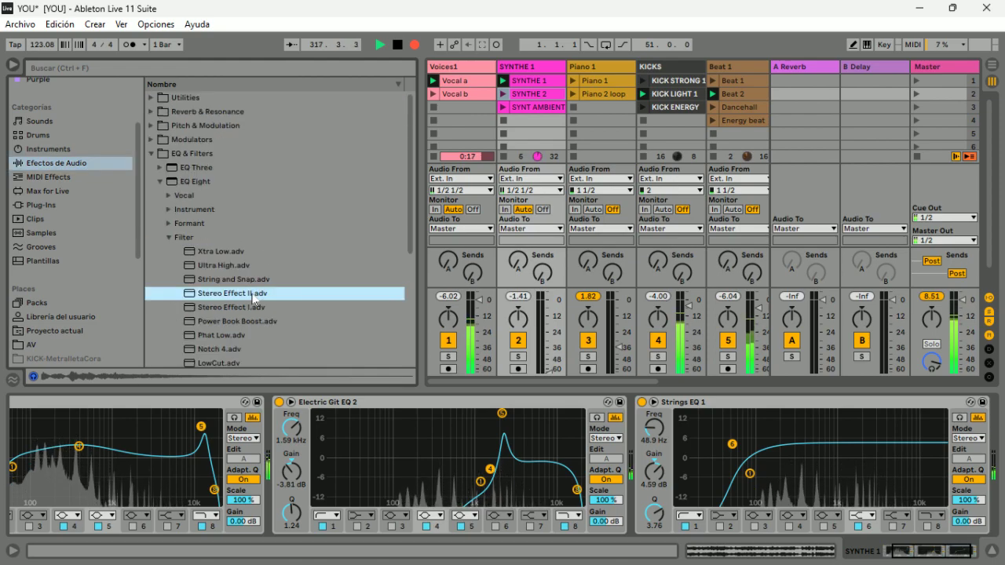
{"action": "left_click", "coordinate": [726, 93]}
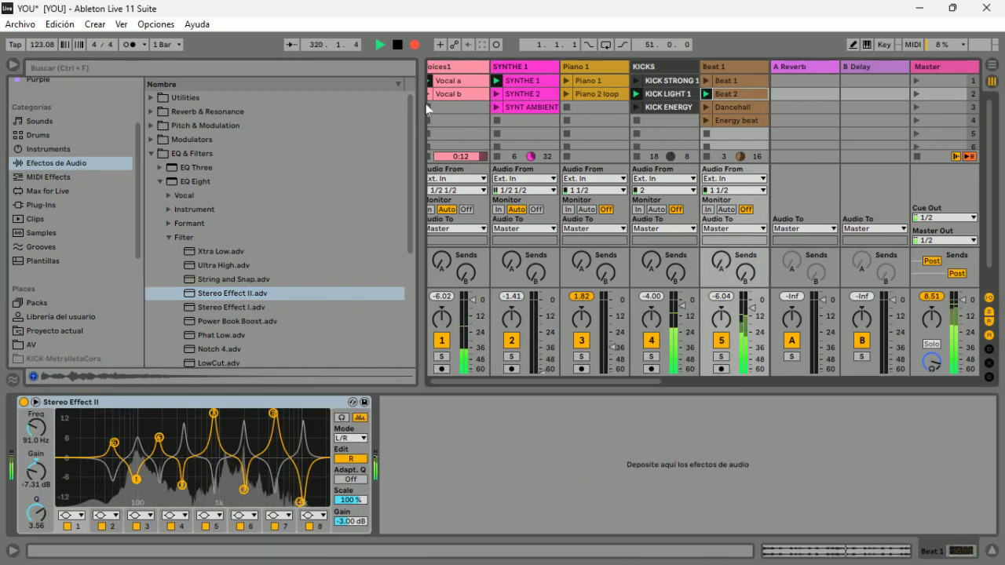
{"action": "left_click_drag", "start_coordinate": [422, 110], "coordinate": [33, 279]}
Step: In Stereo Effect II, set band 1 to 3.52 kHz, band 4 to 13.5 kHz, band 6 to 62.6 Hz, and shift the lowest band lower and louder
{"action": "left_click_drag", "start_coordinate": [30, 464], "coordinate": [33, 405]}
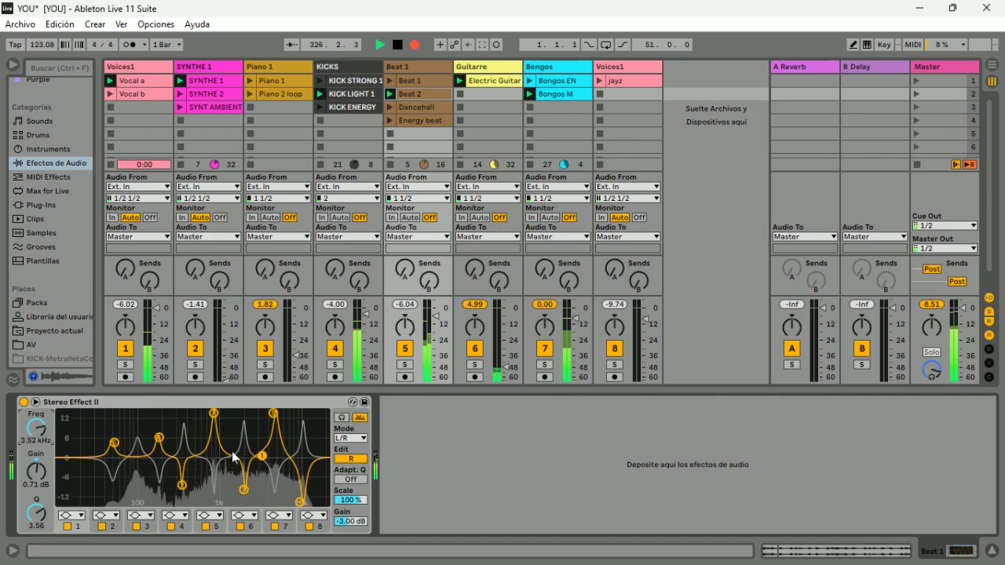
{"action": "left_click_drag", "start_coordinate": [299, 501], "coordinate": [303, 472]}
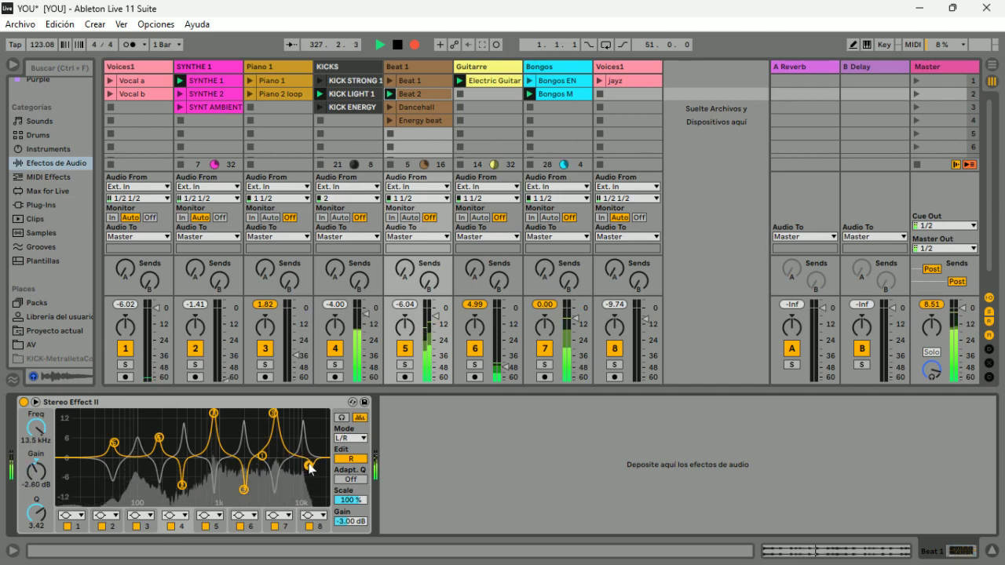
{"action": "left_click_drag", "start_coordinate": [113, 443], "coordinate": [68, 422]}
{"action": "left_click_drag", "start_coordinate": [166, 446], "coordinate": [134, 435]}
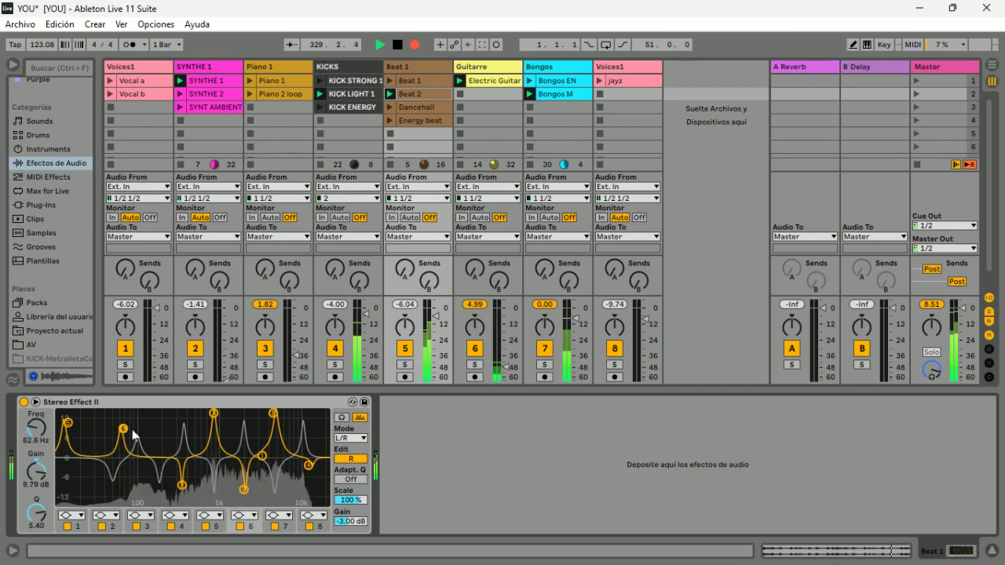
Step: Set Stereo Effect II band 2 to 82.5 Hz at 4.59 dB, band 7 to 297 Hz at 15.0 dB, and enable Adaptive Q
{"action": "left_click_drag", "start_coordinate": [187, 490], "coordinate": [133, 445]}
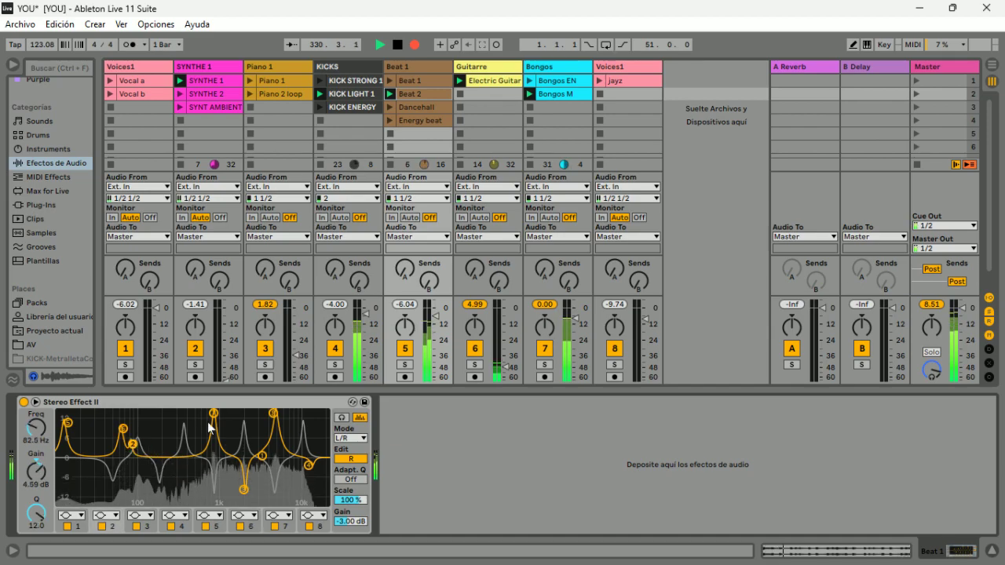
{"action": "left_click_drag", "start_coordinate": [213, 413], "coordinate": [177, 414]}
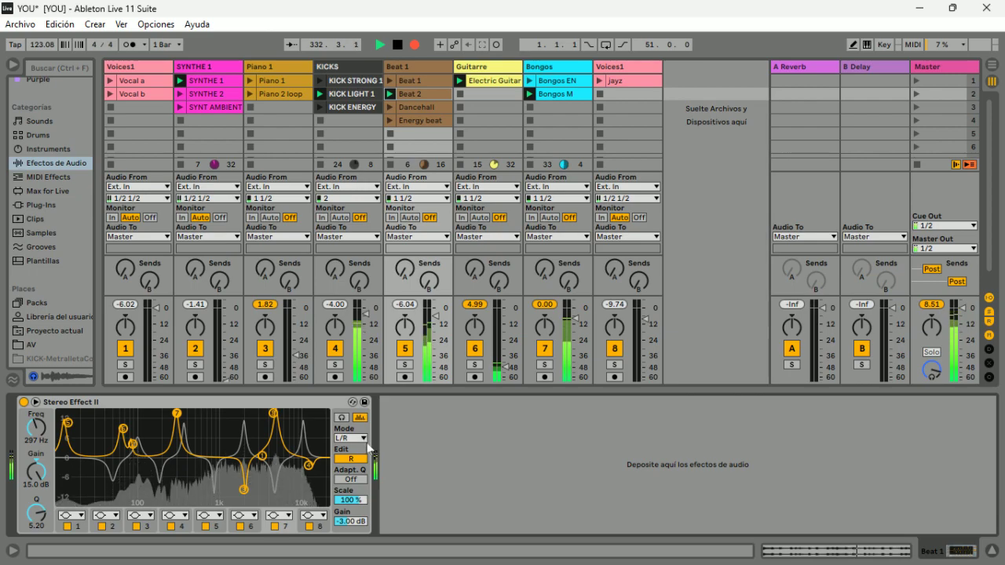
{"action": "left_click", "coordinate": [361, 480]}
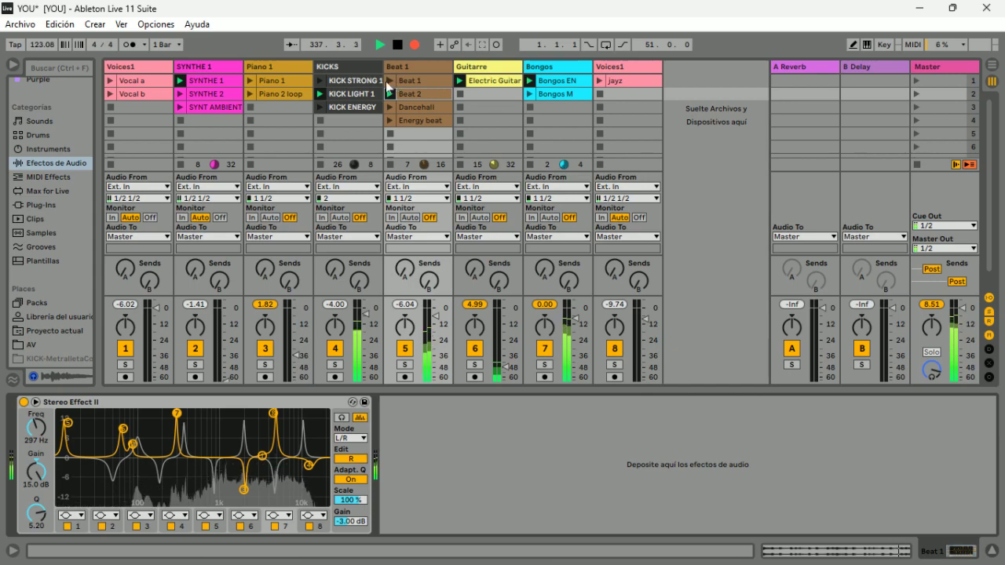
Step: Launch the SYNT AMBIENT and KICK ENERGY clips and raise the SYNTHE 1 and Guitarre track volumes
{"action": "left_click", "coordinate": [182, 107]}
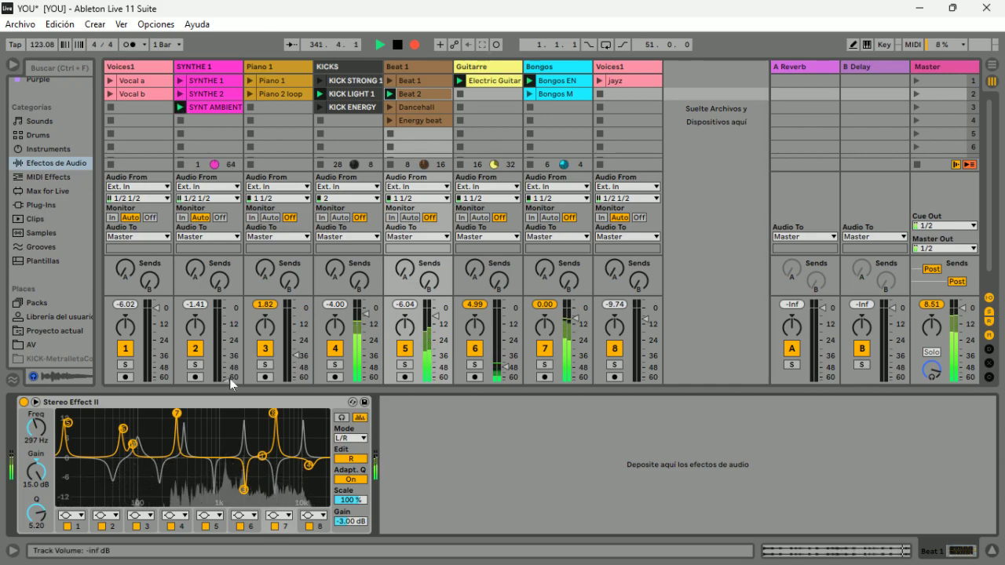
{"action": "left_click_drag", "start_coordinate": [230, 379], "coordinate": [226, 336]}
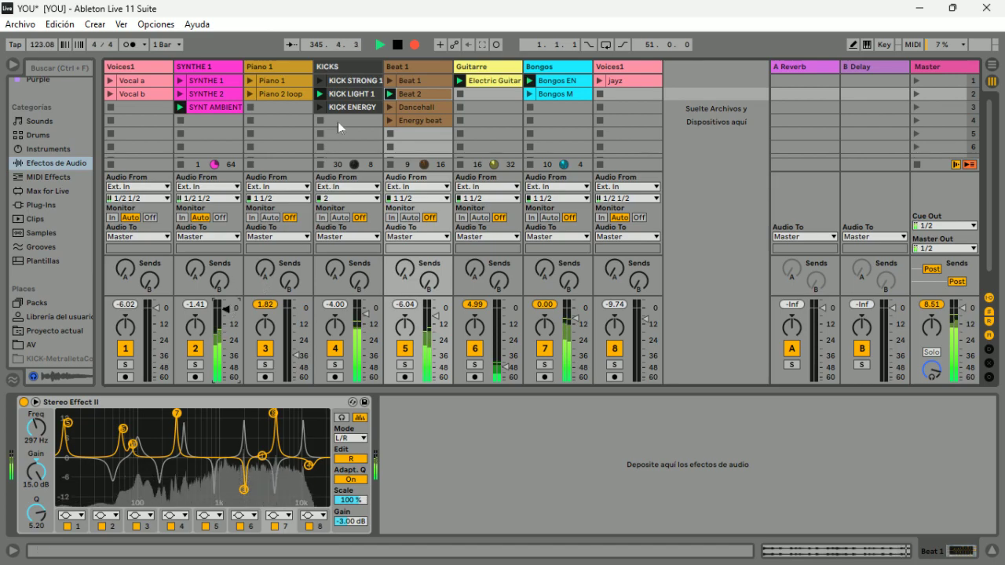
{"action": "left_click", "coordinate": [322, 107]}
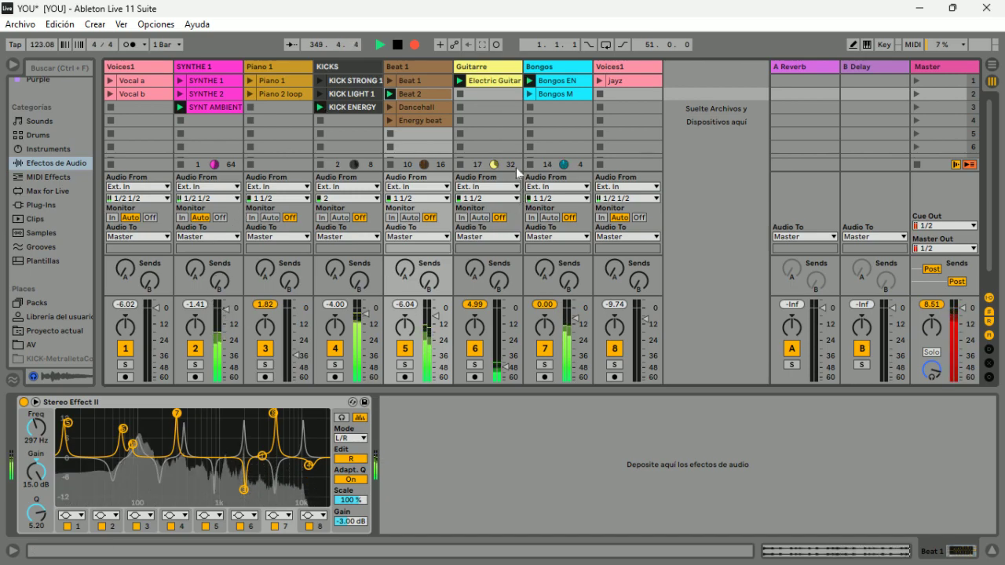
{"action": "left_click_drag", "start_coordinate": [505, 367], "coordinate": [509, 329]}
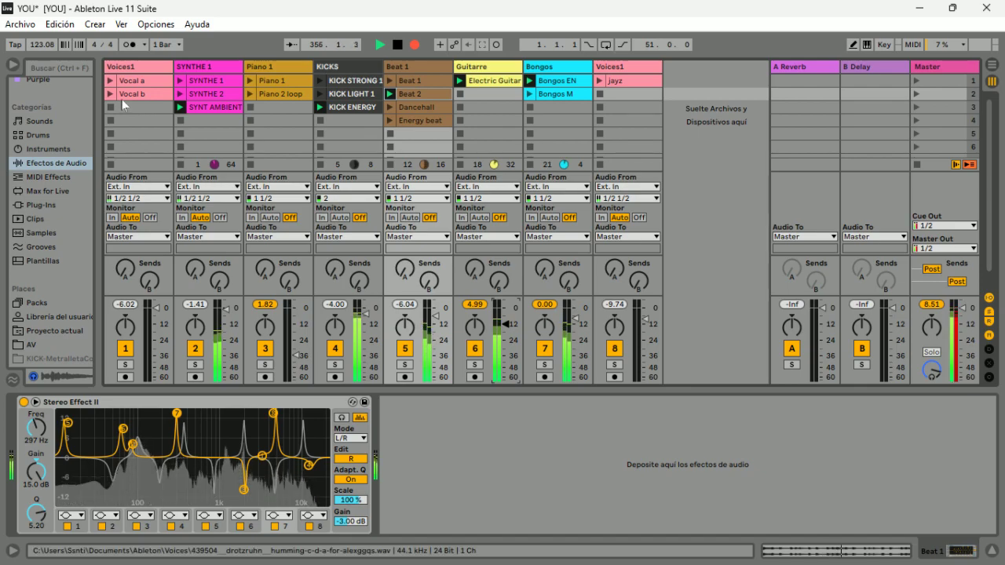
Step: Switch the kick to KICK STRONG 1 and back to KICK ENERGY, stop the Beat 1 track, and relaunch Bongos M
{"action": "left_click", "coordinate": [320, 82]}
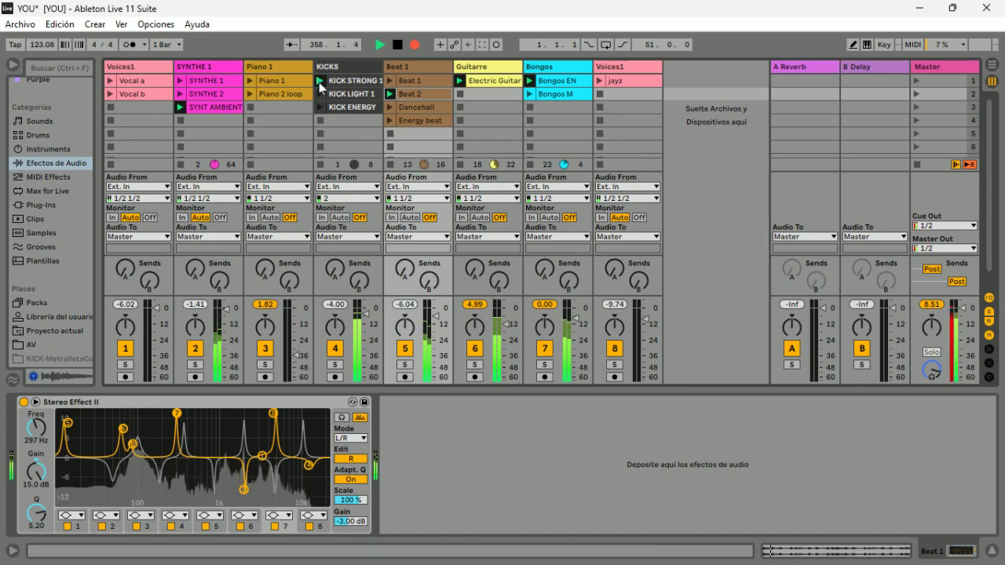
{"action": "left_click", "coordinate": [319, 111]}
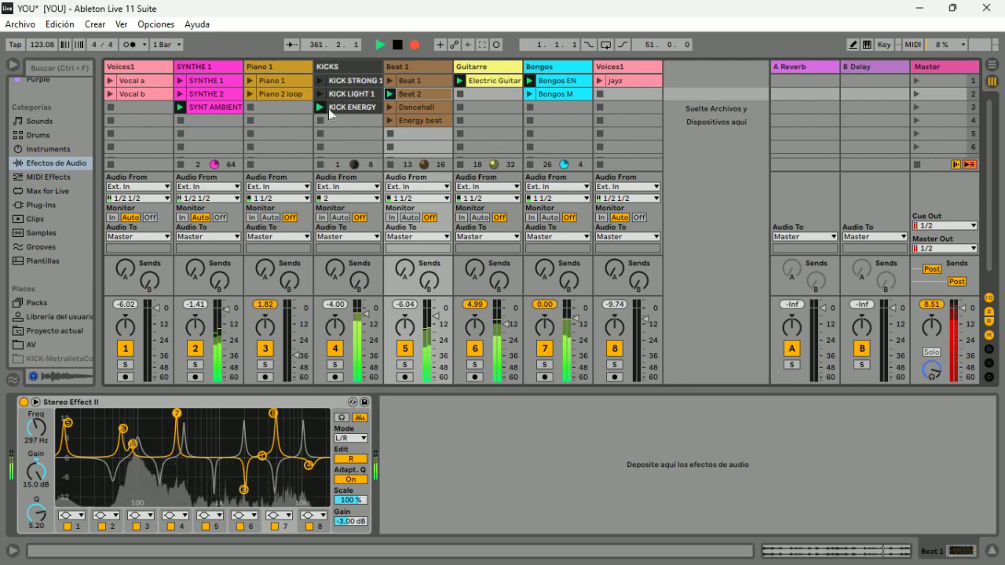
{"action": "left_click", "coordinate": [391, 135]}
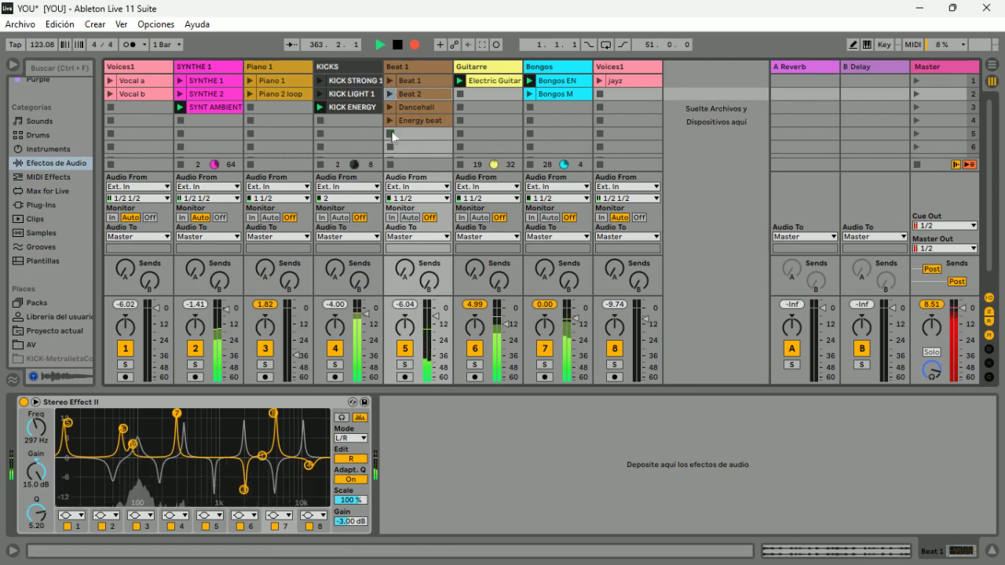
{"action": "left_click", "coordinate": [531, 94]}
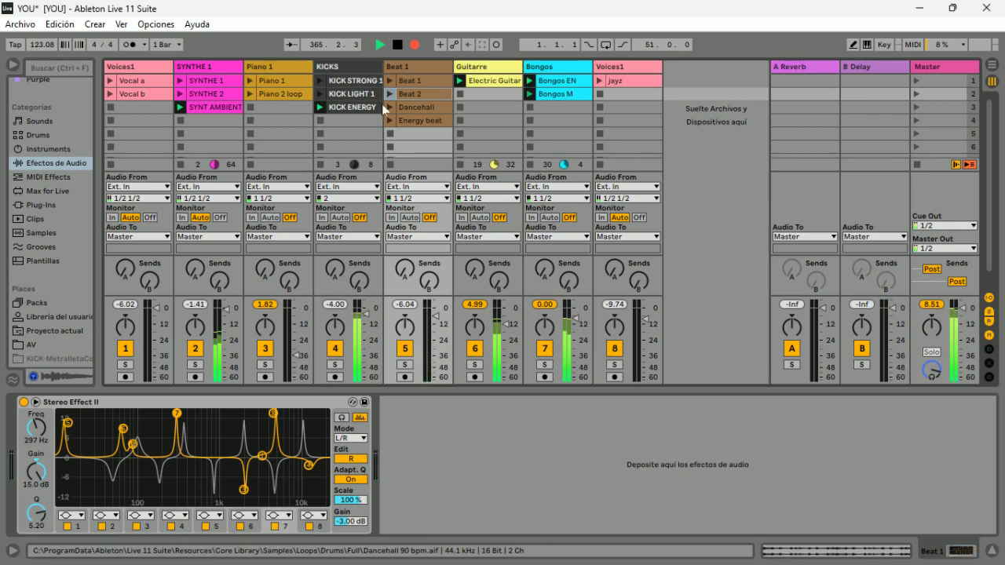
Step: Launch the SYNTHE 2 clip and lower the track volumes of SYNTHE 1 and Guitarre, the latter to about -29 dB
{"action": "left_click", "coordinate": [188, 95]}
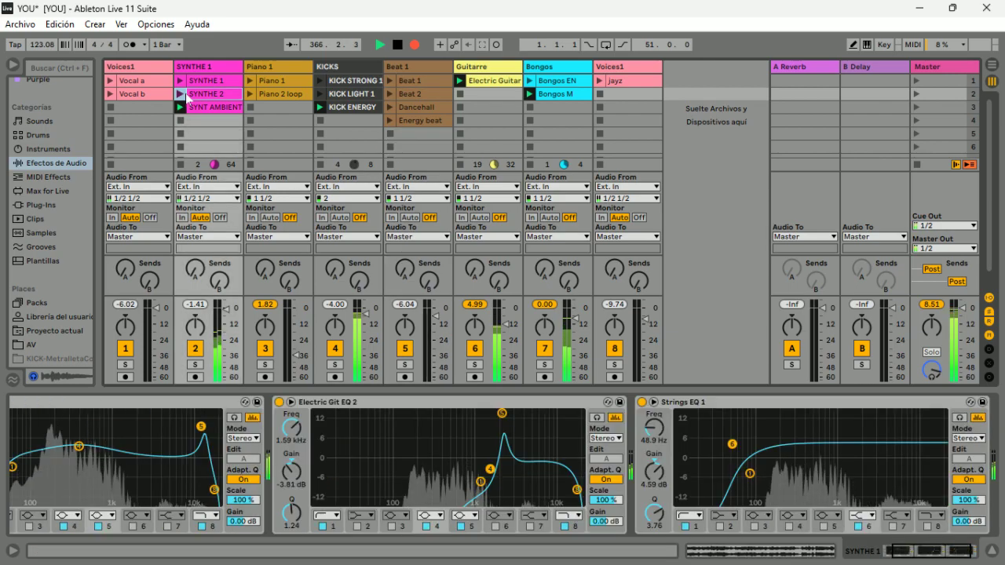
{"action": "left_click", "coordinate": [179, 94]}
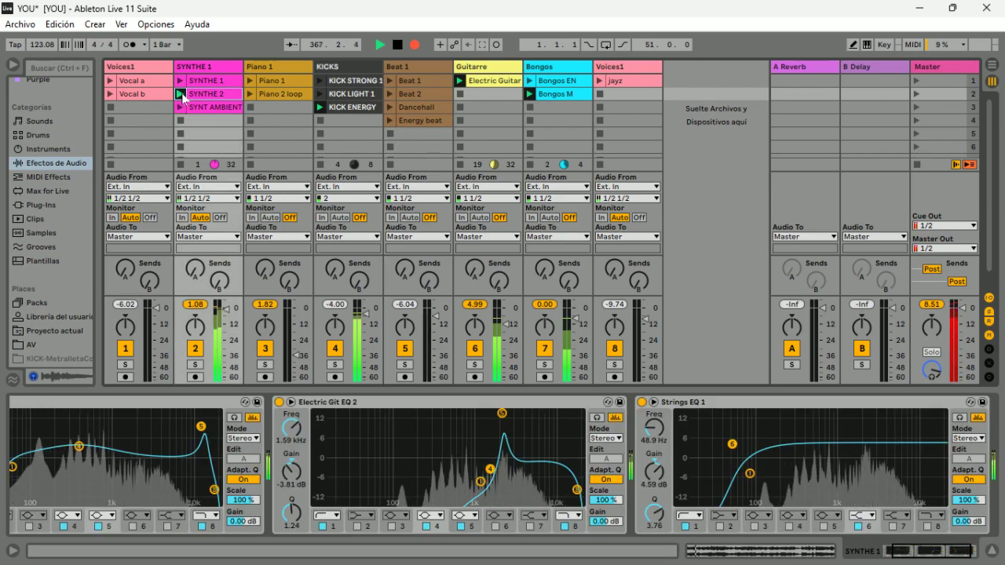
{"action": "left_click", "coordinate": [227, 311]}
{"action": "left_click_drag", "start_coordinate": [227, 313], "coordinate": [227, 320]}
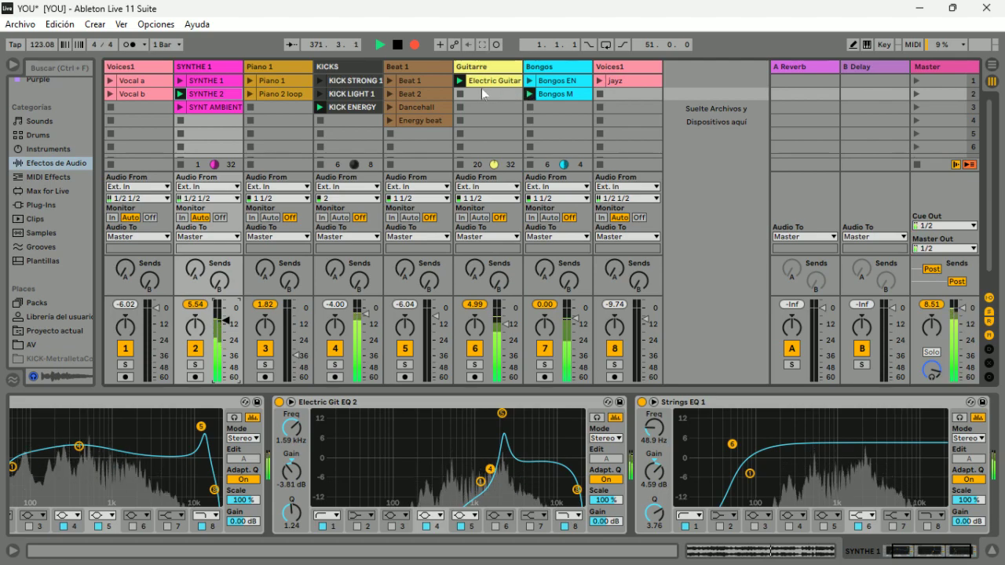
{"action": "left_click_drag", "start_coordinate": [506, 324], "coordinate": [506, 345]}
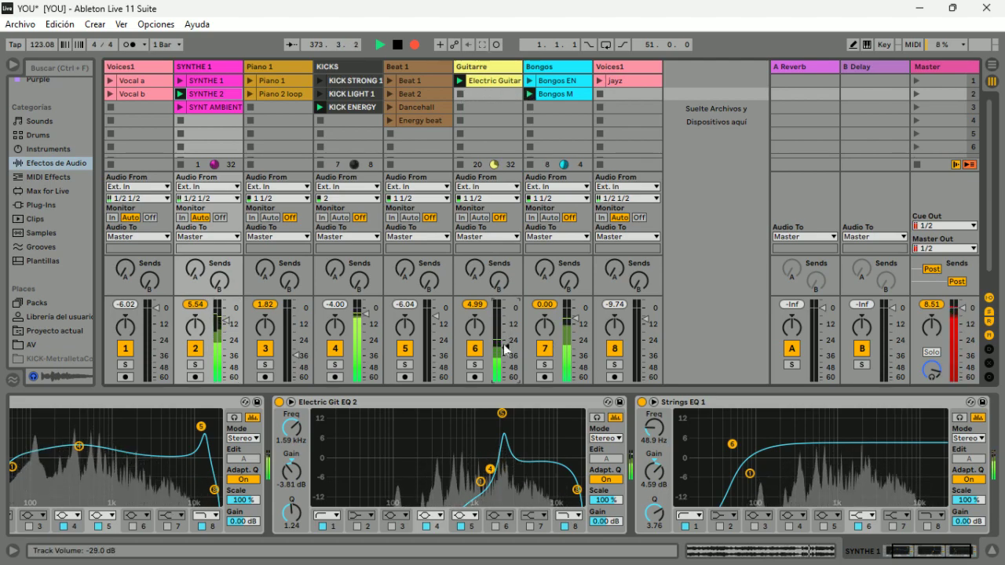
Step: Launch the Beat 1 clip with its track volume raised to about -2 dB and stop the KICKS track
{"action": "left_click", "coordinate": [391, 83]}
{"action": "left_click", "coordinate": [324, 120]}
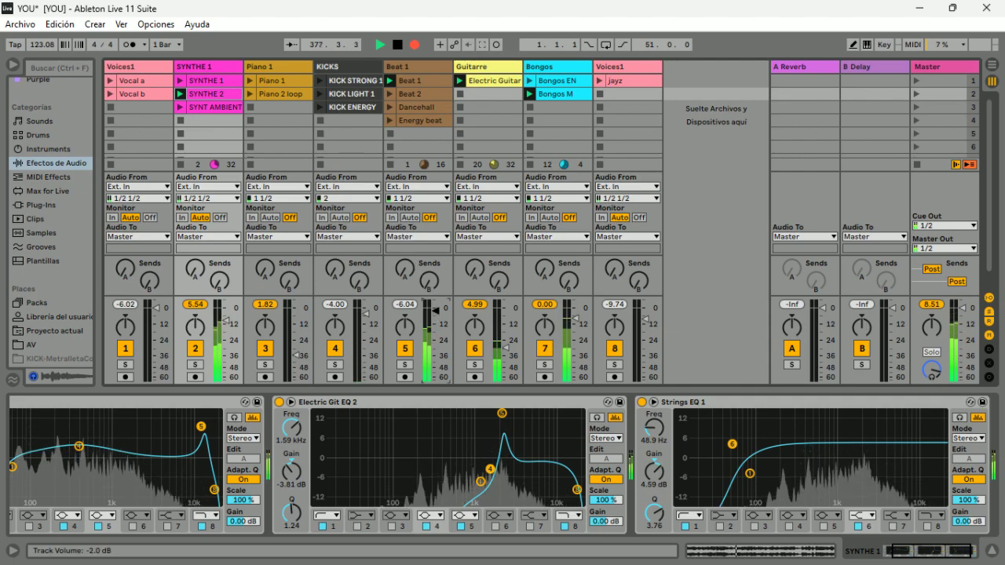
Step: Launch Vocal b followed by Vocal a, and bring in the Piano 1 clip with its track volume raised
{"action": "left_click", "coordinate": [112, 94]}
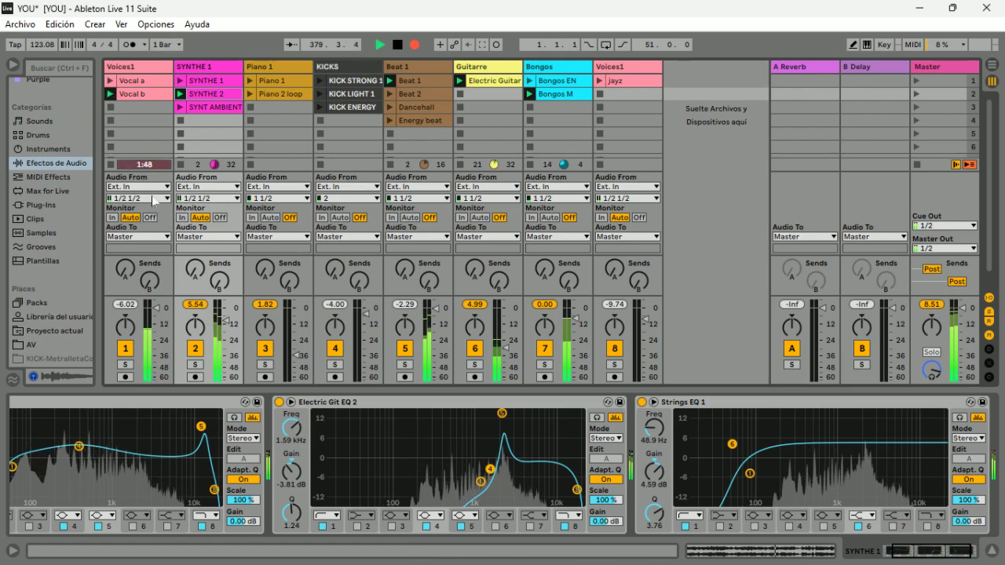
{"action": "left_click", "coordinate": [111, 80]}
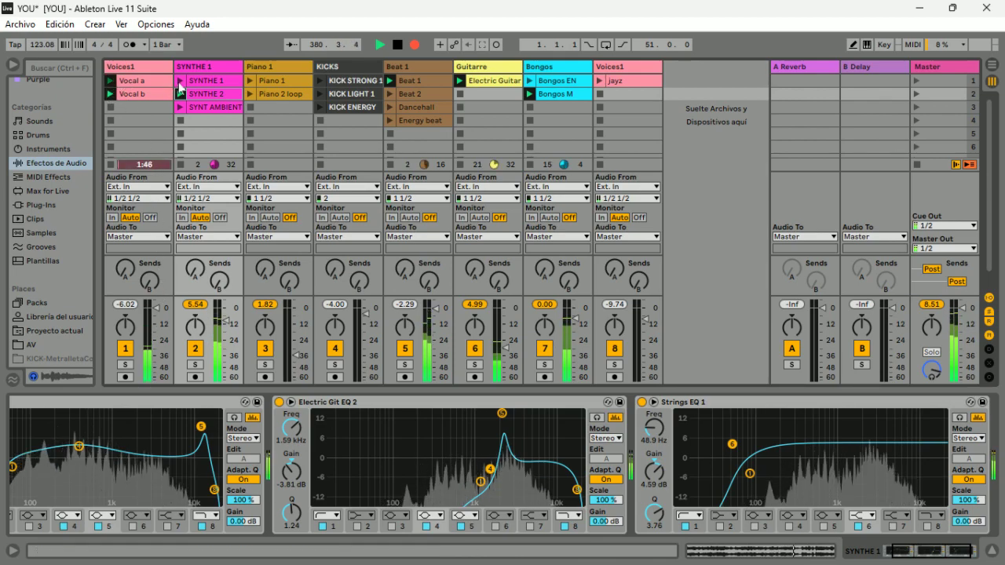
{"action": "left_click", "coordinate": [249, 81]}
{"action": "left_click_drag", "start_coordinate": [295, 355], "coordinate": [295, 318]}
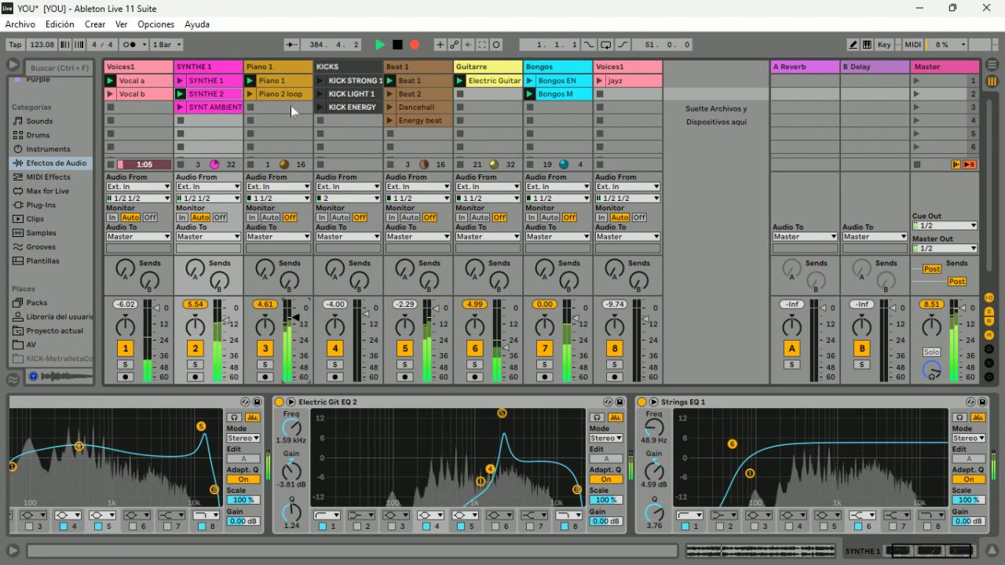
Step: Select the Piano 1 clip and browse the audio effects' EQ & Filters presets down to the EQ Eight Instrument folder
{"action": "left_click", "coordinate": [288, 83]}
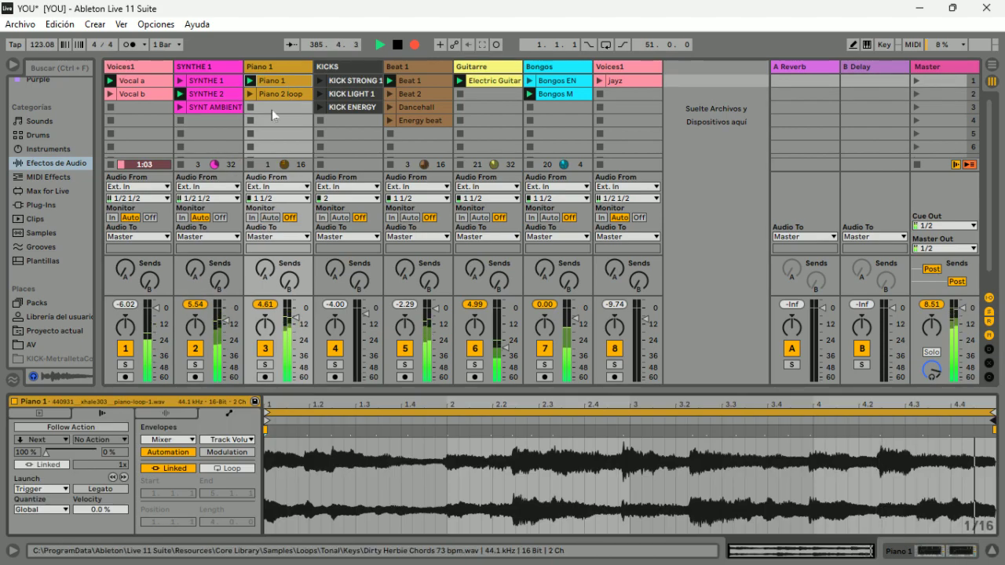
{"action": "left_click", "coordinate": [67, 164]}
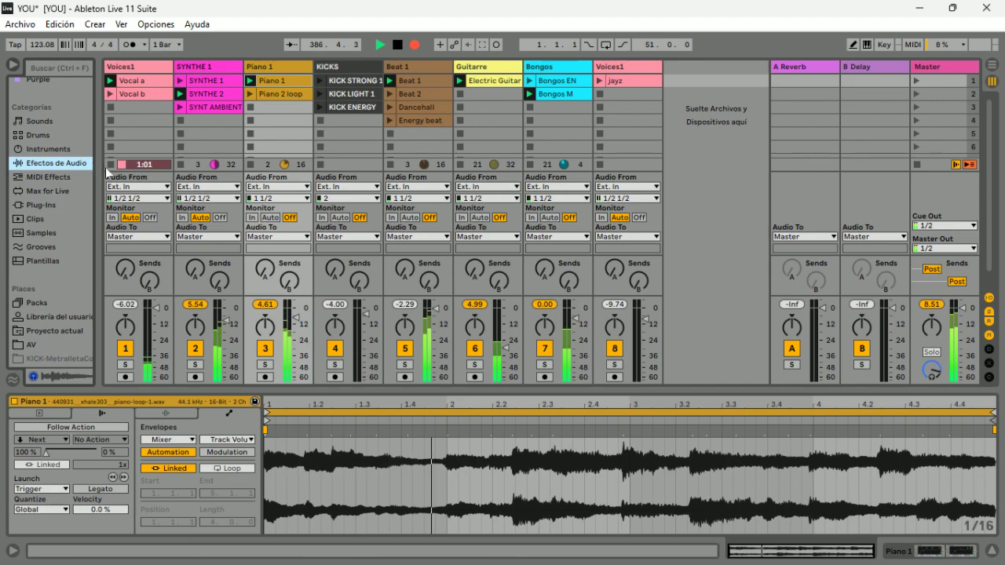
{"action": "left_click_drag", "start_coordinate": [97, 171], "coordinate": [246, 172]}
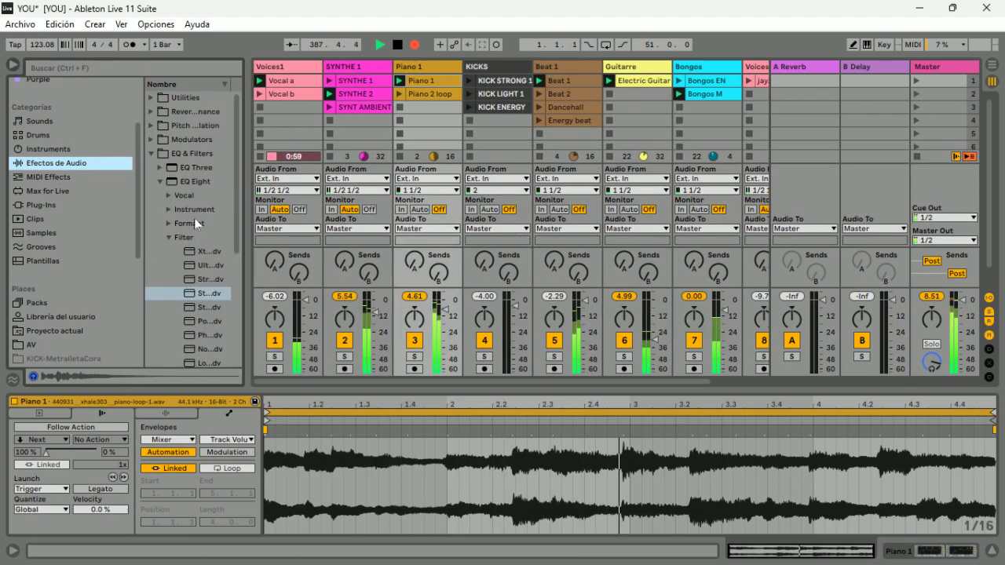
{"action": "scroll", "coordinate": [203, 211], "scroll_direction": "down", "scroll_amount": 5}
{"action": "scroll", "coordinate": [205, 214], "scroll_direction": "down", "scroll_amount": 3}
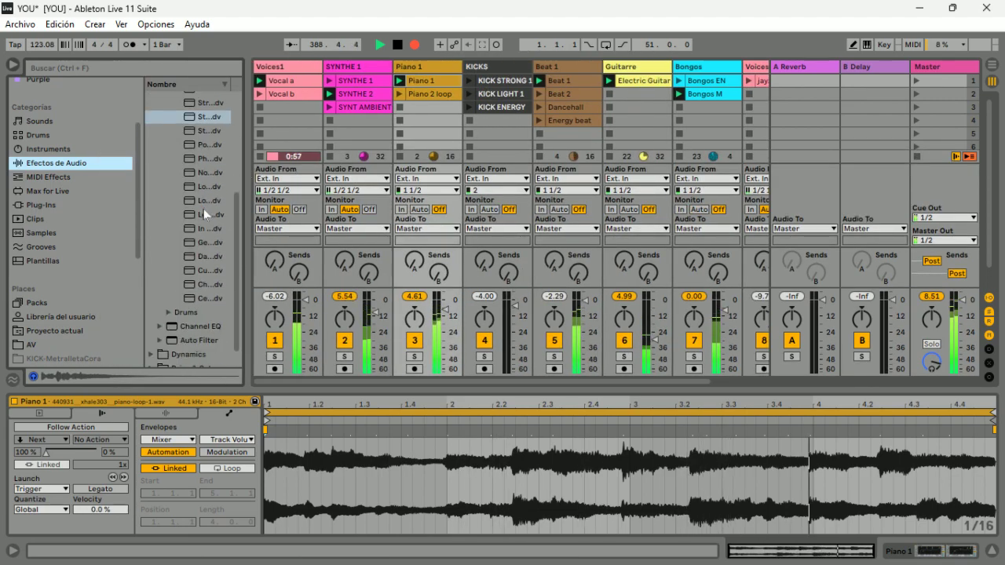
{"action": "scroll", "coordinate": [207, 203], "scroll_direction": "up", "scroll_amount": 6}
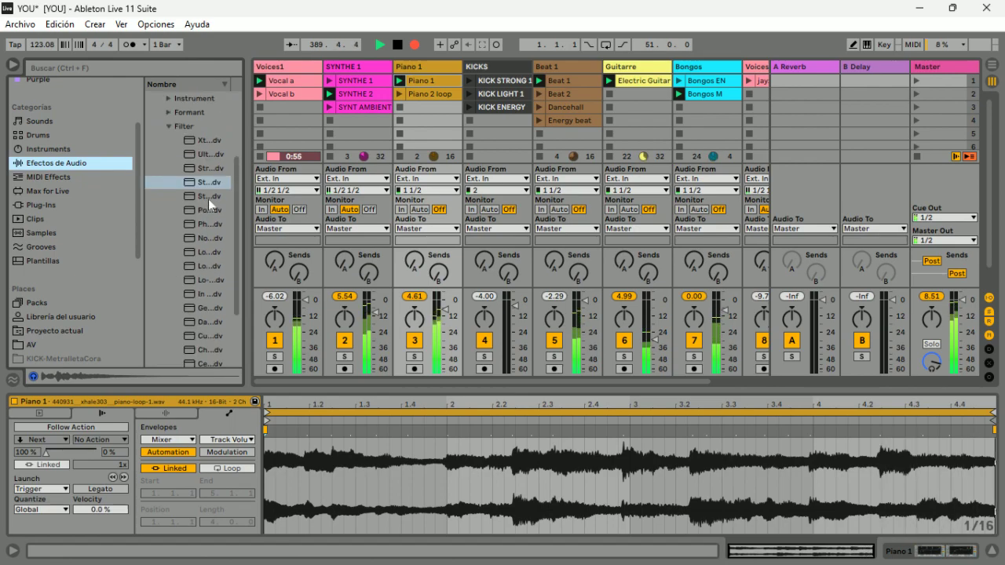
{"action": "left_click", "coordinate": [164, 182]}
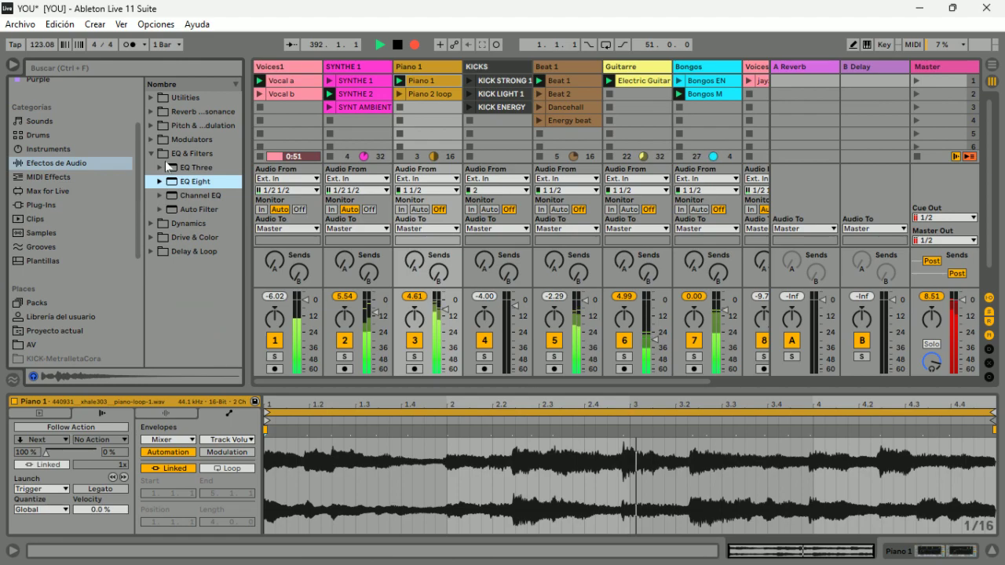
{"action": "left_click", "coordinate": [161, 168]}
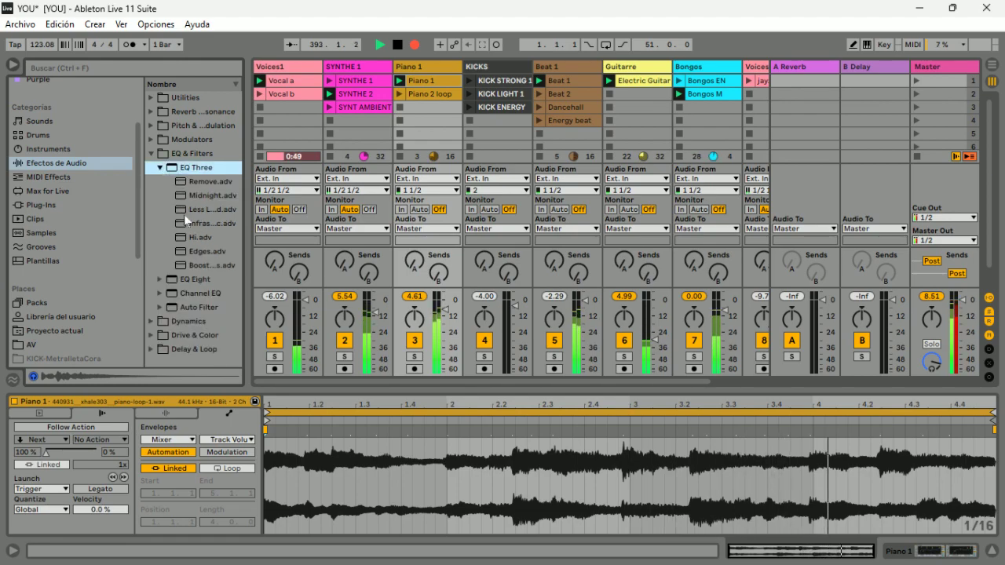
{"action": "left_click", "coordinate": [167, 280]}
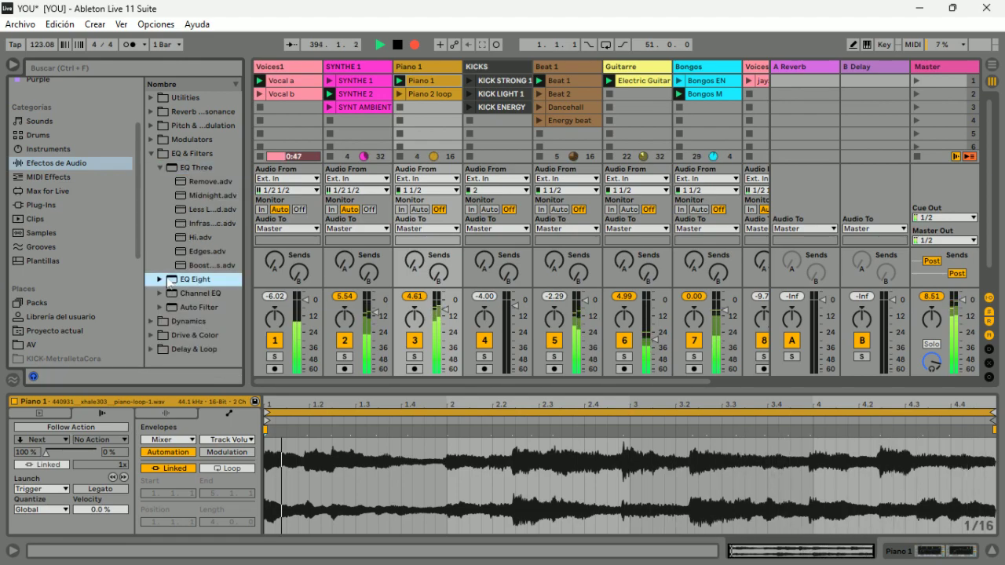
{"action": "left_click", "coordinate": [164, 280]}
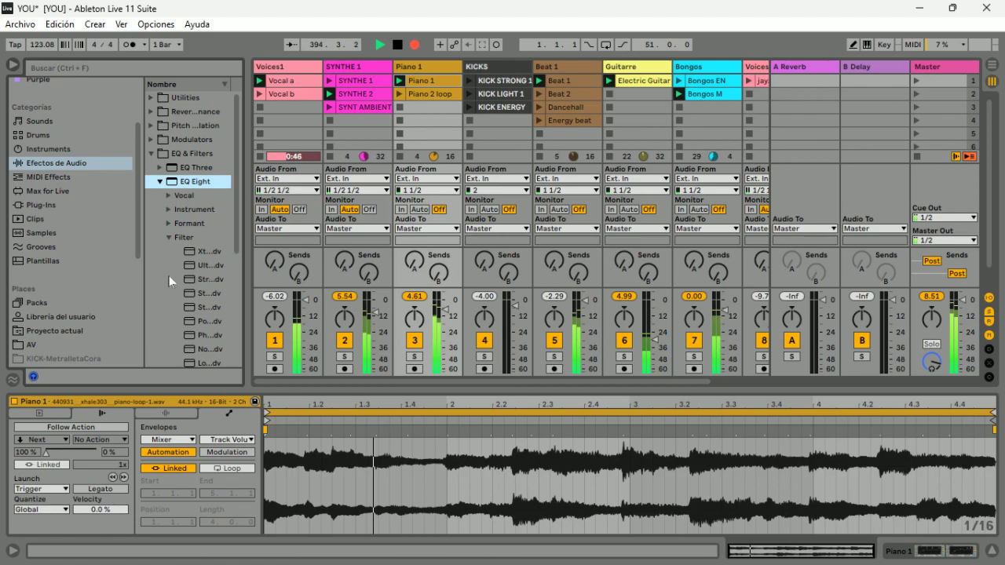
{"action": "left_click", "coordinate": [170, 209]}
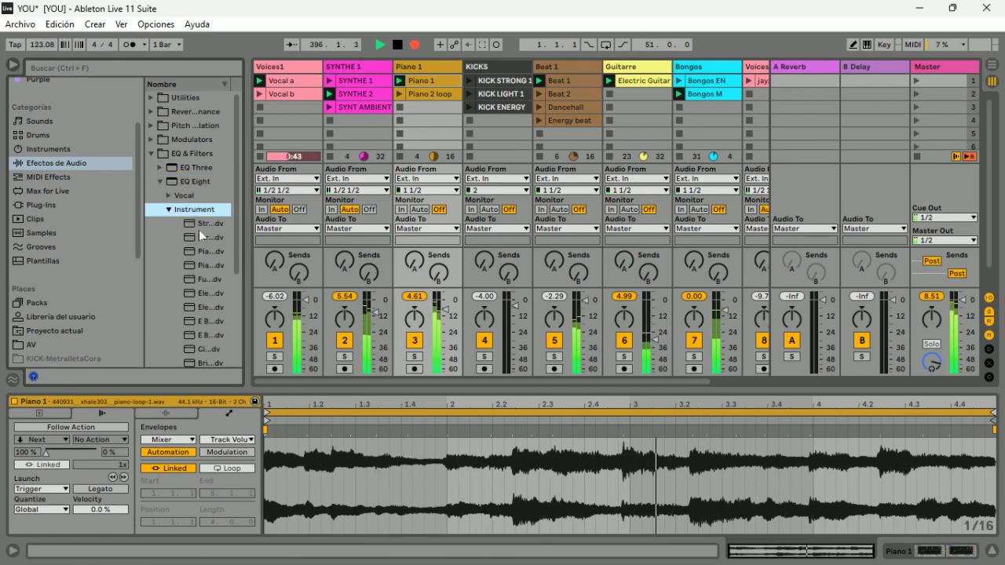
Step: Add the Acoustic Git EQ 2 preset to the Piano 1 track and narrow the browser to reveal all tracks
{"action": "left_click", "coordinate": [198, 225]}
{"action": "left_click_drag", "start_coordinate": [248, 227], "coordinate": [331, 227]}
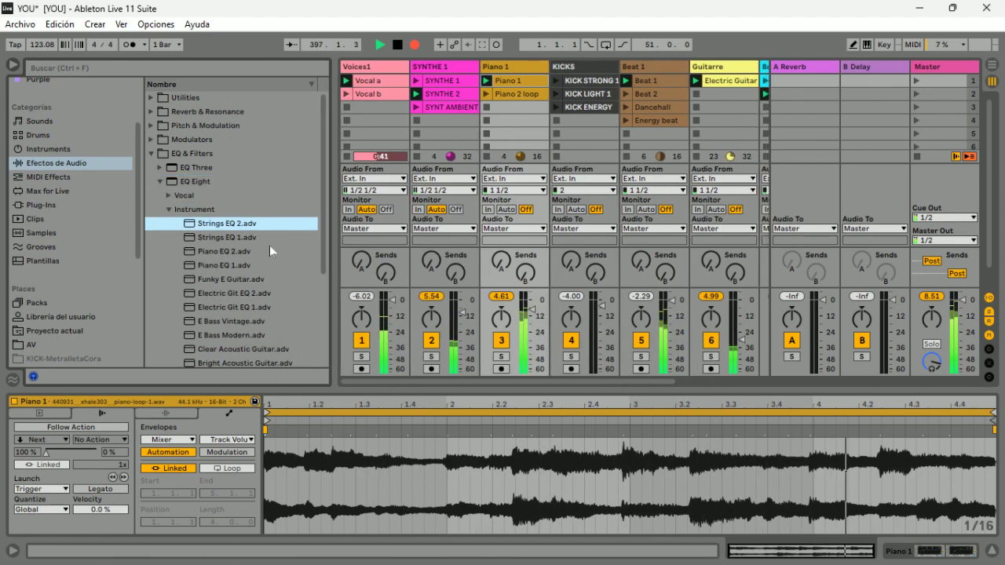
{"action": "scroll", "coordinate": [271, 303], "scroll_direction": "down", "scroll_amount": 2}
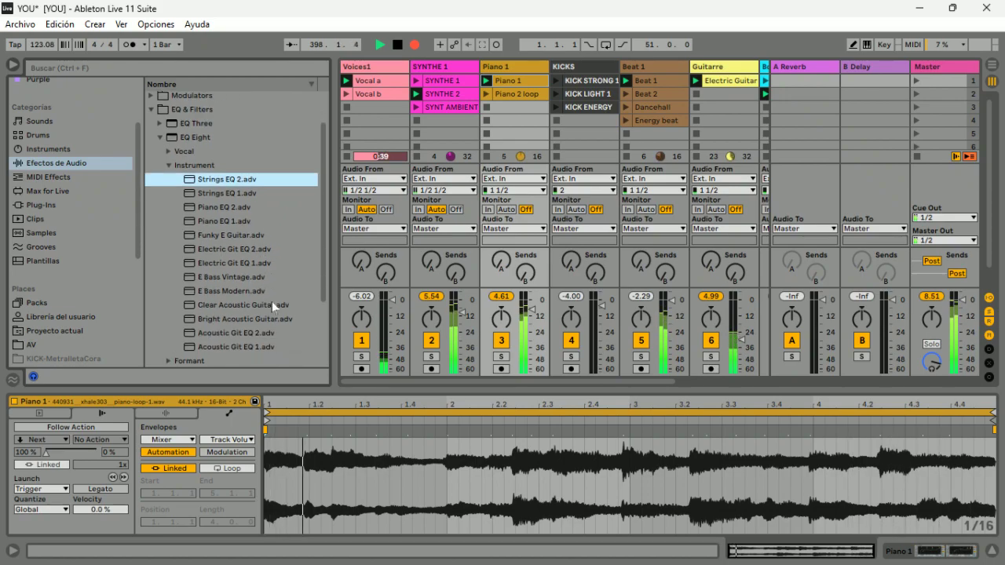
{"action": "left_click", "coordinate": [251, 337]}
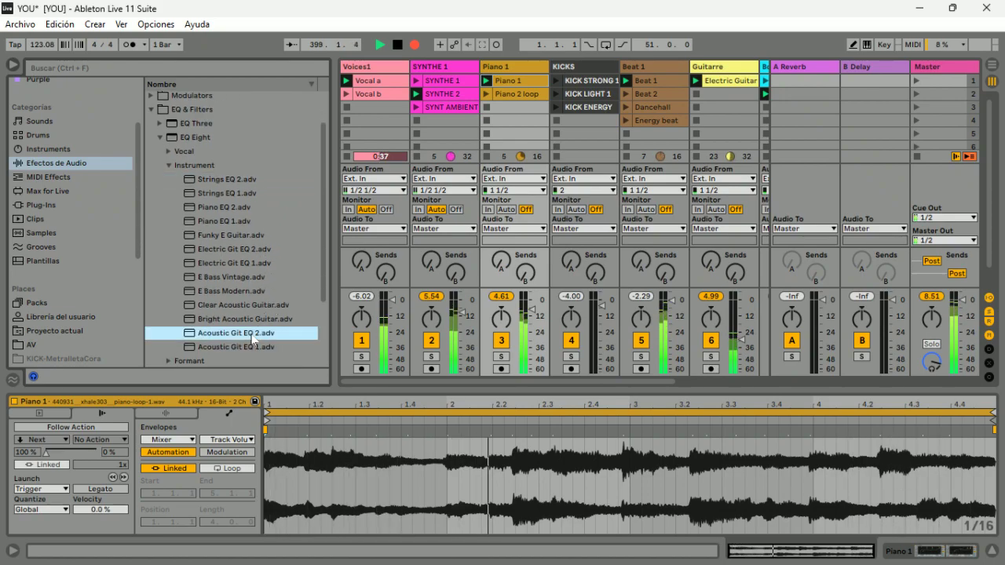
{"action": "left_click_drag", "start_coordinate": [504, 81], "coordinate": [503, 80]}
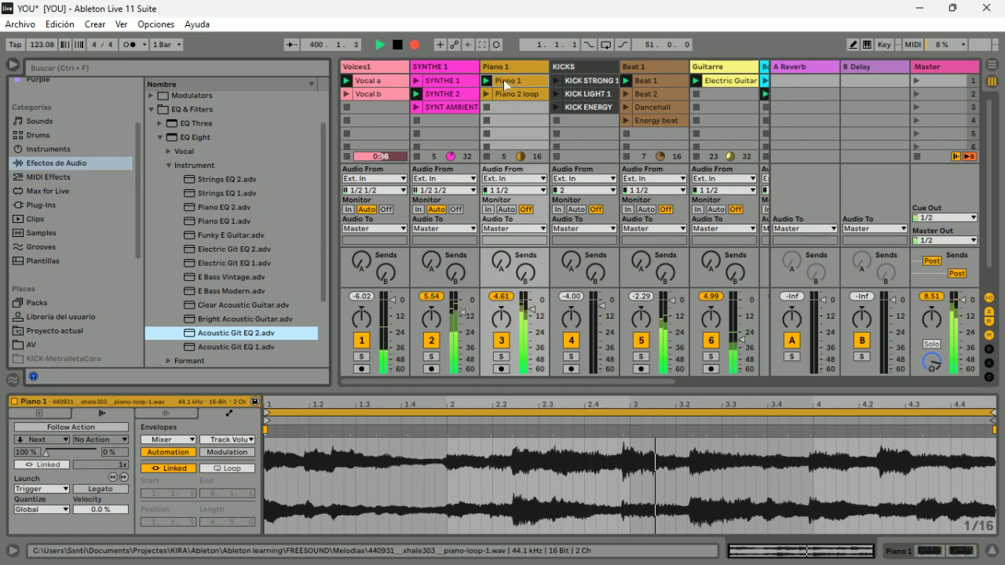
{"action": "left_click_drag", "start_coordinate": [330, 134], "coordinate": [149, 134]}
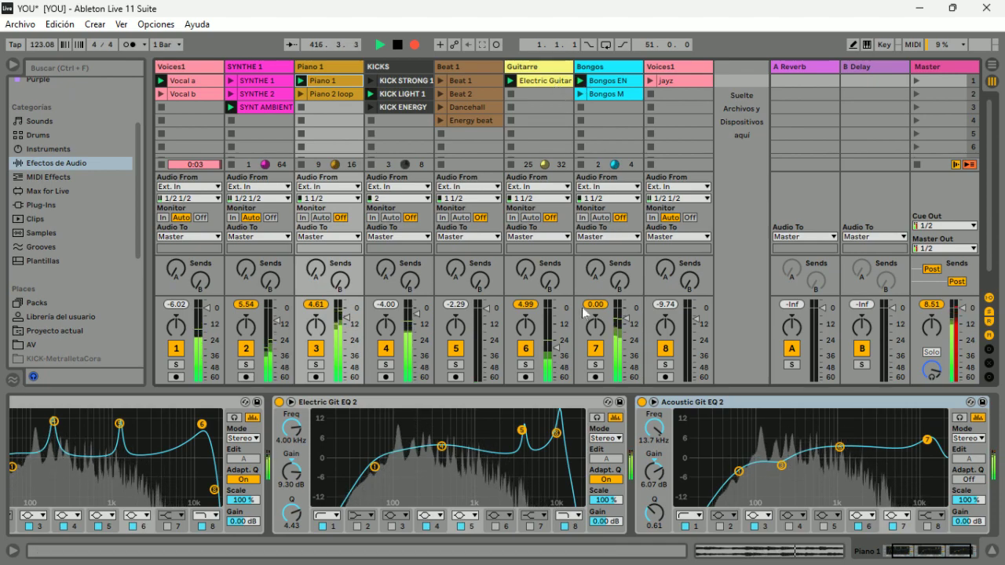
Step: Raise the Guitarre track volume to about -12 dB and relaunch the Vocal a clip
{"action": "left_click_drag", "start_coordinate": [561, 352], "coordinate": [556, 320]}
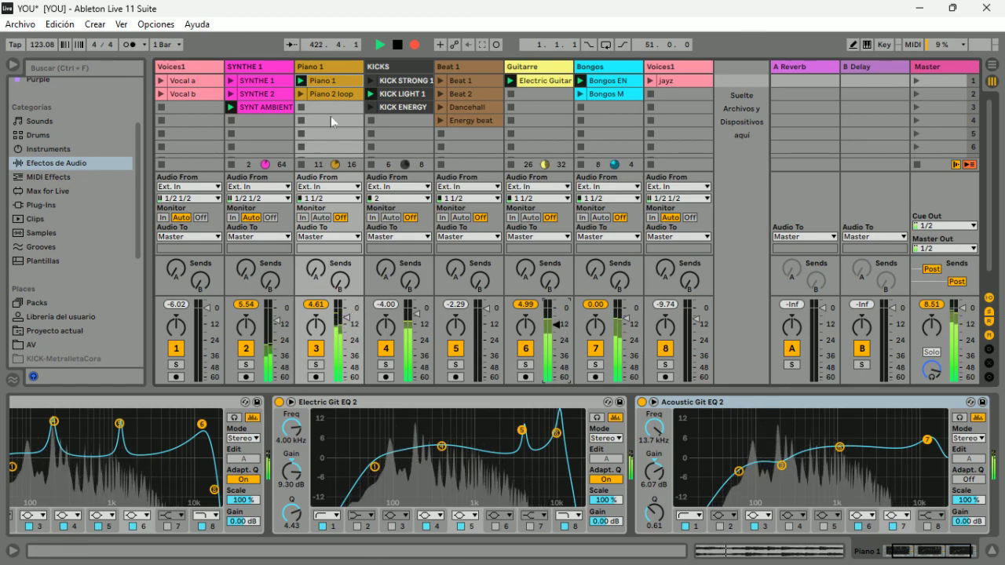
{"action": "left_click", "coordinate": [161, 81]}
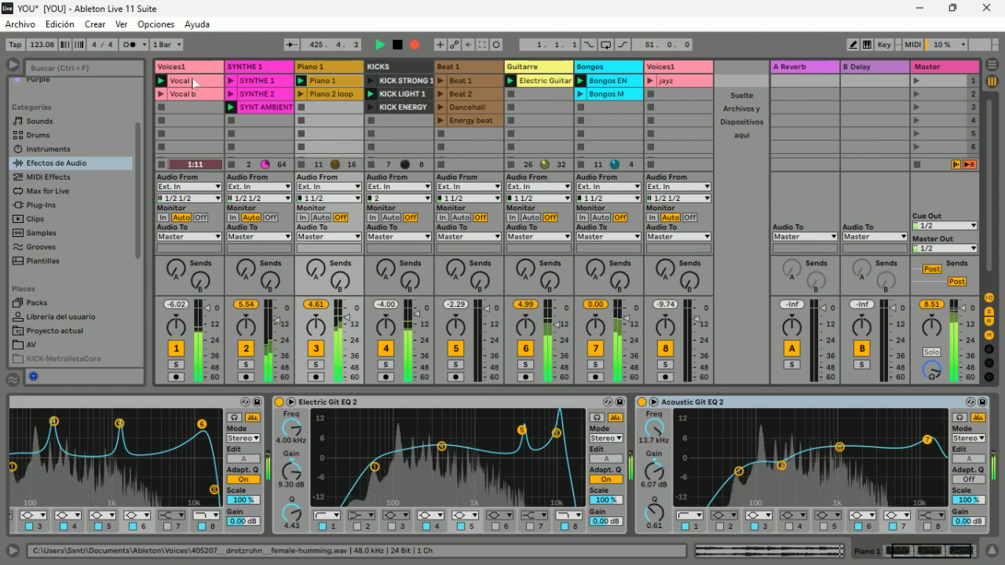
Step: Switch the kick to KICK STRONG 1 and stop the Guitarre track
{"action": "left_click", "coordinate": [372, 81]}
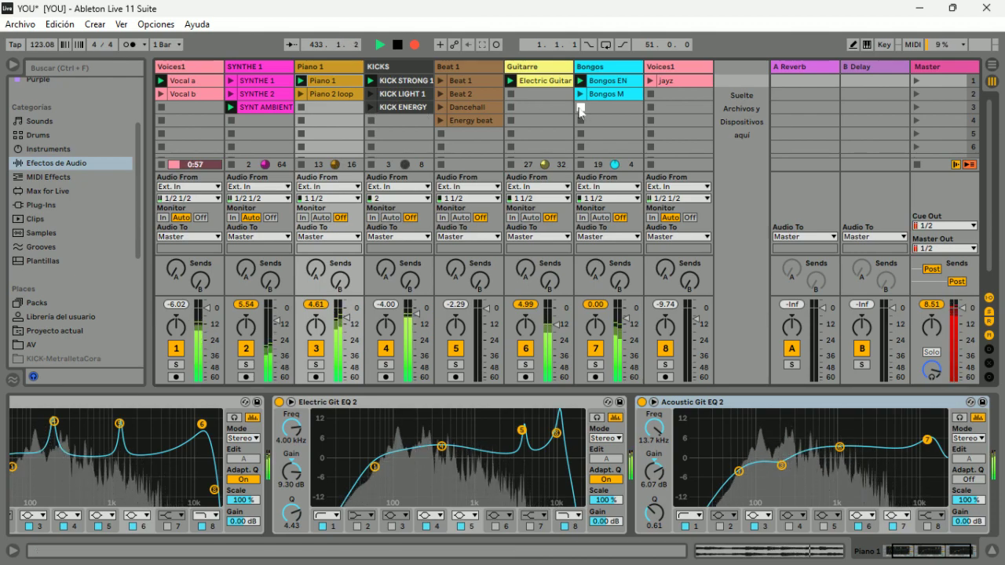
{"action": "left_click", "coordinate": [510, 107]}
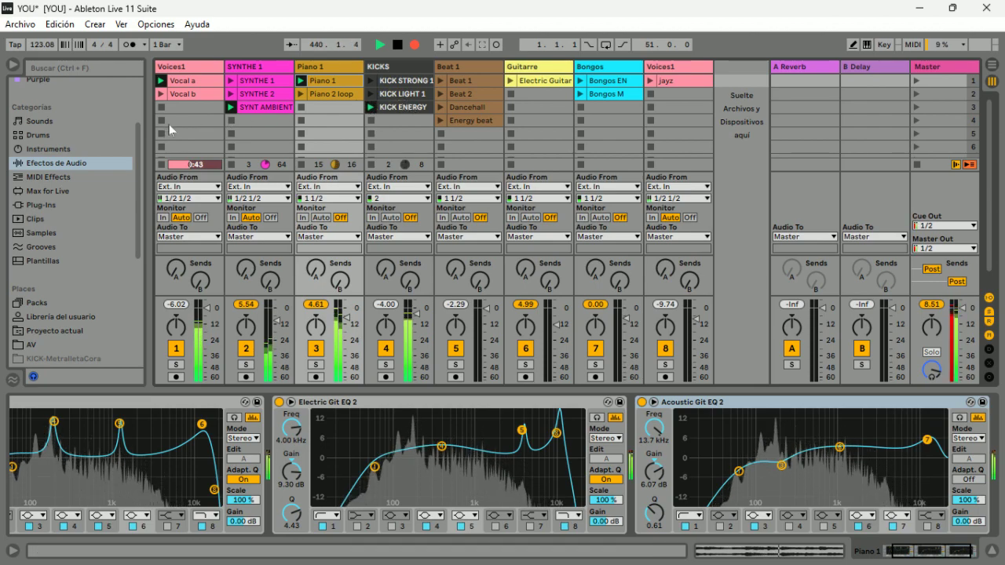
Step: Look through the FREESOUND sample folders, including the Bass samples, and narrow the browser again
{"action": "scroll", "coordinate": [76, 171], "scroll_direction": "down", "scroll_amount": 8}
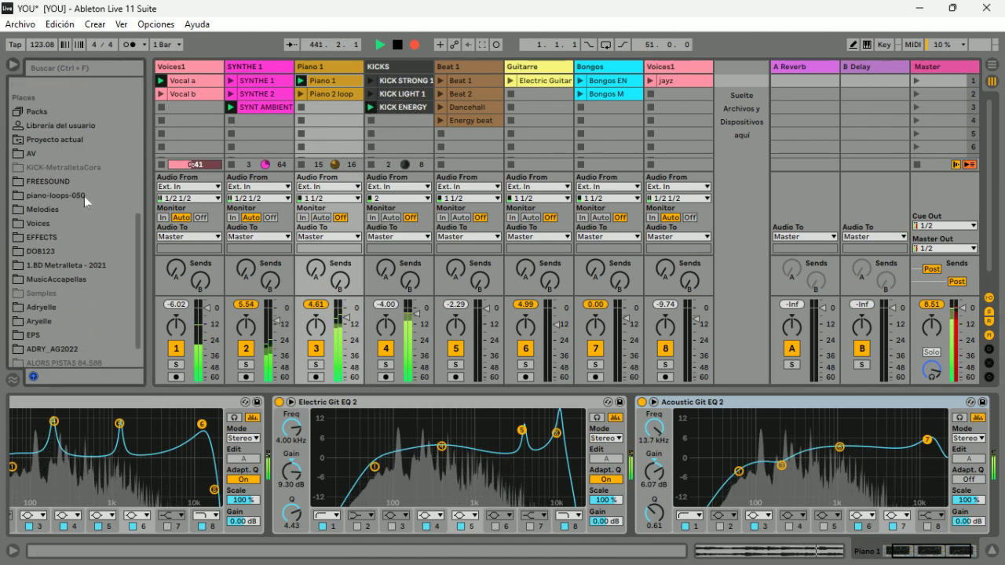
{"action": "left_click", "coordinate": [53, 182]}
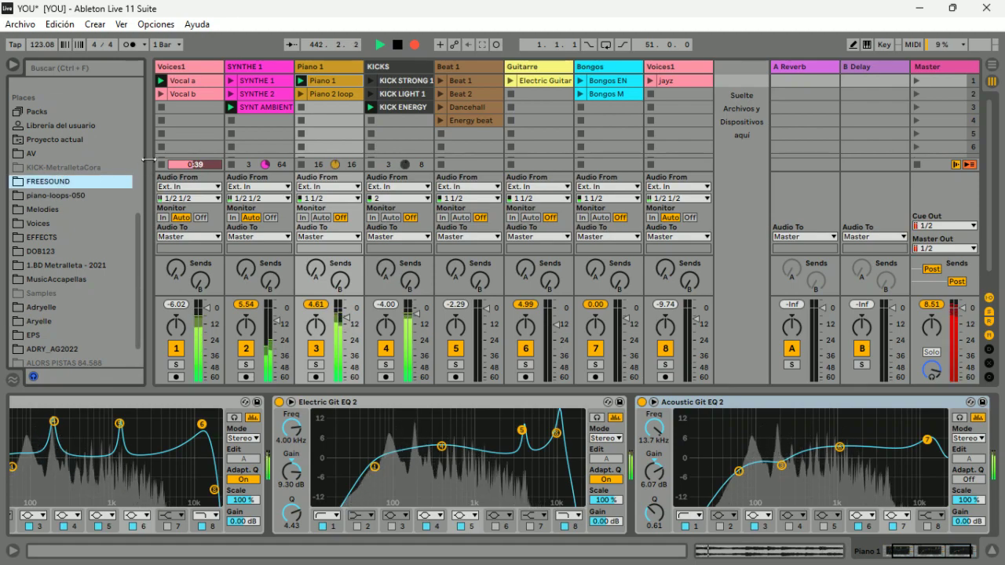
{"action": "left_click_drag", "start_coordinate": [143, 161], "coordinate": [322, 168]}
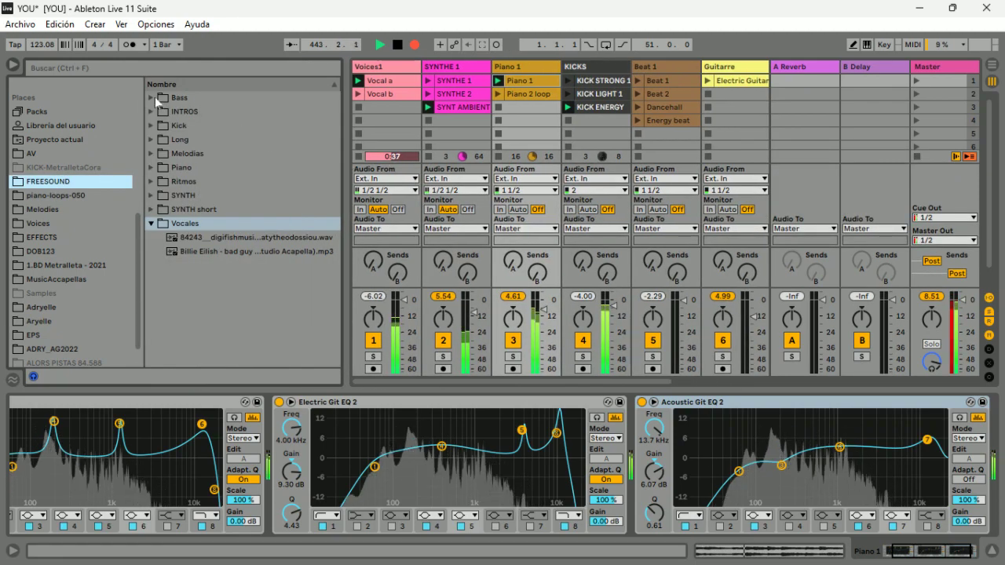
{"action": "left_click", "coordinate": [153, 98]}
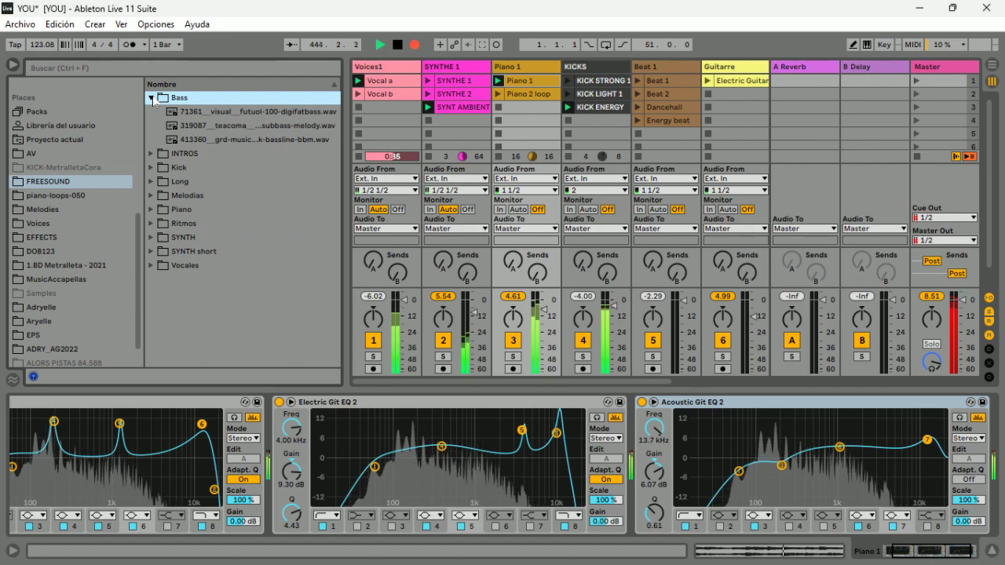
{"action": "left_click", "coordinate": [152, 98]}
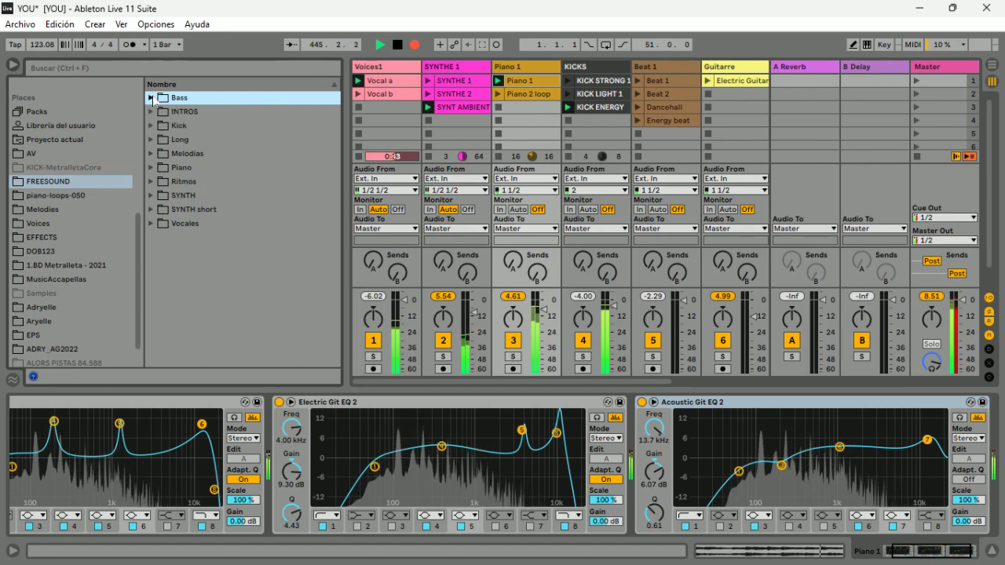
{"action": "scroll", "coordinate": [79, 172], "scroll_direction": "up", "scroll_amount": 5}
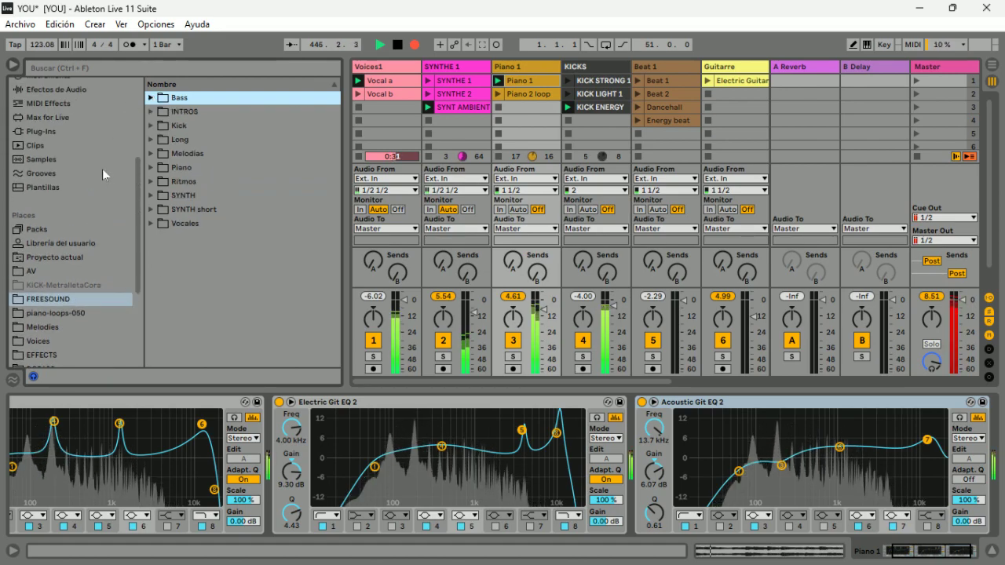
{"action": "scroll", "coordinate": [121, 166], "scroll_direction": "up", "scroll_amount": 2}
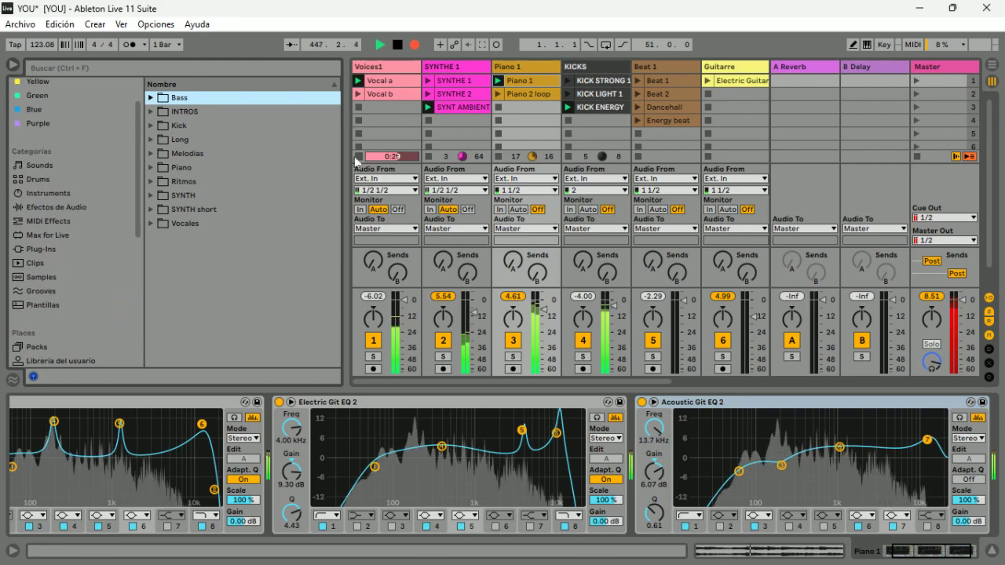
{"action": "left_click_drag", "start_coordinate": [342, 152], "coordinate": [86, 152]}
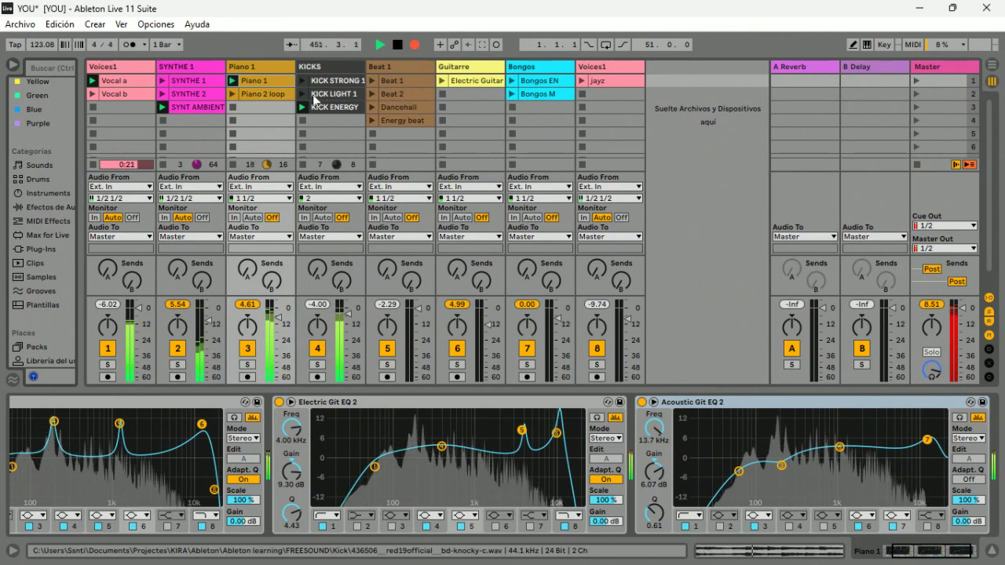
Step: Launch the SYNTHE 2 clip and switch the kick to KICK LIGHT 1
{"action": "left_click", "coordinate": [163, 95]}
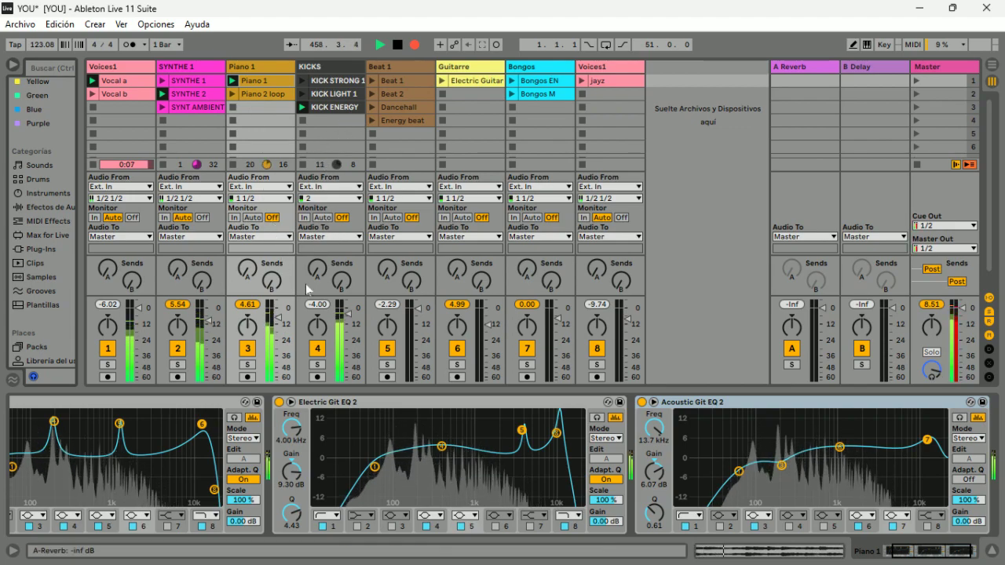
{"action": "left_click", "coordinate": [303, 92]}
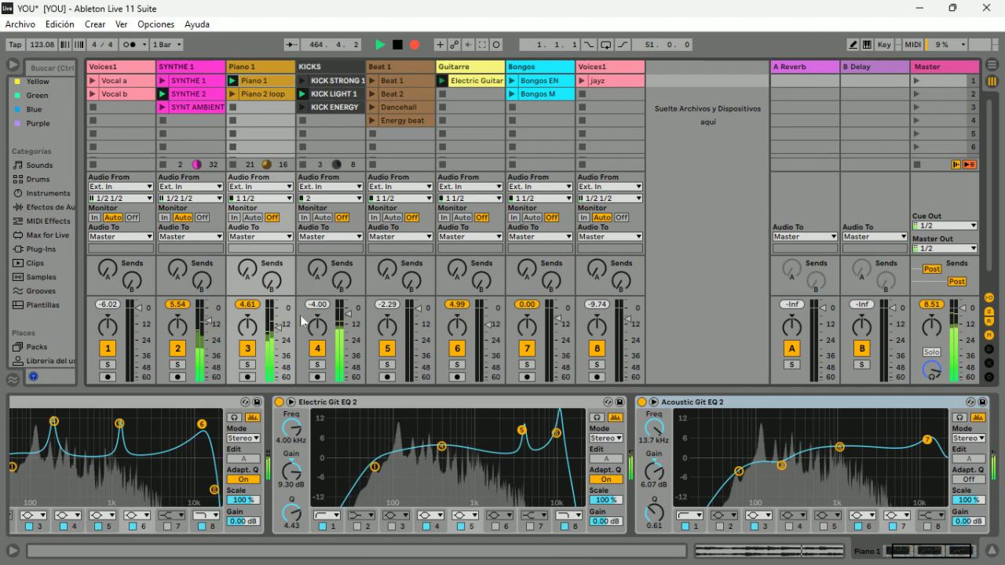
Step: Lower the Piano 1 track volume to -24.3 dB and launch the Vocal b clip
{"action": "left_click_drag", "start_coordinate": [283, 333], "coordinate": [283, 345]}
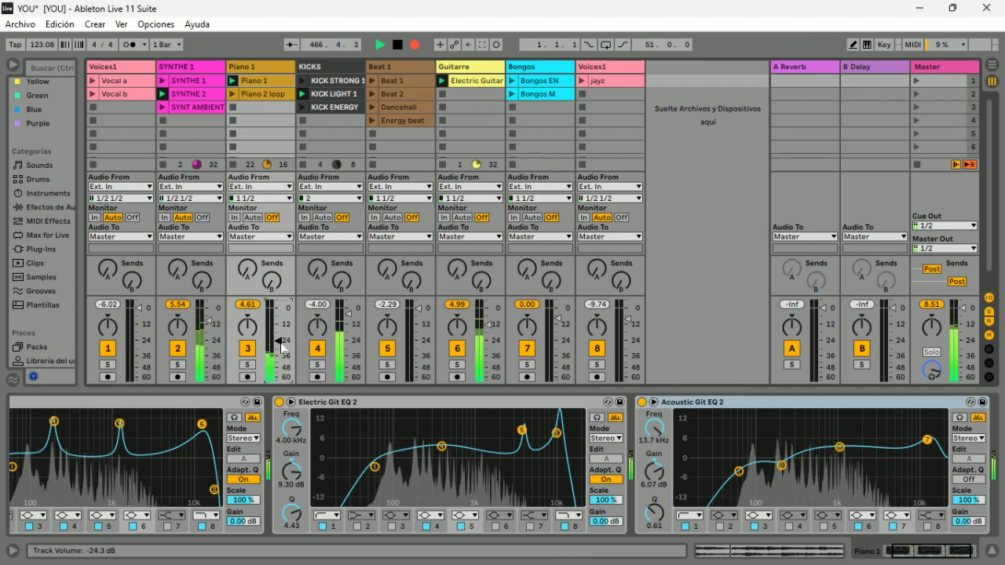
{"action": "left_click", "coordinate": [92, 94]}
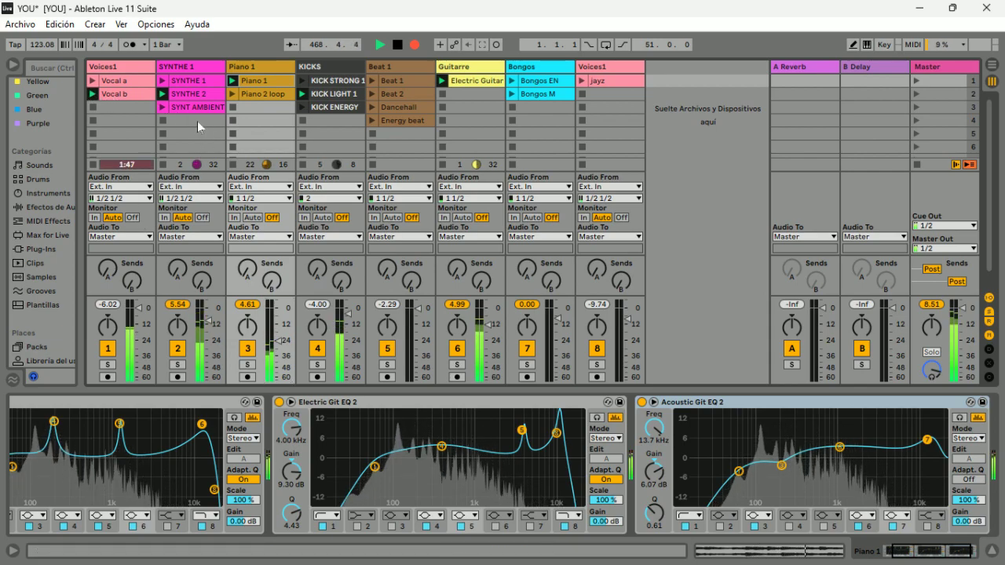
Step: Stop the SYNTHE 1, Piano 1 and KICKS tracks and launch the Bongos M clip
{"action": "left_click", "coordinate": [162, 120]}
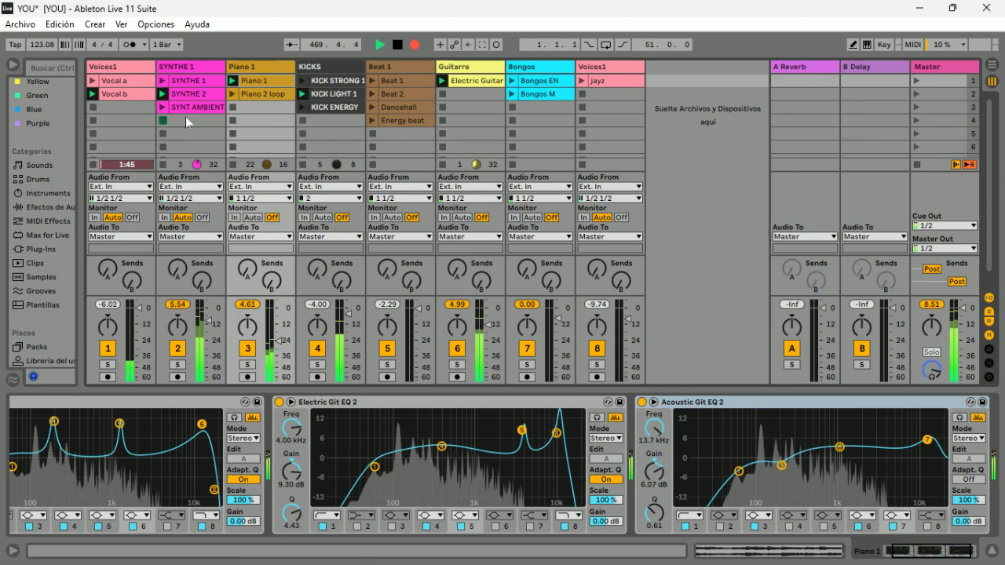
{"action": "left_click", "coordinate": [232, 107]}
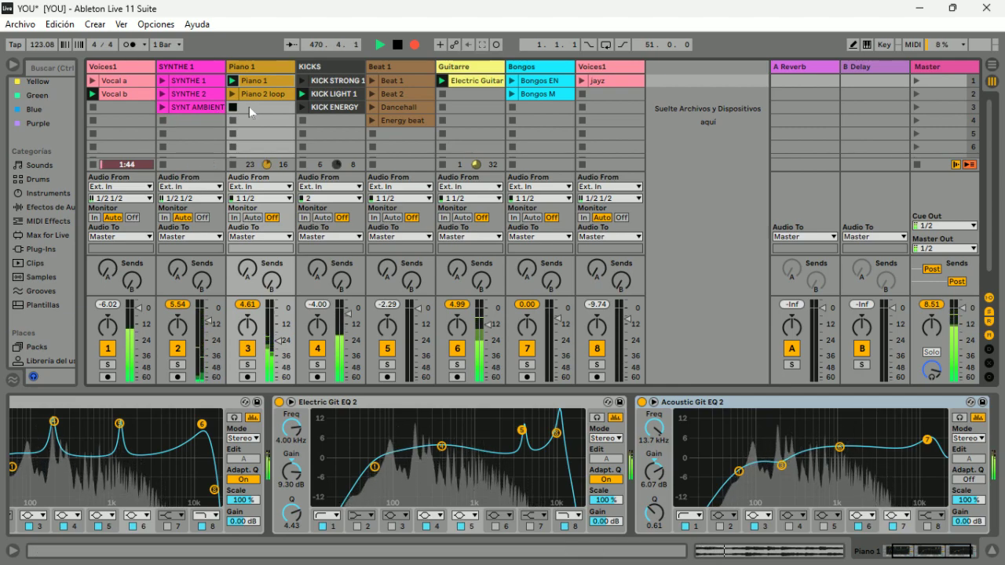
{"action": "left_click", "coordinate": [304, 122]}
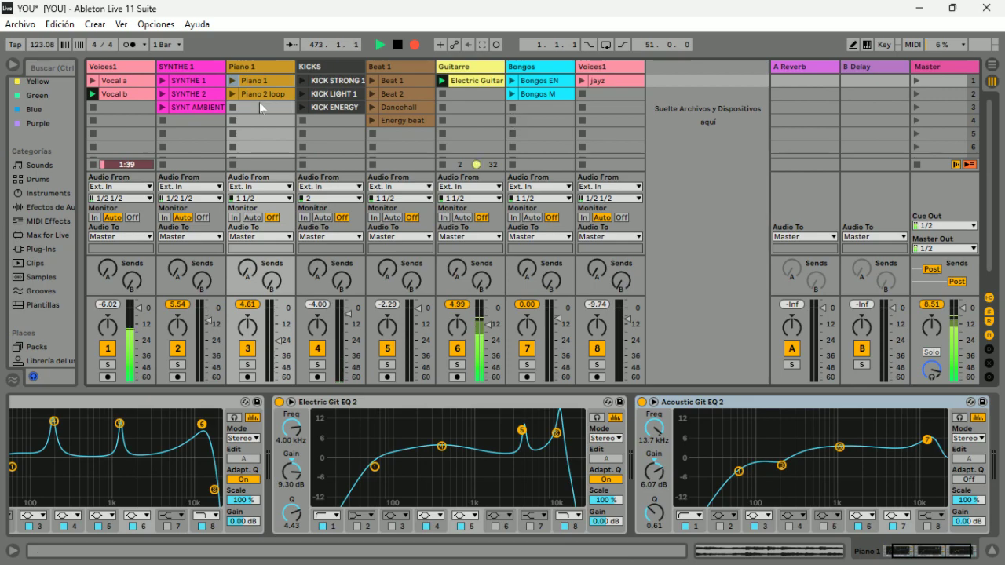
{"action": "left_click", "coordinate": [511, 93]}
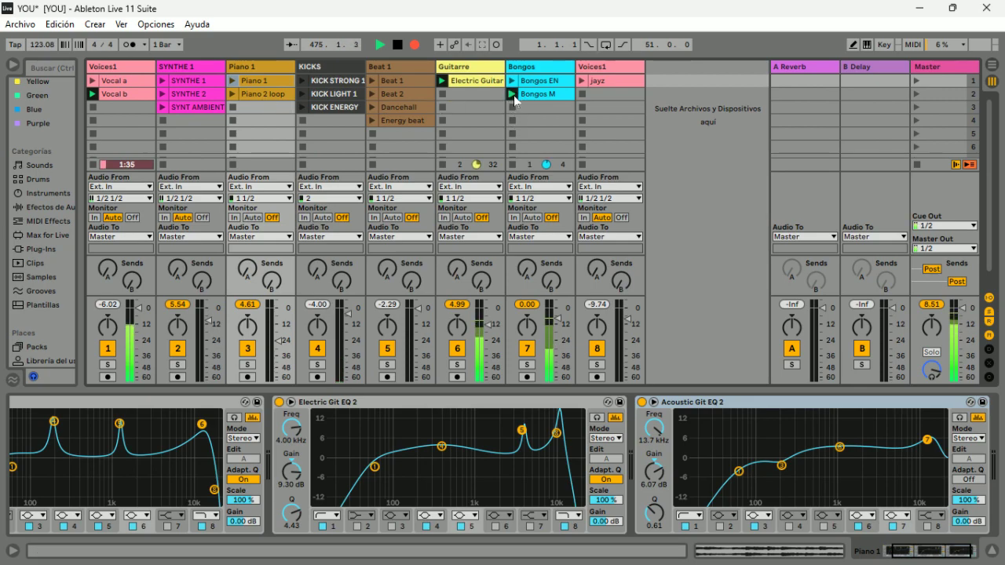
Step: Launch the jayz vocal clip and ride its track volume up to 4.4 dB, fading it down to silence at the end
{"action": "left_click", "coordinate": [582, 82]}
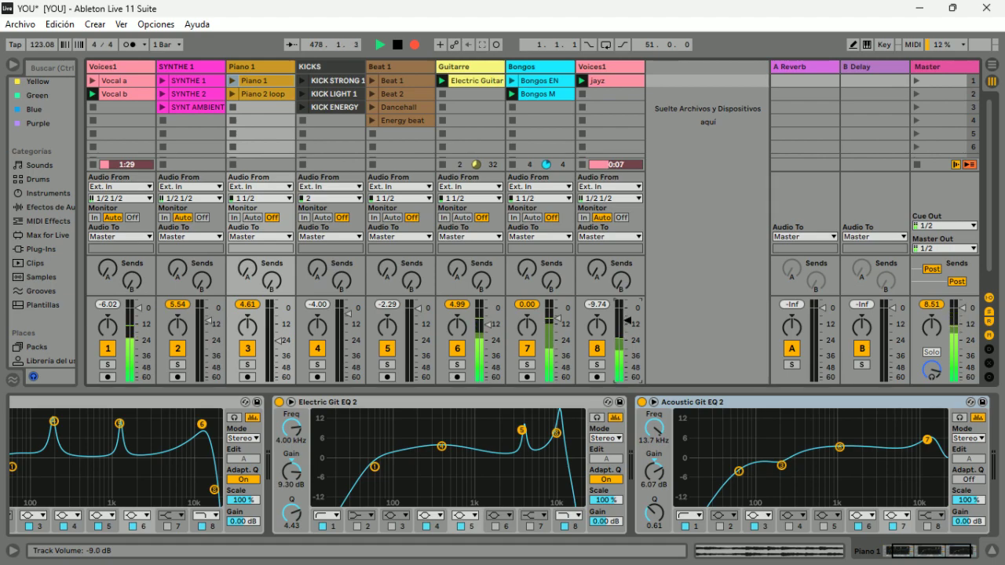
{"action": "left_click_drag", "start_coordinate": [627, 322], "coordinate": [627, 302]}
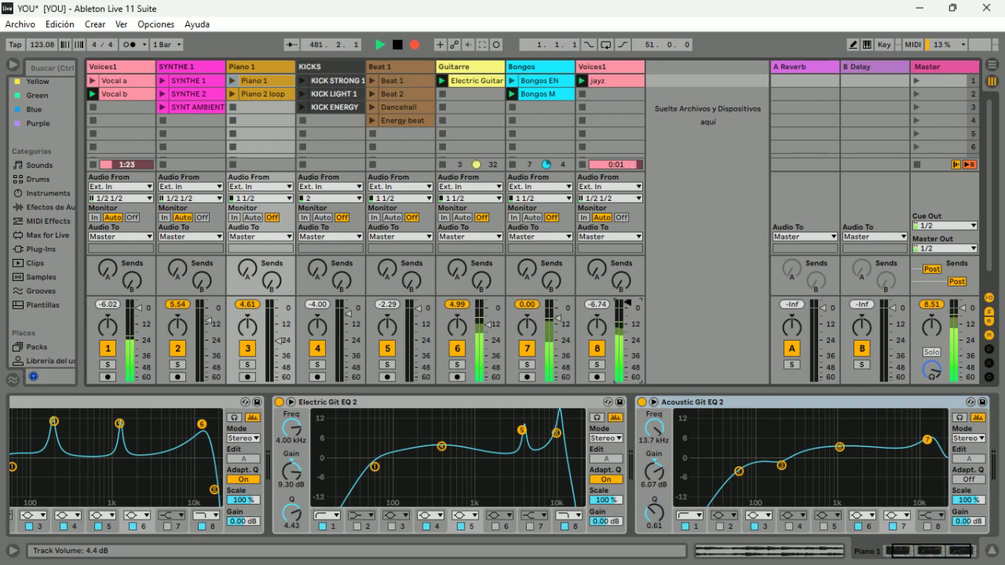
{"action": "left_click_drag", "start_coordinate": [628, 302], "coordinate": [626, 379]}
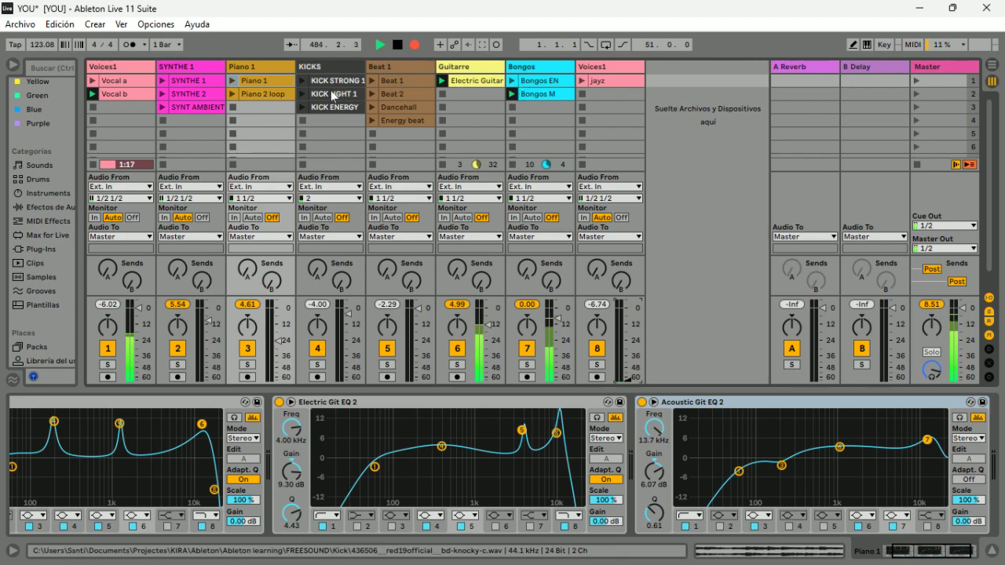
Step: Launch the KICK LIGHT 1, SYNTHE 2 and Vocal a clips, and switch the kick to KICK ENERGY
{"action": "left_click", "coordinate": [303, 93]}
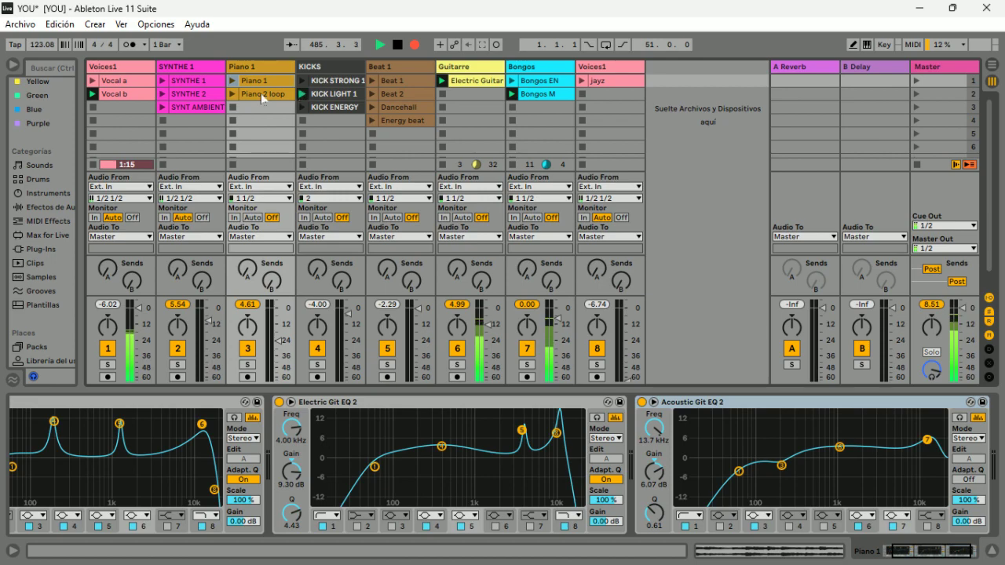
{"action": "left_click", "coordinate": [165, 94]}
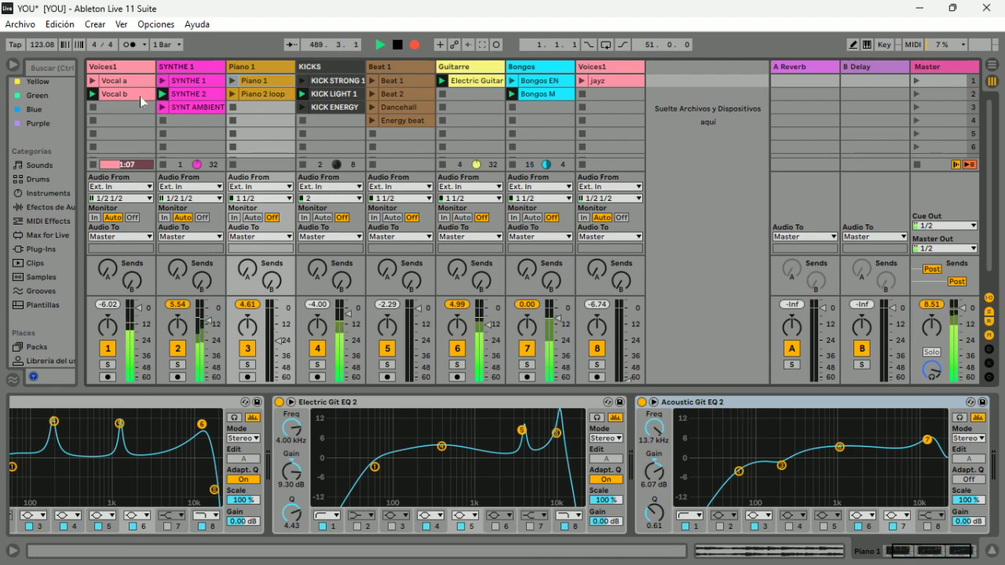
{"action": "left_click", "coordinate": [93, 81]}
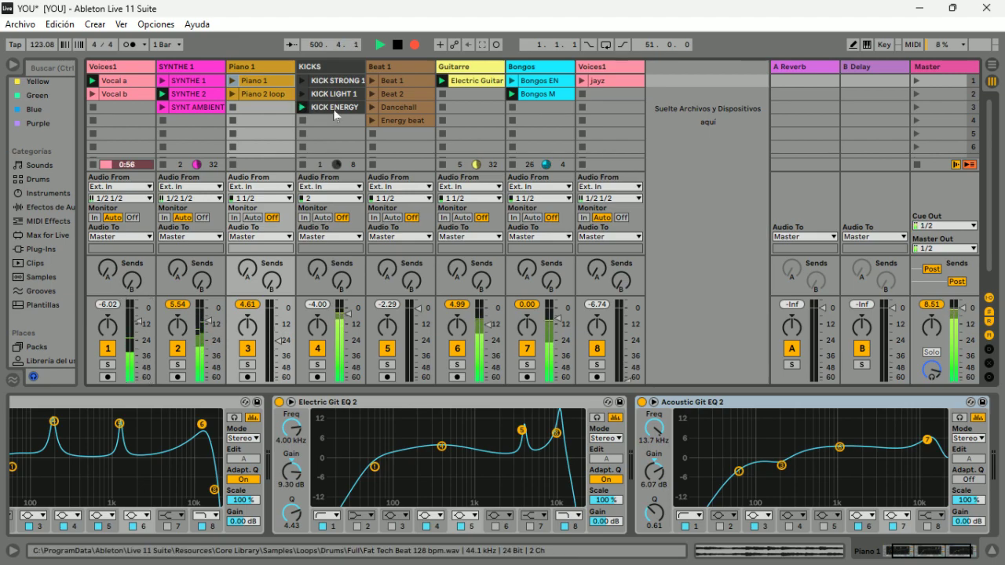
Step: Launch the Energy beat clip, stop the Vocal a track and switch the synth to the SYNT AMBIENT clip
{"action": "left_click", "coordinate": [364, 93]}
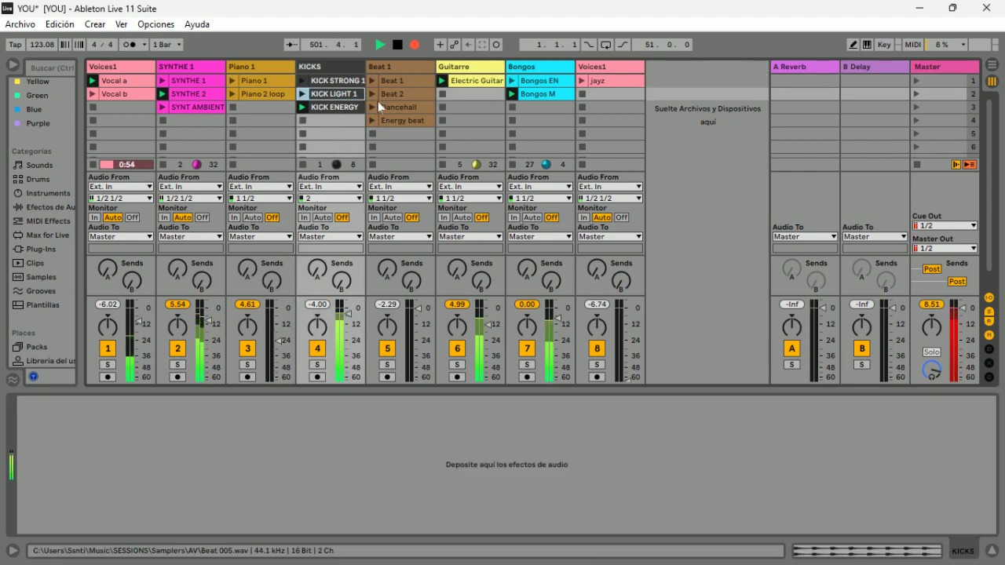
{"action": "left_click", "coordinate": [374, 121]}
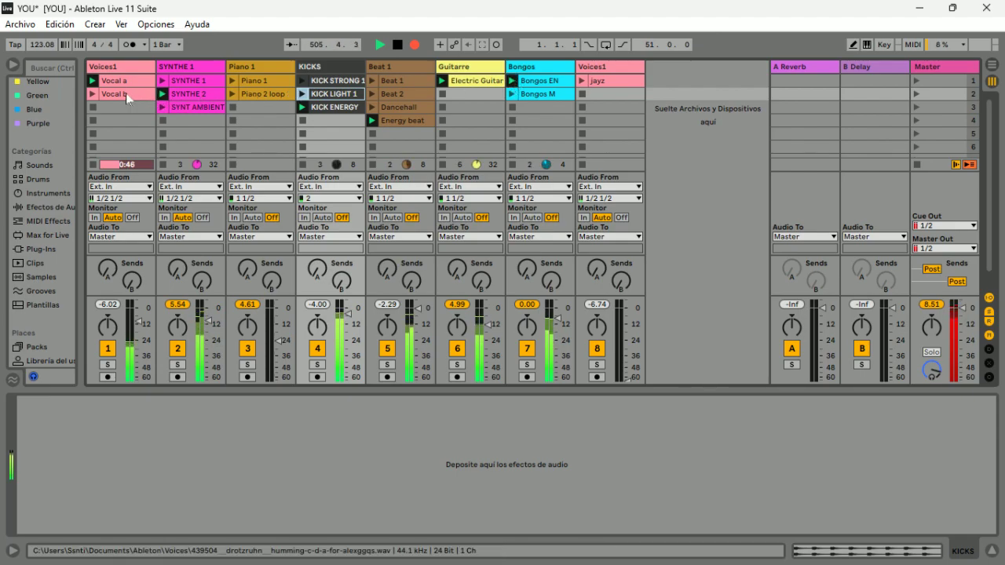
{"action": "left_click", "coordinate": [92, 146]}
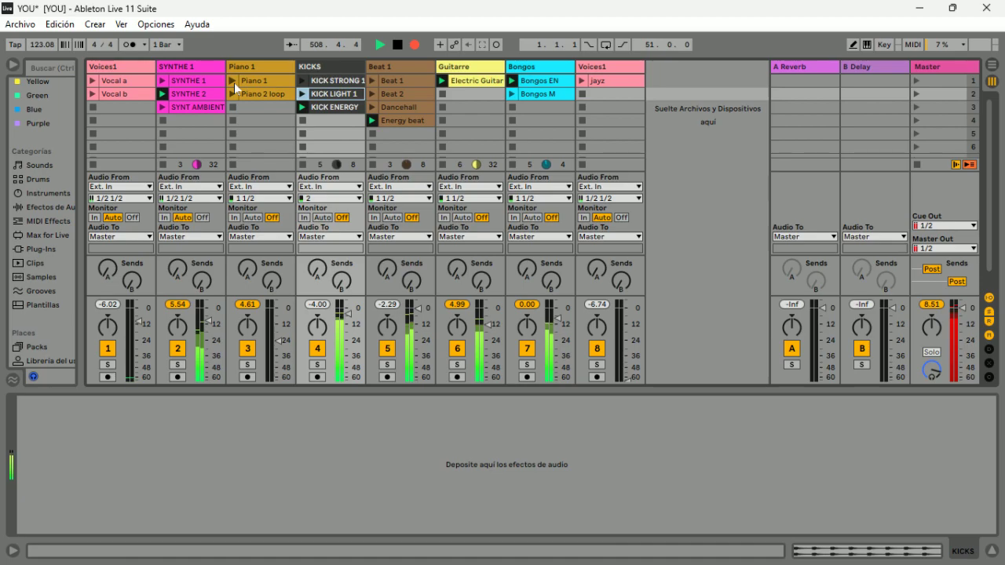
{"action": "left_click", "coordinate": [165, 107]}
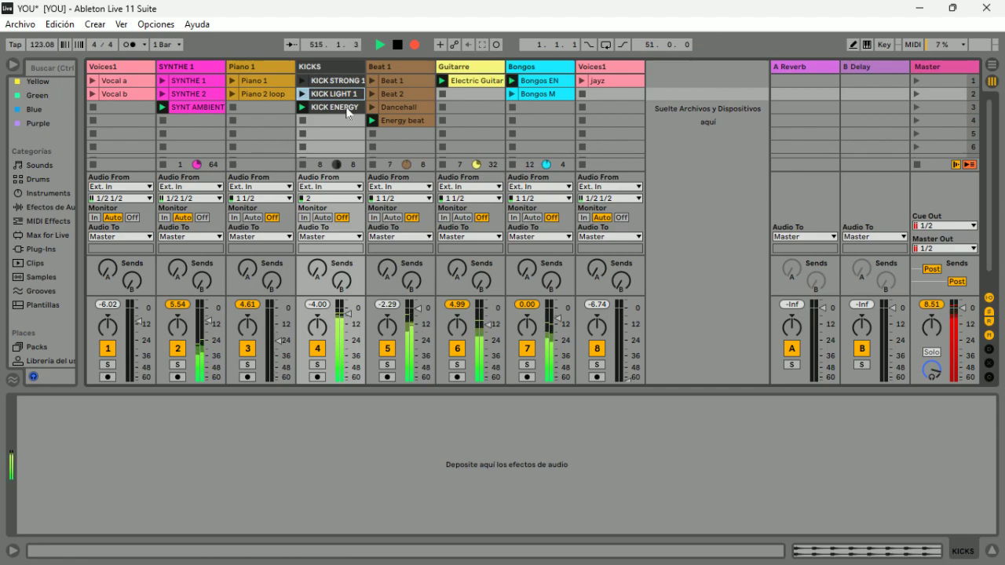
Step: Stop the SYNTHE 1, KICKS, Bongos and Beat 1 tracks, leaving only the electric guitar playing
{"action": "left_click", "coordinate": [163, 120]}
{"action": "left_click", "coordinate": [301, 121]}
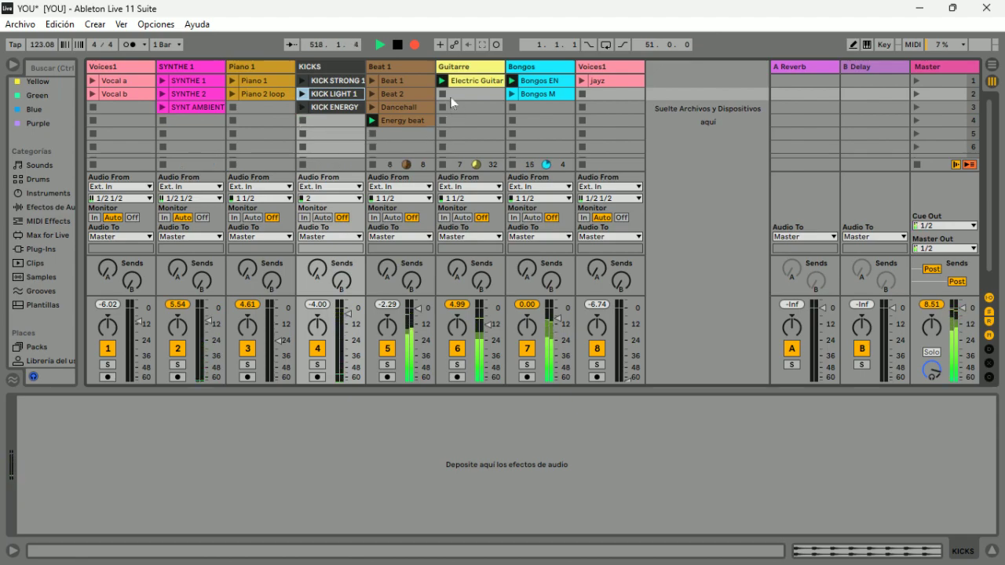
{"action": "left_click", "coordinate": [513, 108]}
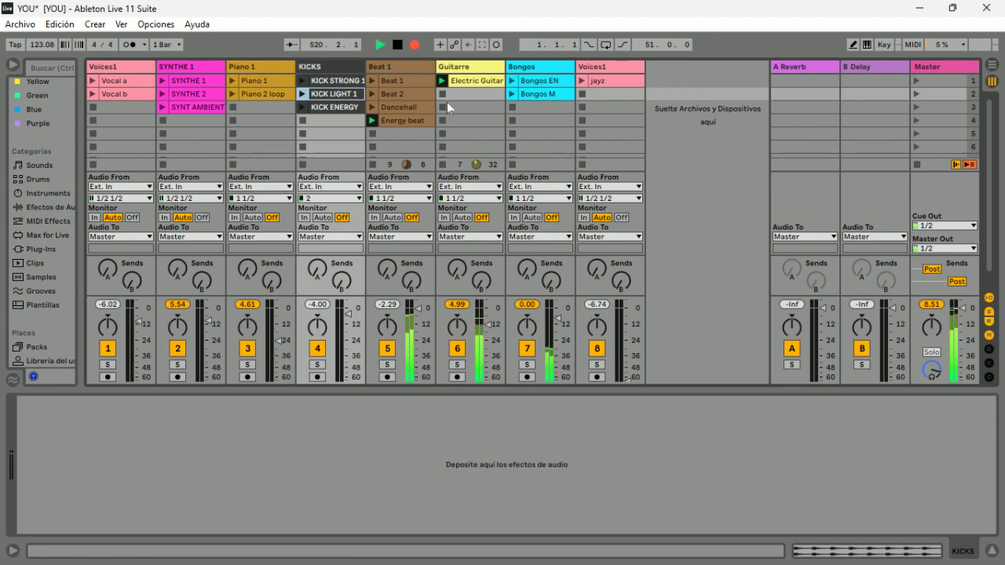
{"action": "left_click", "coordinate": [370, 134]}
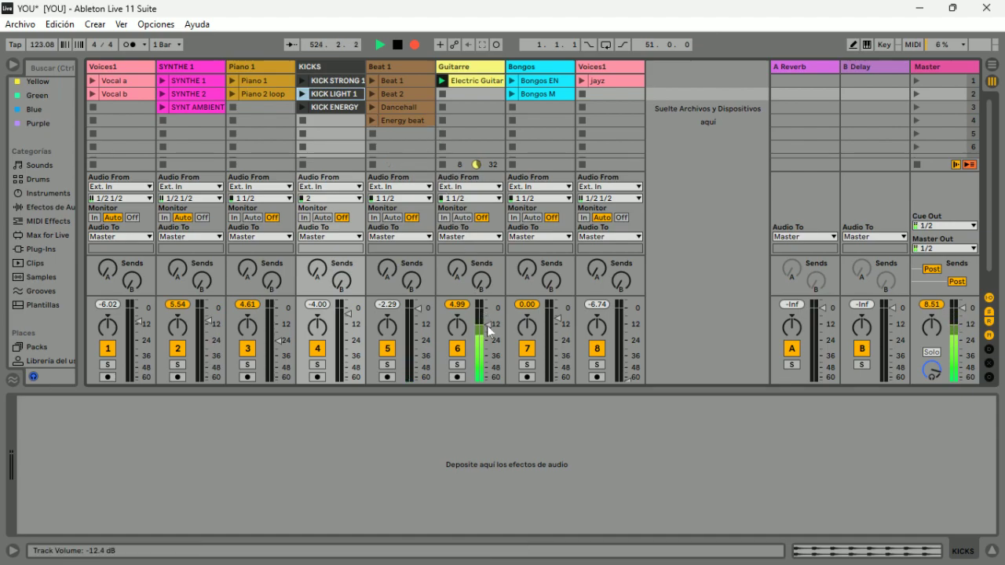
Step: Fade out the Guitarre track volume and end the arrangement recording and playback
{"action": "left_click_drag", "start_coordinate": [488, 325], "coordinate": [487, 358]}
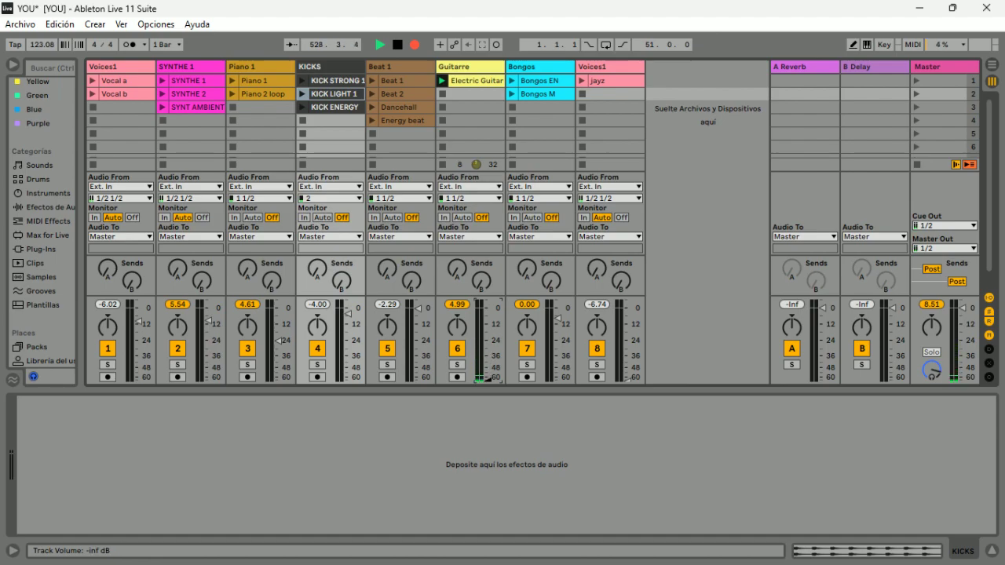
{"action": "left_click", "coordinate": [415, 45]}
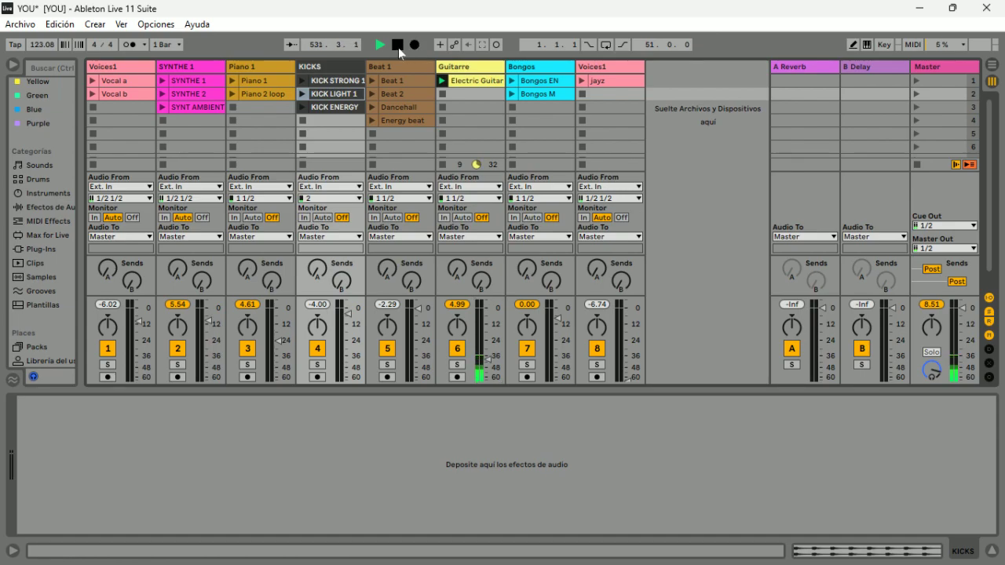
{"action": "left_click", "coordinate": [398, 46]}
Step: Show the recorded song in the Arrangement View, switch all tracks back to arrangement playback and fit its full length in view
{"action": "left_click", "coordinate": [993, 66]}
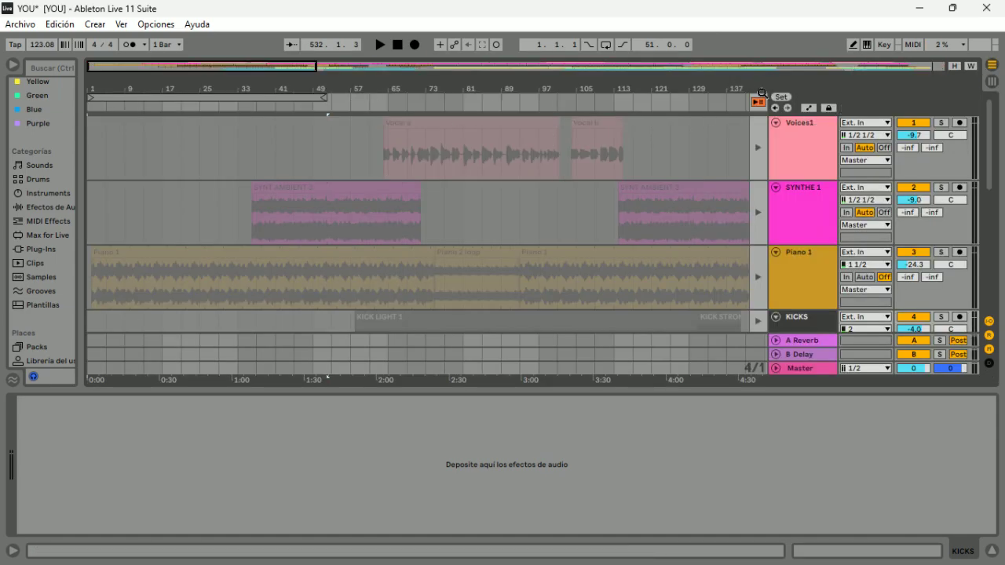
{"action": "left_click", "coordinate": [758, 102]}
{"action": "key", "text": "w"}
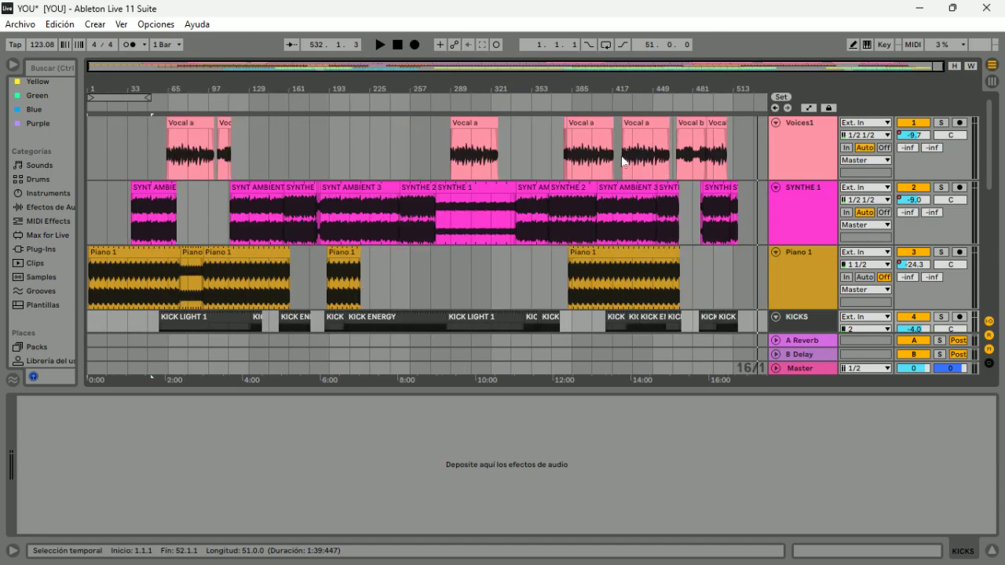
Step: Return to the song start and extend the arrangement loop to a length of 512 bars
{"action": "left_click", "coordinate": [398, 46]}
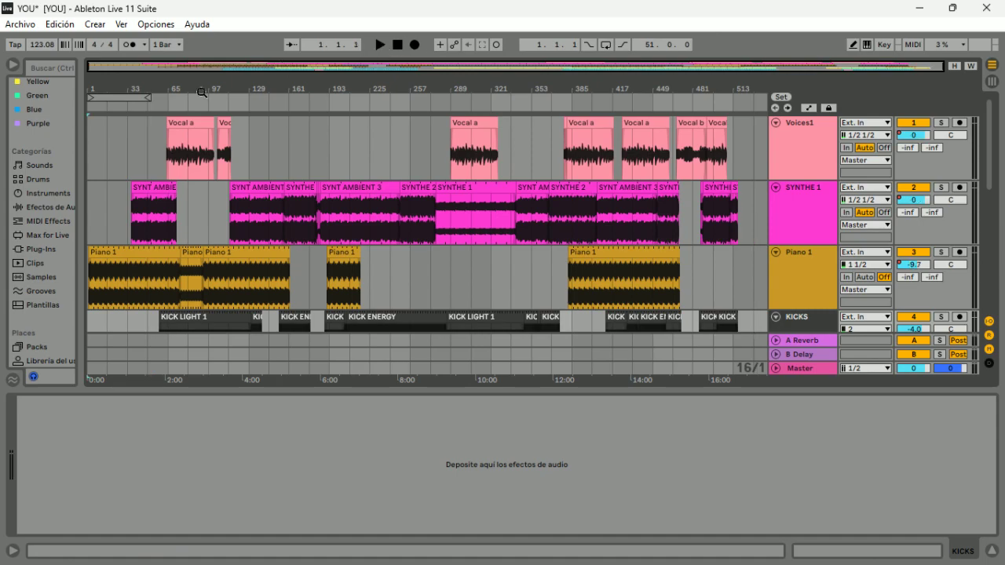
{"action": "left_click_drag", "start_coordinate": [149, 99], "coordinate": [754, 106]}
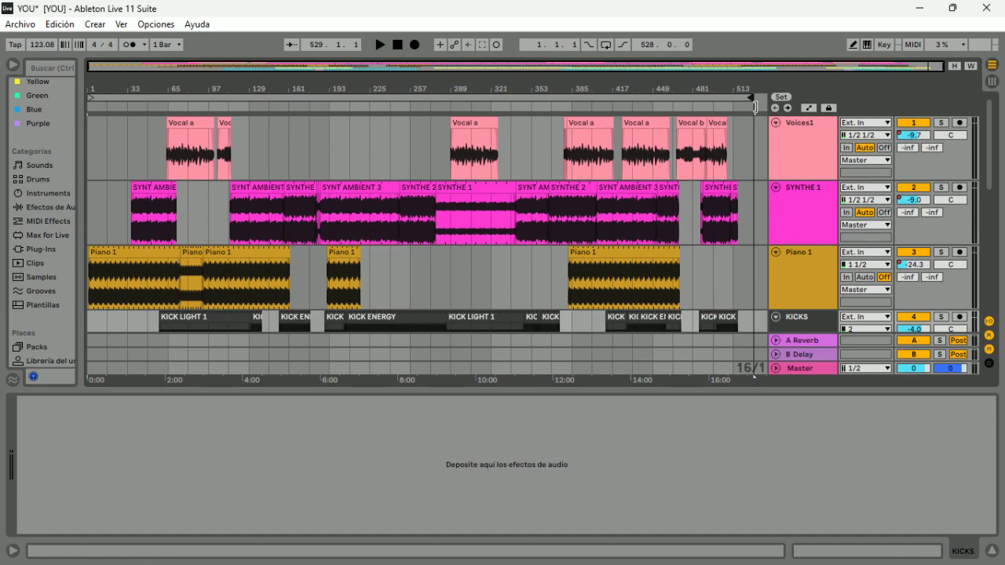
{"action": "left_click_drag", "start_coordinate": [738, 107], "coordinate": [737, 107]}
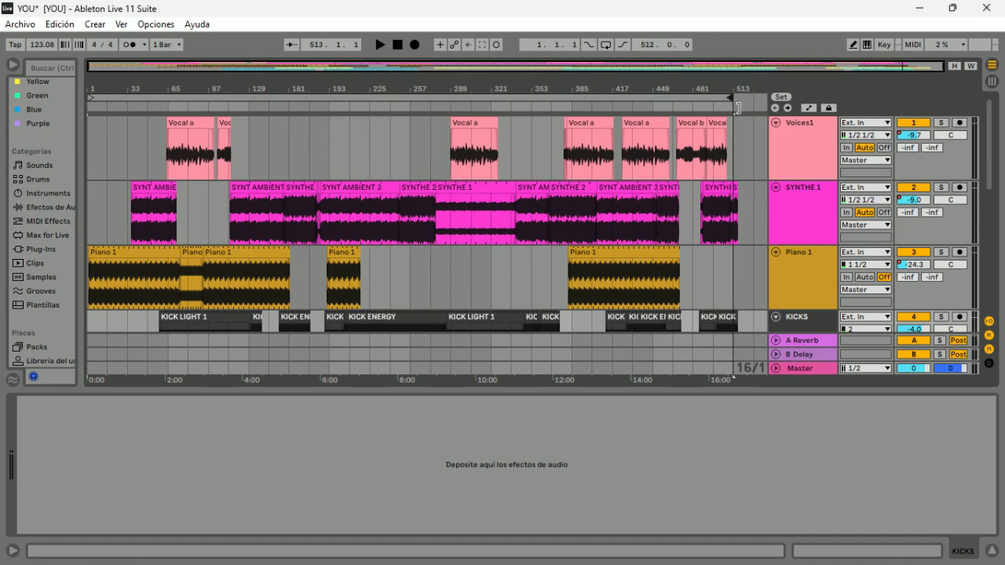
Step: Move the last SYNTHE 2 clip on the SYNTHE 1 track earlier so it starts at bar 481
{"action": "left_click", "coordinate": [723, 199]}
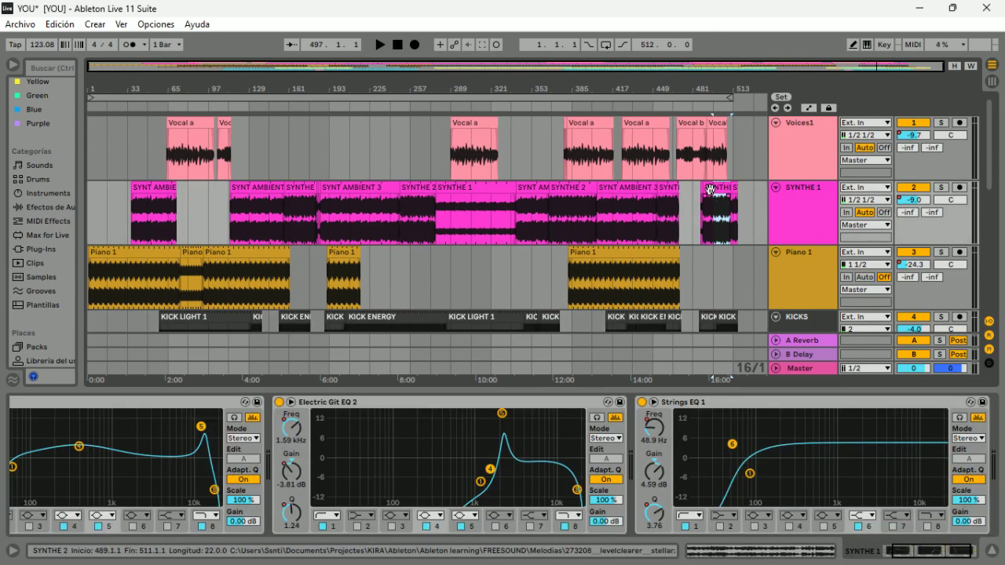
{"action": "left_click", "coordinate": [751, 202]}
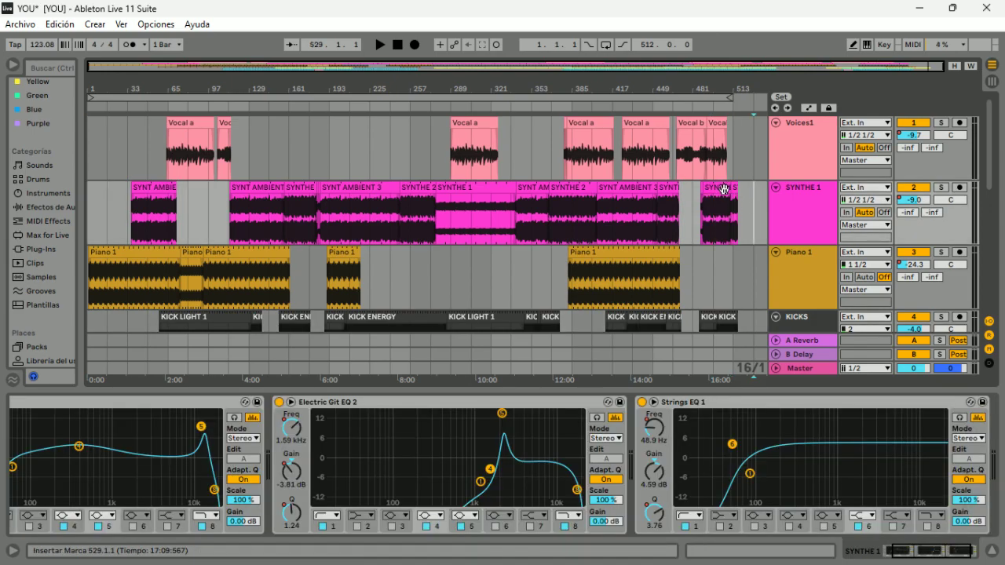
{"action": "mouse_move", "coordinate": [724, 186]}
{"action": "left_mouse_down"}
{"action": "mouse_move", "coordinate": [707, 197]}
{"action": "mouse_move", "coordinate": [716, 198]}
{"action": "left_mouse_up"}
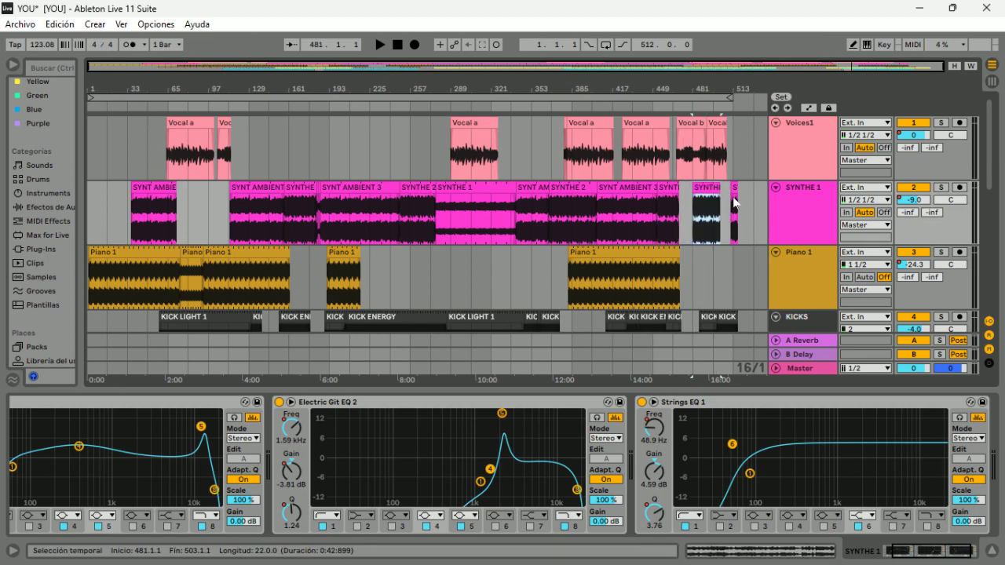
Step: Delete the short SYNT AMBIENT 3 clip at the end of the SYNTHE 1 track
{"action": "left_click", "coordinate": [734, 202]}
{"action": "left_click", "coordinate": [735, 202]}
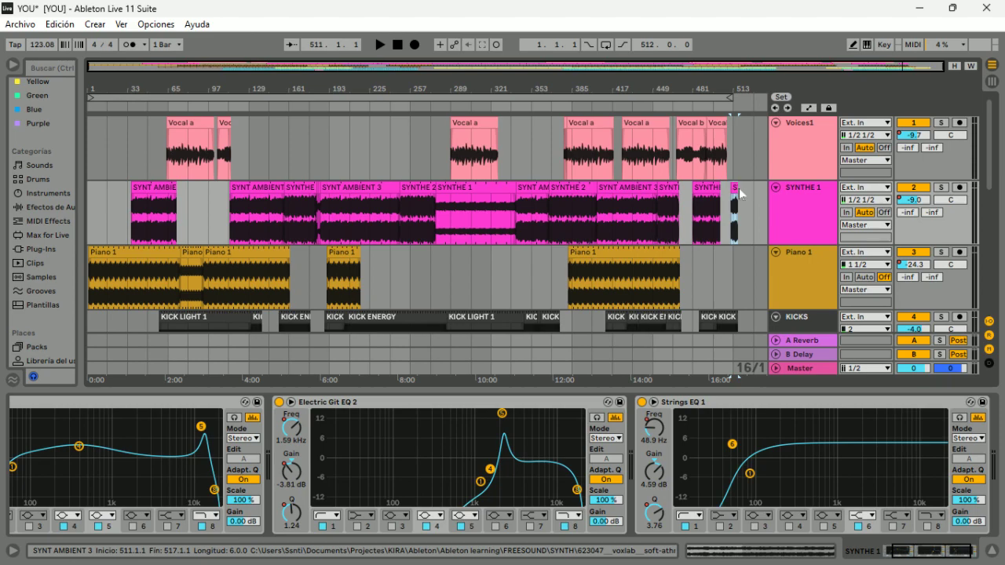
{"action": "key", "text": "Delete"}
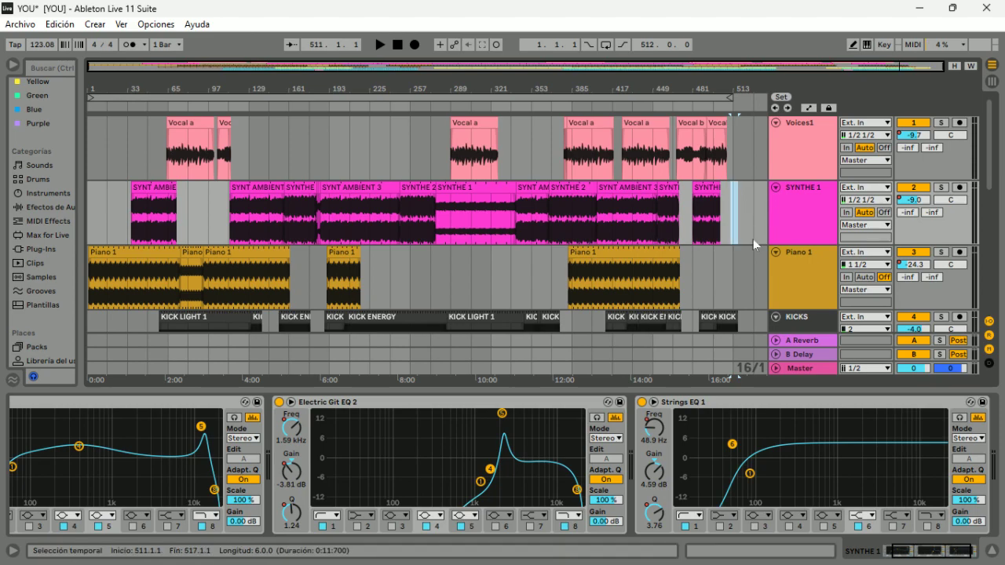
Step: Delete the last two clips of the KICKS track, from bar 486 to 517, and return to the song start
{"action": "left_click", "coordinate": [722, 316]}
{"action": "key", "text": "Delete"}
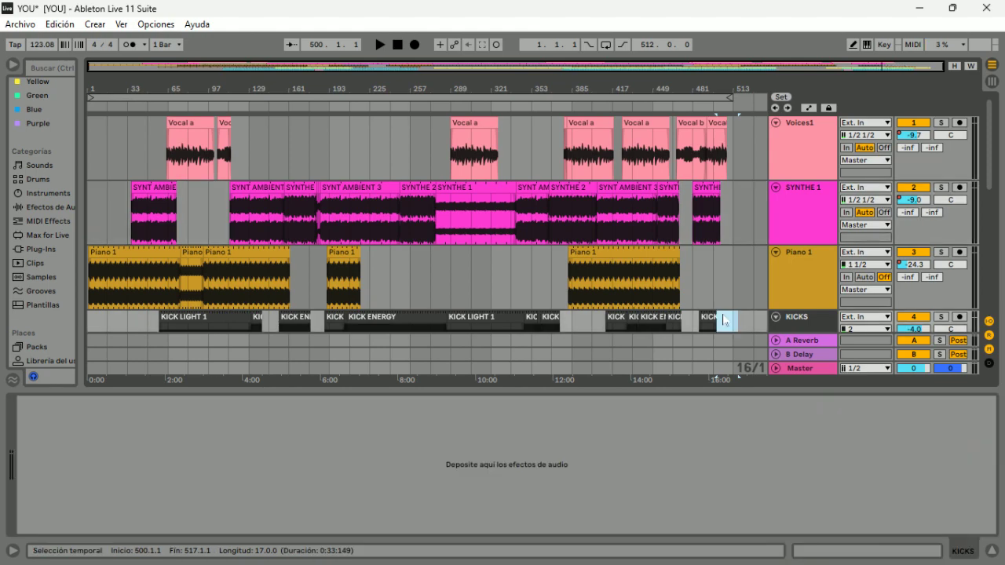
{"action": "left_click", "coordinate": [710, 318]}
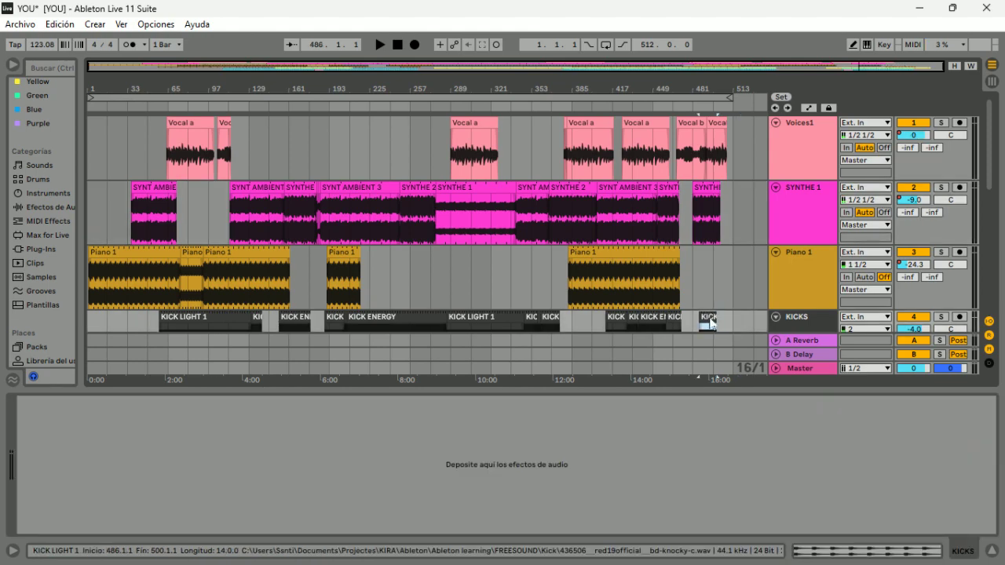
{"action": "key", "text": "Delete"}
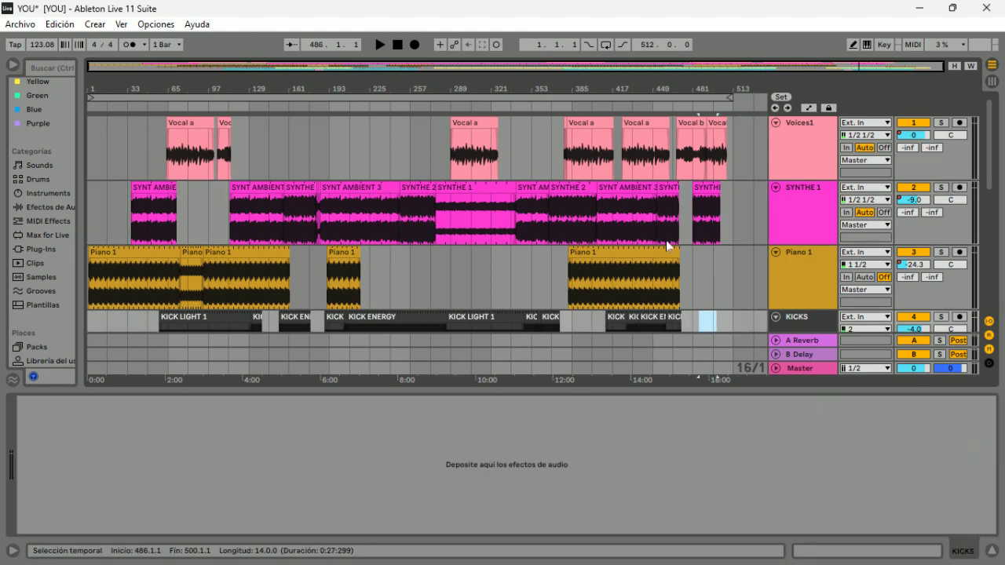
{"action": "left_click", "coordinate": [397, 45]}
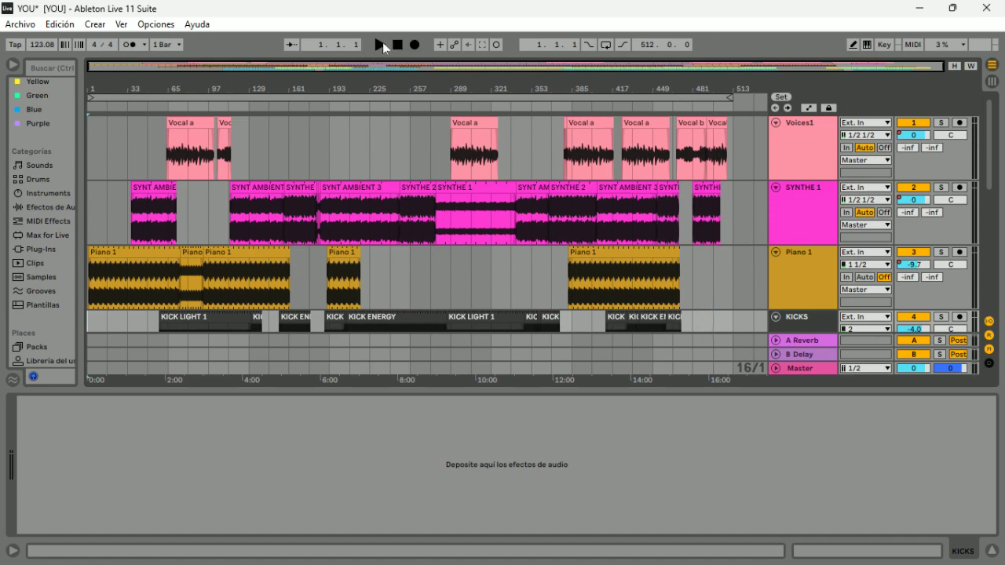
Step: Switch to Twitch Studio, unmute the main microphone to address the stream, and mute it again
{"action": "mouse_move", "coordinate": [503, 563]}
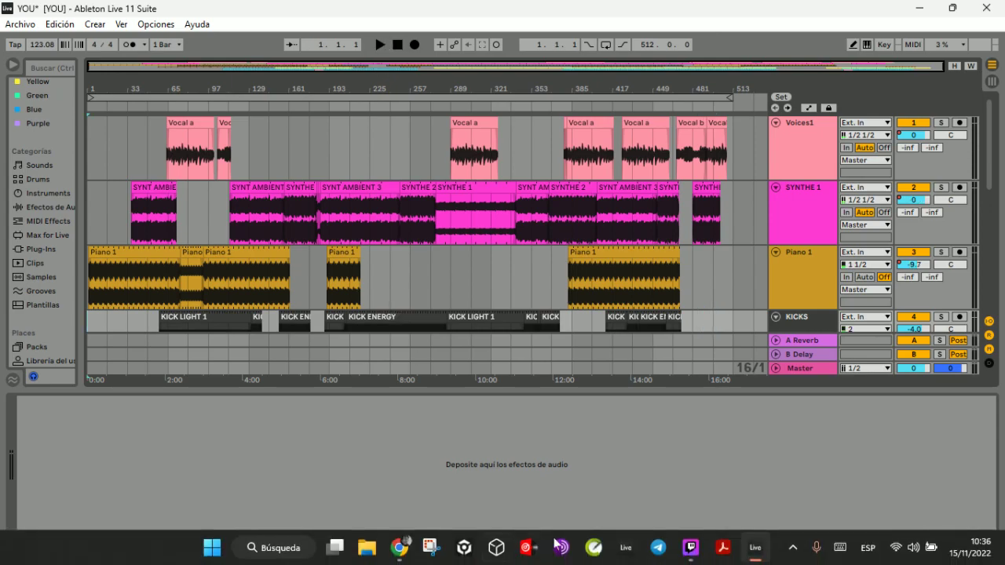
{"action": "left_click", "coordinate": [692, 547]}
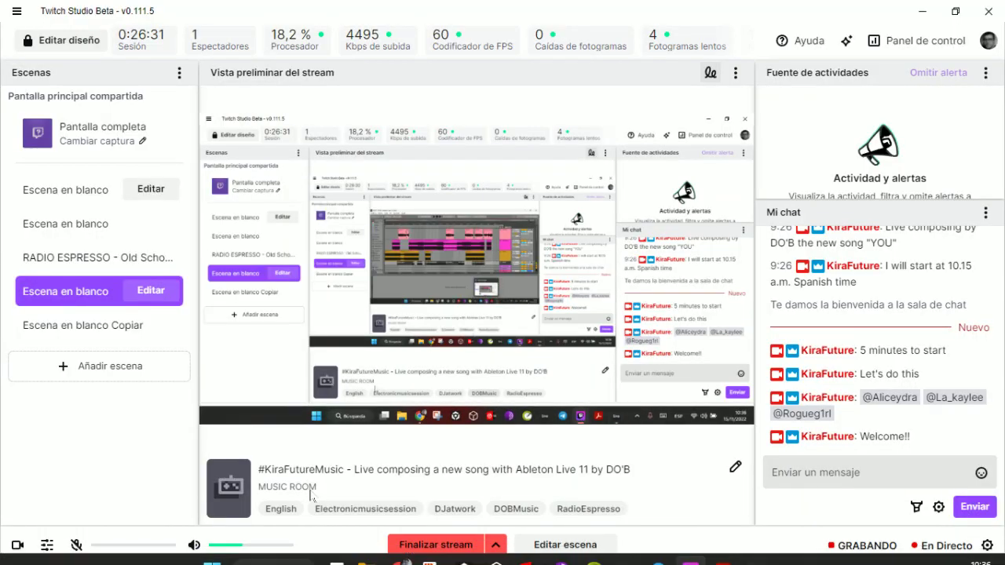
{"action": "left_click", "coordinate": [84, 547]}
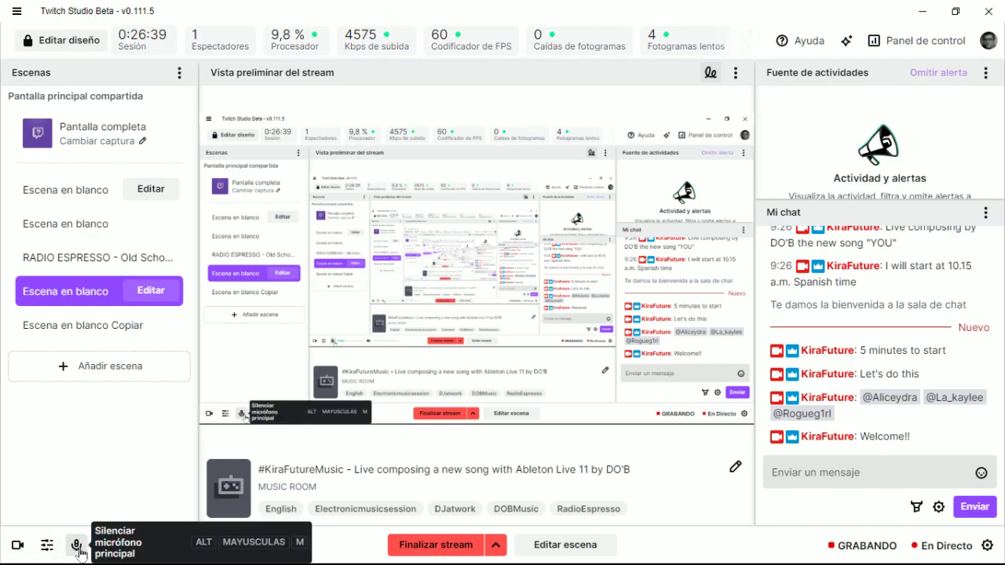
{"action": "left_click", "coordinate": [79, 549]}
{"action": "mouse_move", "coordinate": [677, 556]}
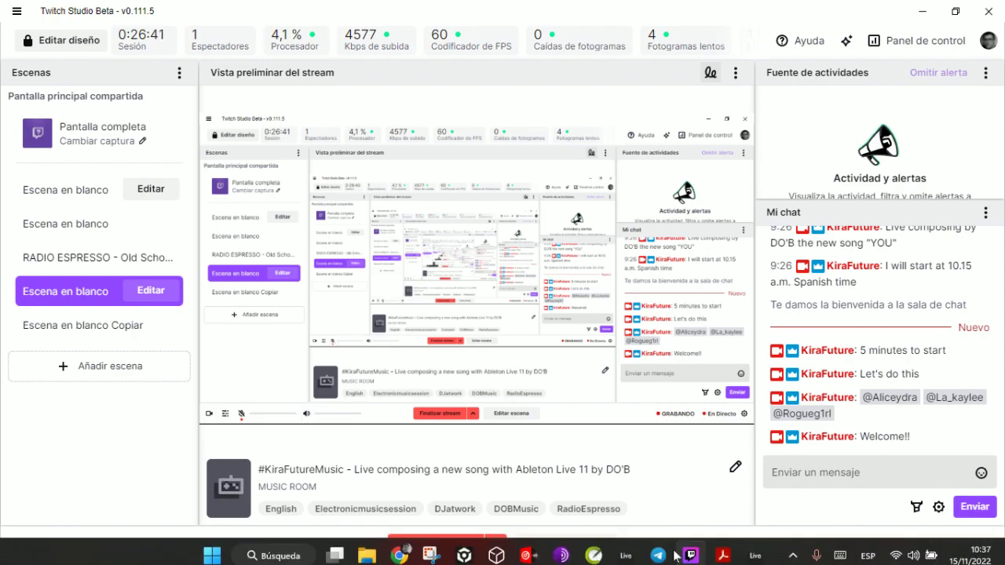
Step: Switch back to Ableton Live and shrink the device area to reveal the KICKS, Beat 1 and Guitarre tracks in the arrangement
{"action": "left_click", "coordinate": [755, 548]}
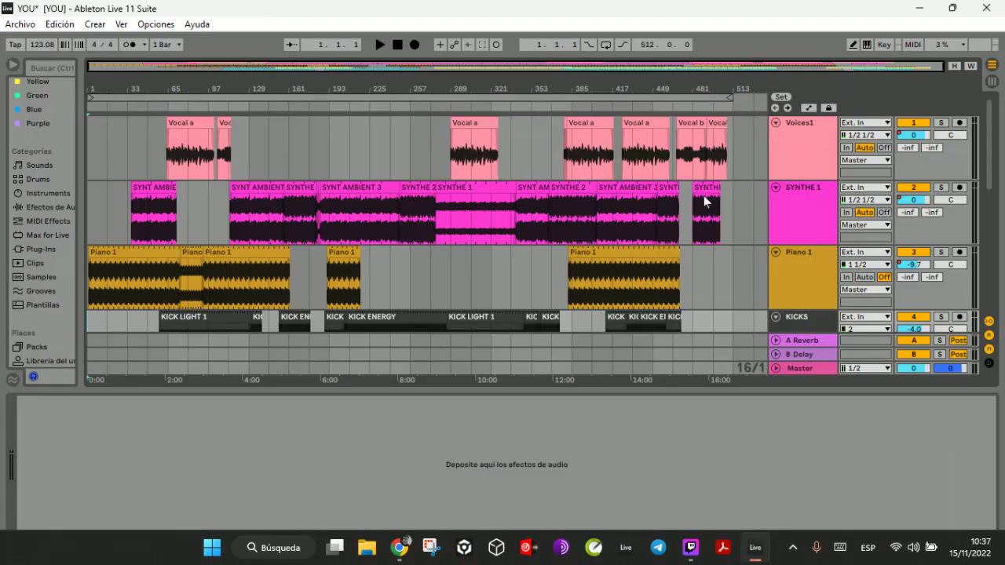
{"action": "left_click_drag", "start_coordinate": [504, 390], "coordinate": [496, 540]}
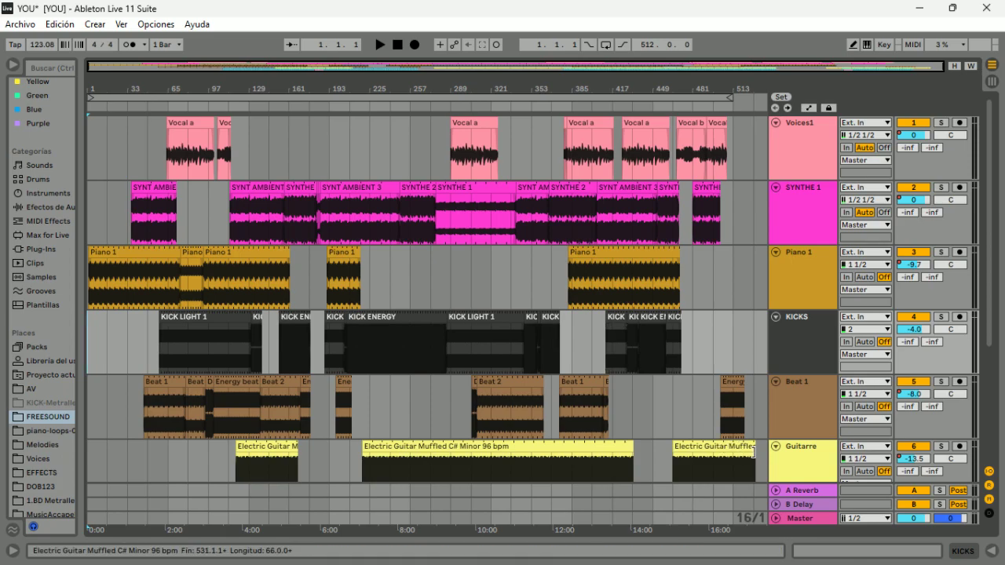
Step: Move the last guitar clip to start at bar 449 and the last Energy beat clip to start at bar 497
{"action": "left_click_drag", "start_coordinate": [728, 446], "coordinate": [702, 445]}
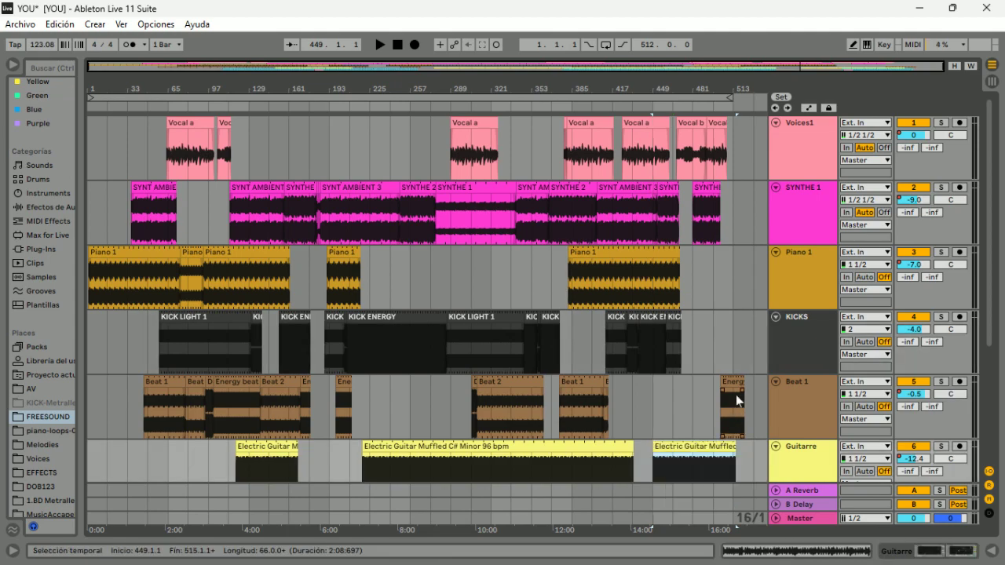
{"action": "left_click_drag", "start_coordinate": [732, 379], "coordinate": [725, 379]}
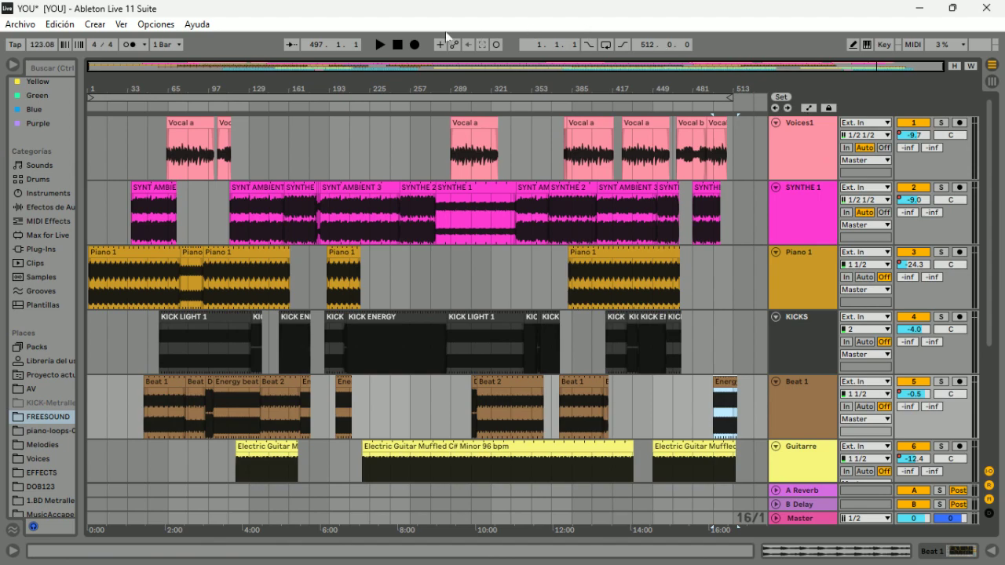
Step: Restart playback from the beginning of the song and save the Live Set
{"action": "left_click", "coordinate": [381, 44]}
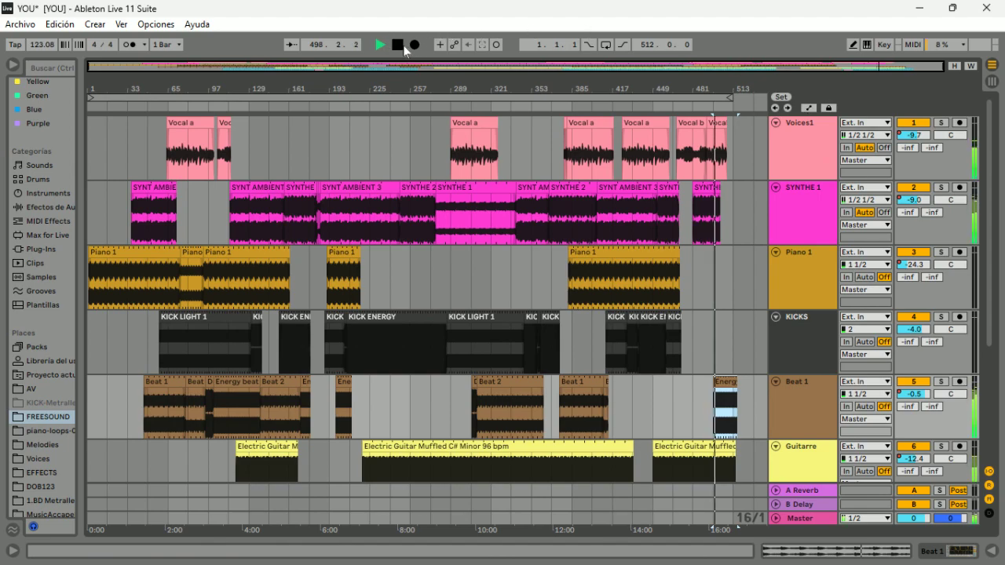
{"action": "double_click", "coordinate": [400, 45]}
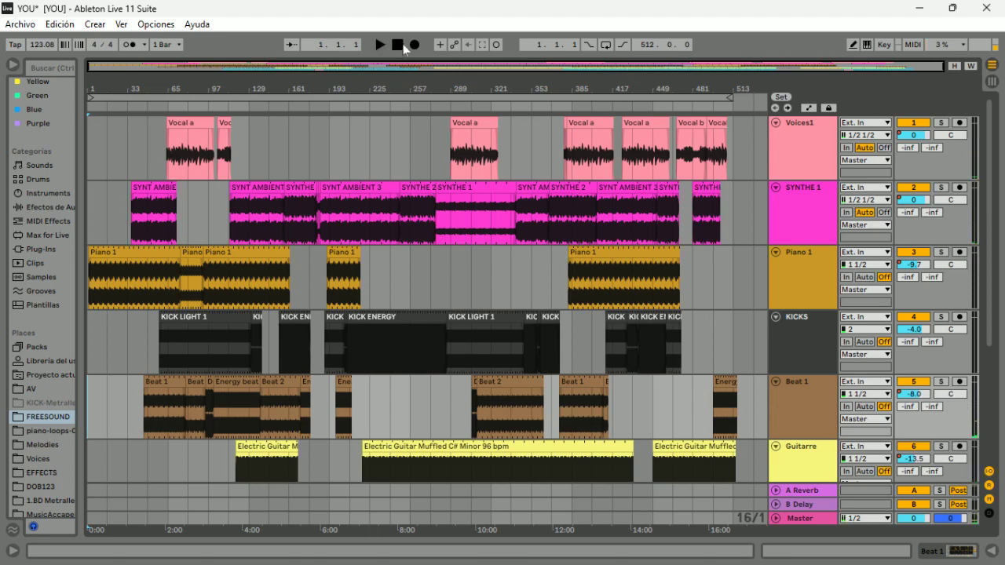
{"action": "left_click", "coordinate": [379, 45]}
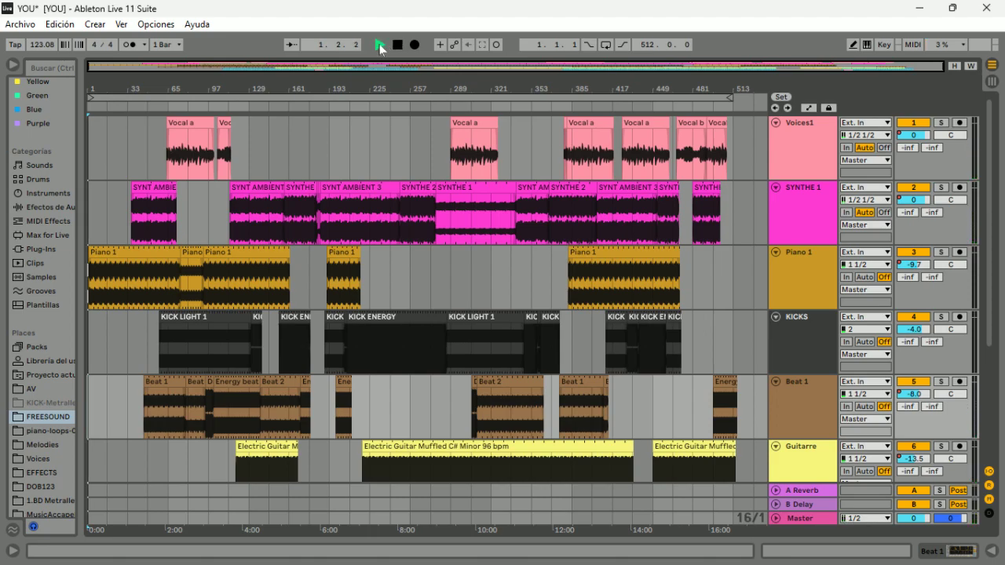
{"action": "left_click", "coordinate": [20, 24]}
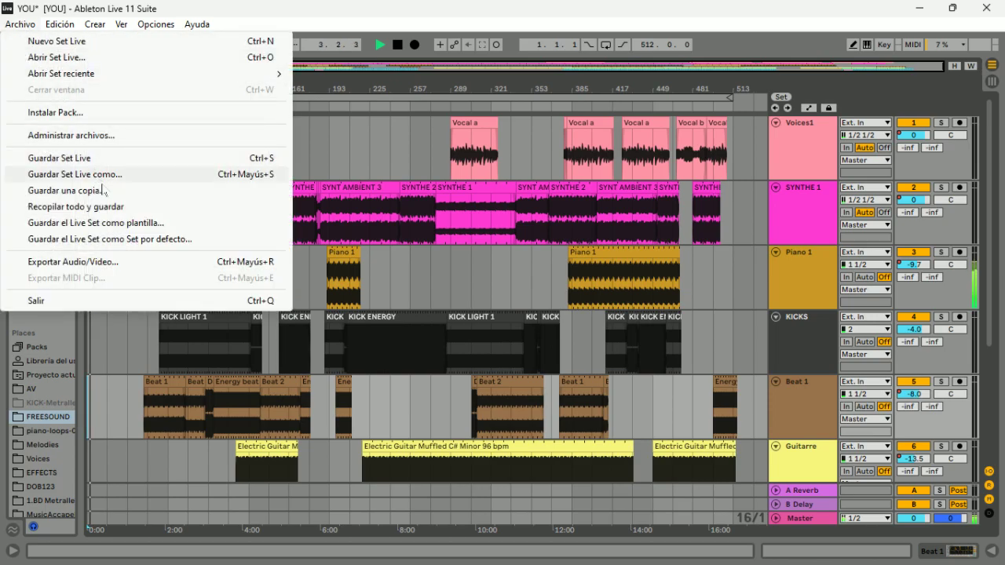
{"action": "left_click", "coordinate": [99, 161]}
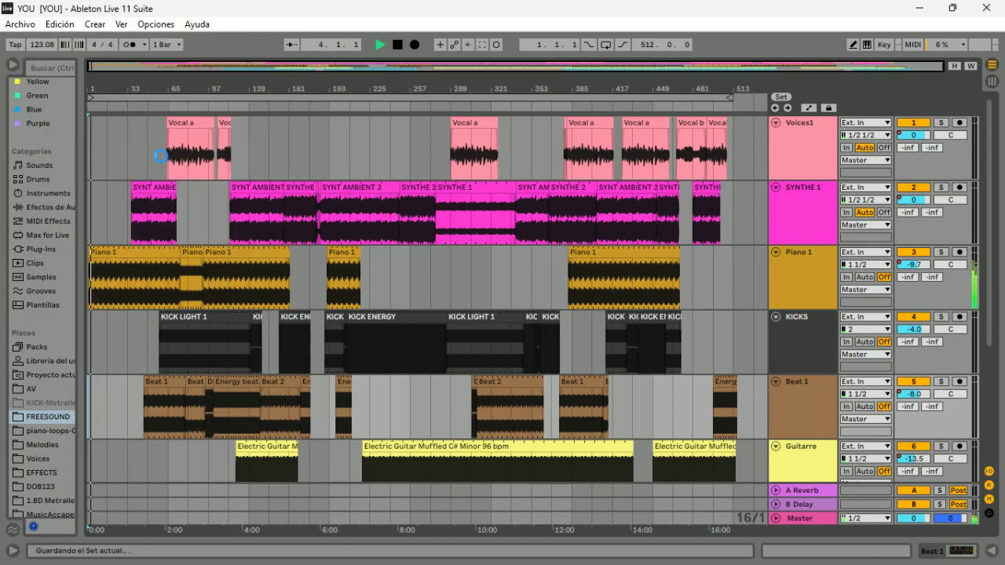
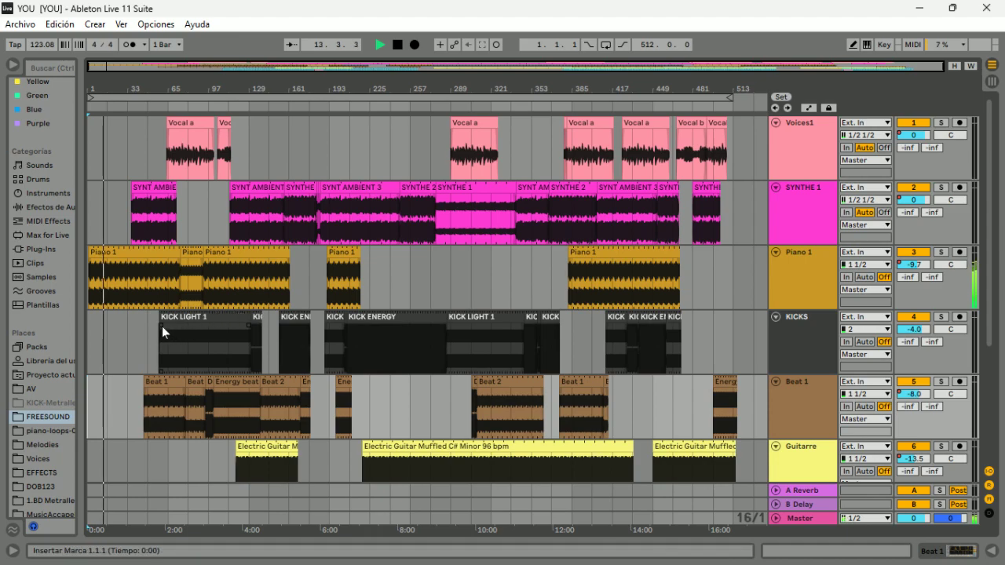
Step: Extend the first KICK LIGHT 1 clip back to bar 33 and delete the short KICK STRONG 1 clip after it
{"action": "left_click_drag", "start_coordinate": [160, 326], "coordinate": [128, 319]}
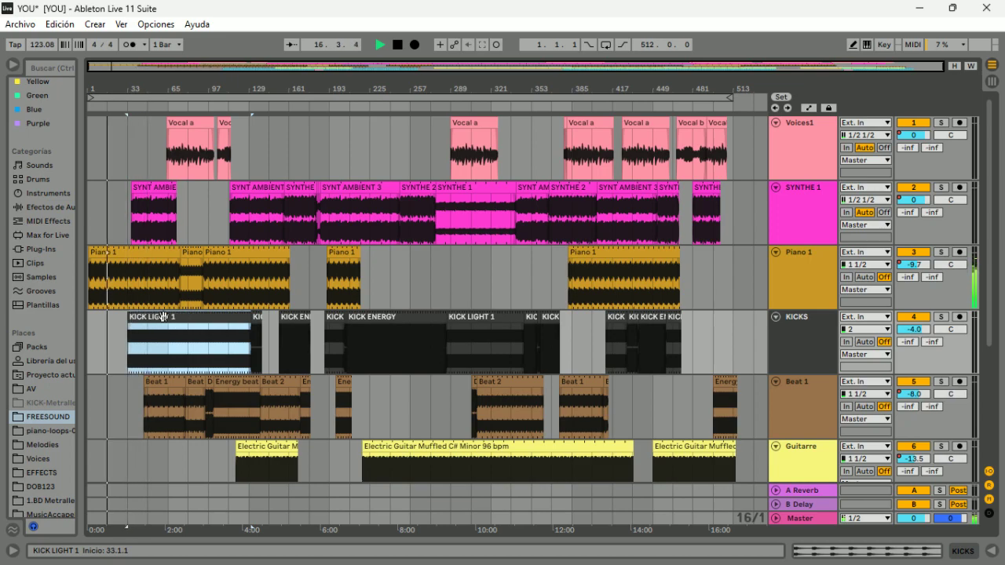
{"action": "left_click", "coordinate": [258, 318]}
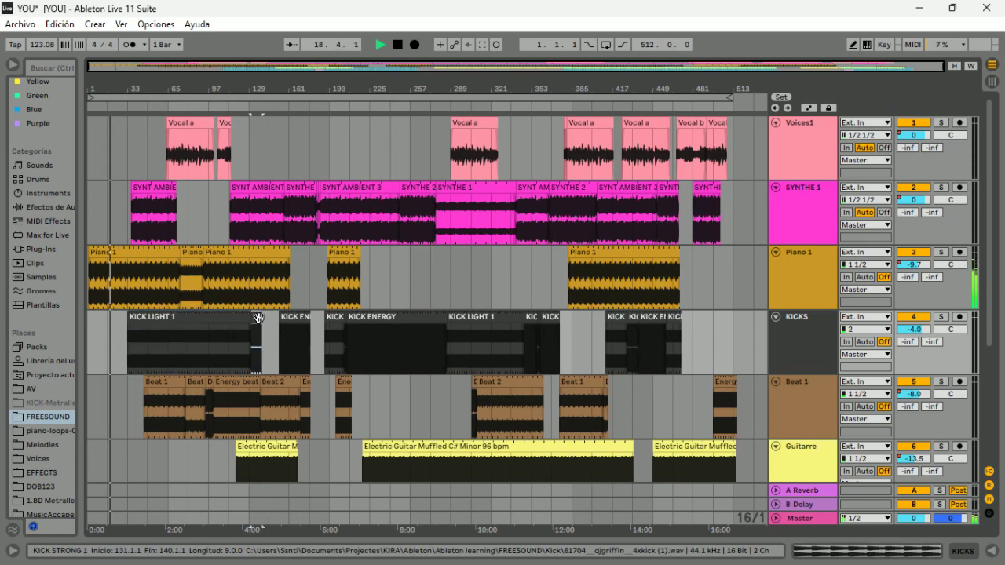
{"action": "key", "text": "Delete"}
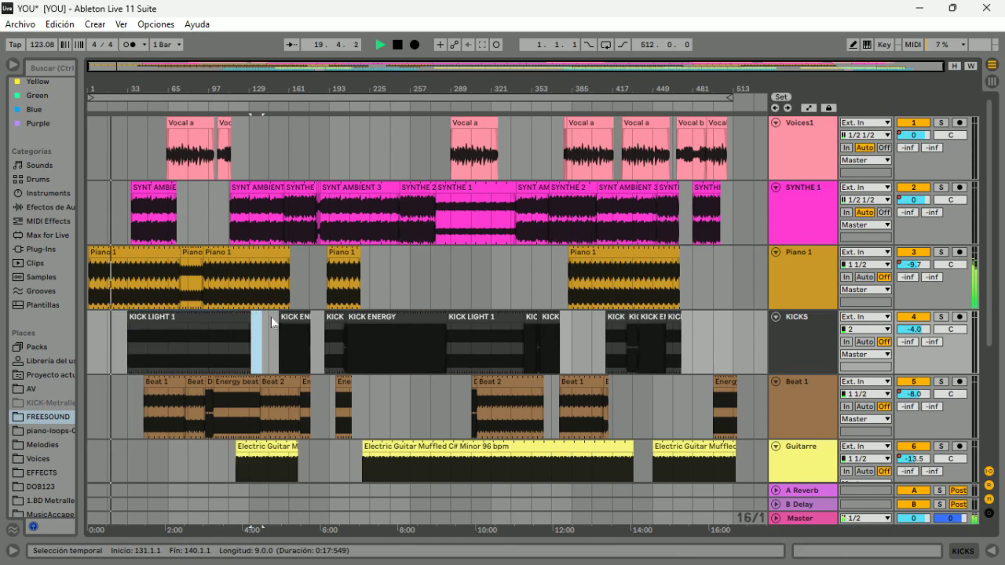
{"action": "left_click", "coordinate": [272, 337]}
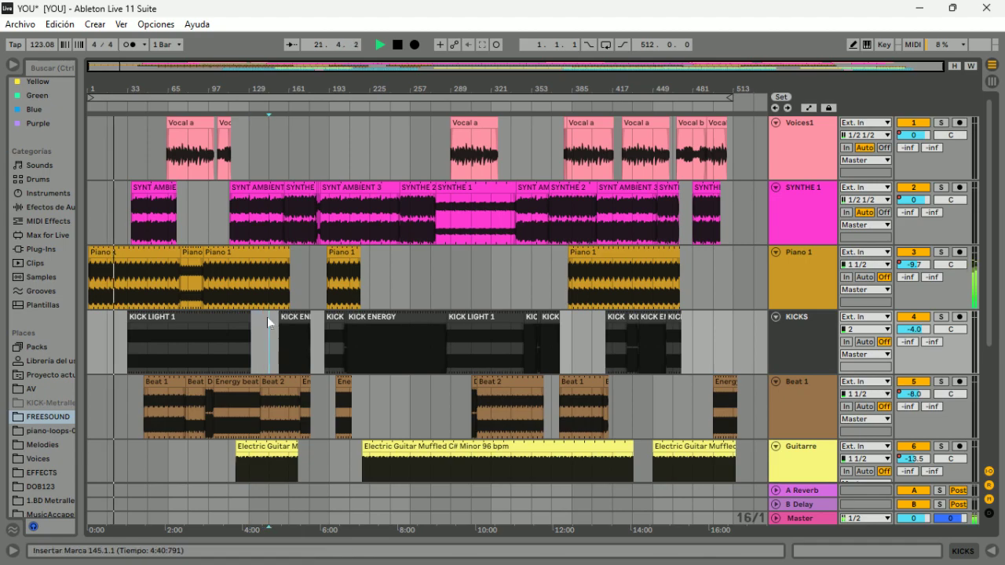
Step: Trim the end of the first KICK LIGHT 1 clip to bar 129 and extend the following KICK ENERGY clip back to bar 145
{"action": "left_click_drag", "start_coordinate": [250, 317], "coordinate": [231, 314]}
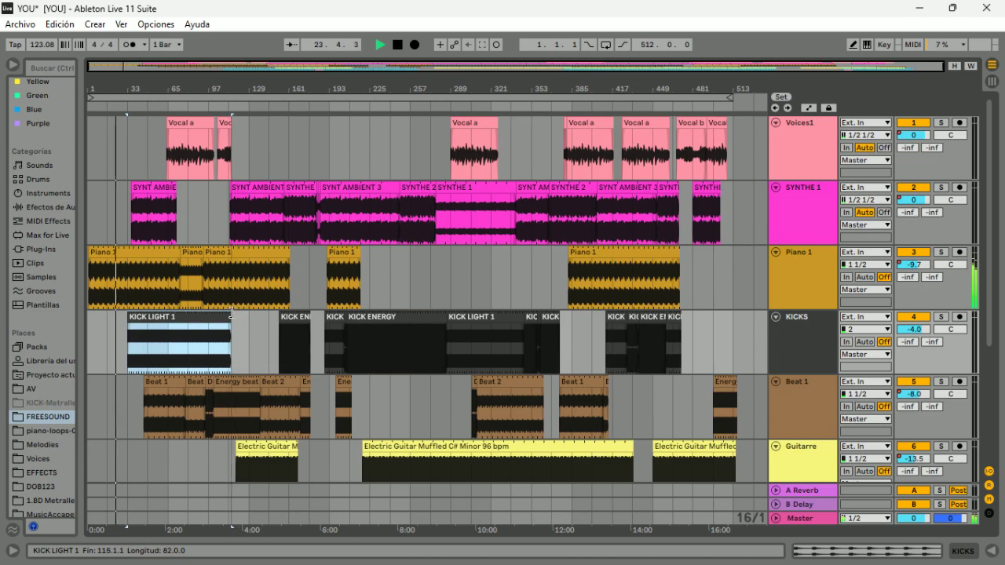
{"action": "left_click_drag", "start_coordinate": [231, 314], "coordinate": [268, 317]}
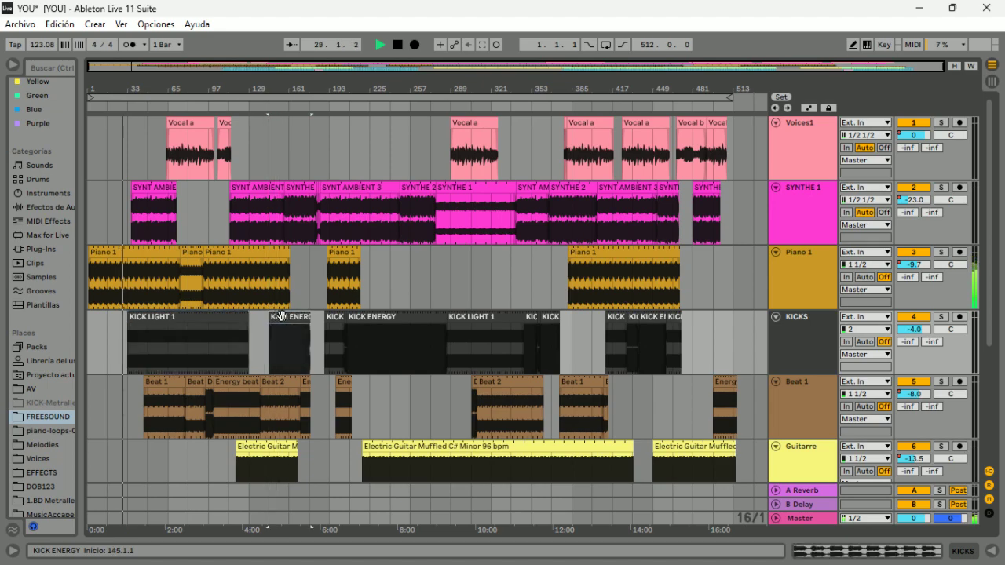
Step: Trim the ends of the first KICK ENERGY clip and the Energy beat clip below it to bar 177
{"action": "left_click", "coordinate": [317, 298]}
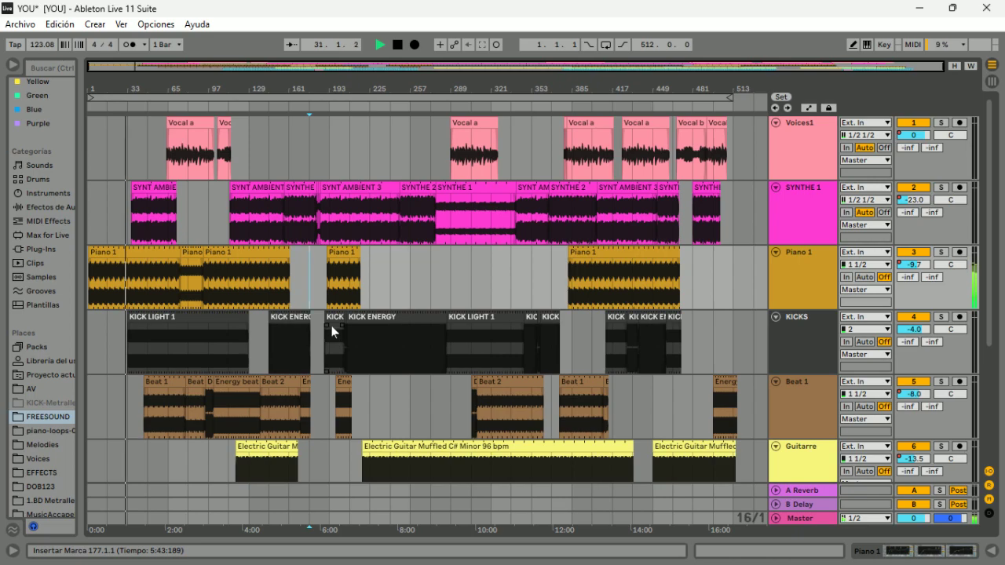
{"action": "scroll", "coordinate": [337, 323], "scroll_direction": "up", "scroll_amount": 5}
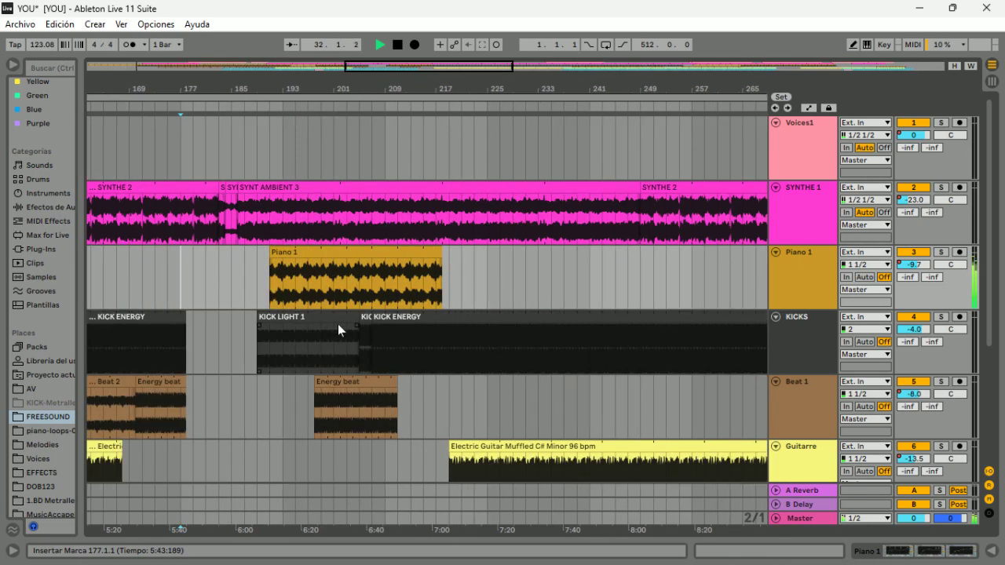
{"action": "left_click", "coordinate": [184, 320]}
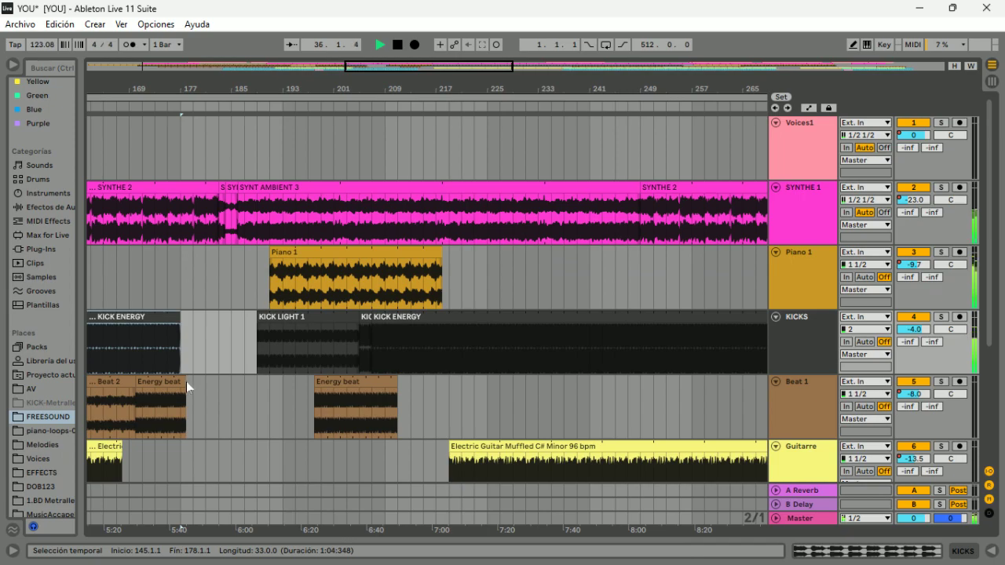
{"action": "left_click_drag", "start_coordinate": [184, 383], "coordinate": [181, 381]}
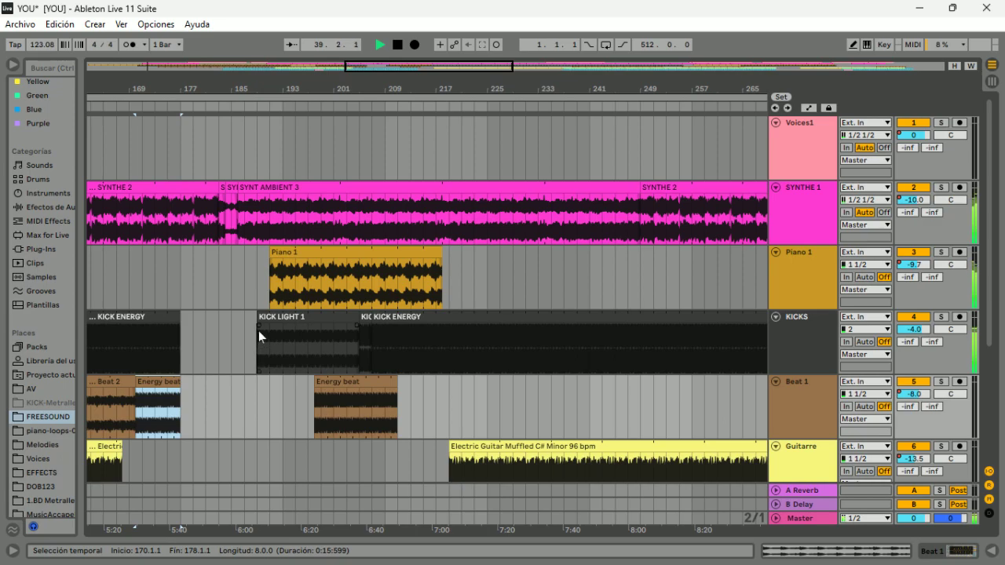
Step: Set the starts of the next KICK LIGHT 1 and Energy beat clips to bar 193 and the nearby Piano 1 clip's start to bar 189
{"action": "scroll", "coordinate": [260, 327], "scroll_direction": "down", "scroll_amount": 2, "text": "ctrl"}
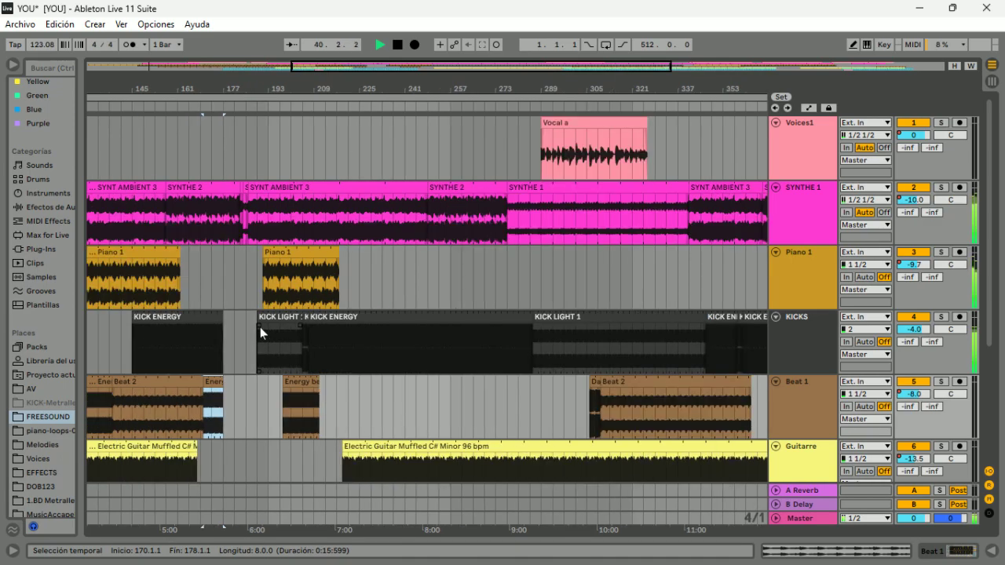
{"action": "left_click", "coordinate": [260, 327]}
{"action": "left_click_drag", "start_coordinate": [262, 319], "coordinate": [267, 319]}
{"action": "left_click_drag", "start_coordinate": [284, 384], "coordinate": [267, 365]}
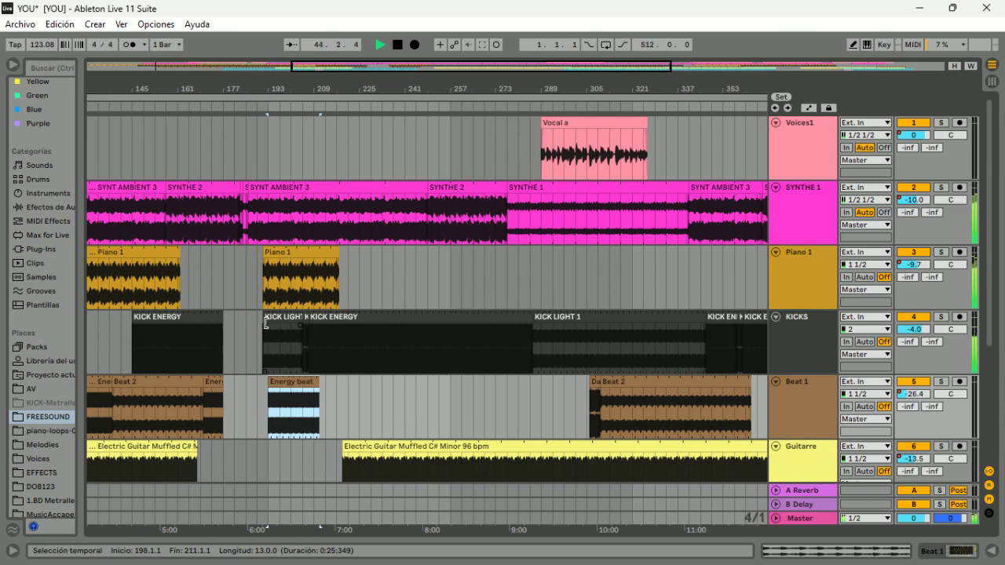
{"action": "left_click_drag", "start_coordinate": [266, 322], "coordinate": [271, 322]}
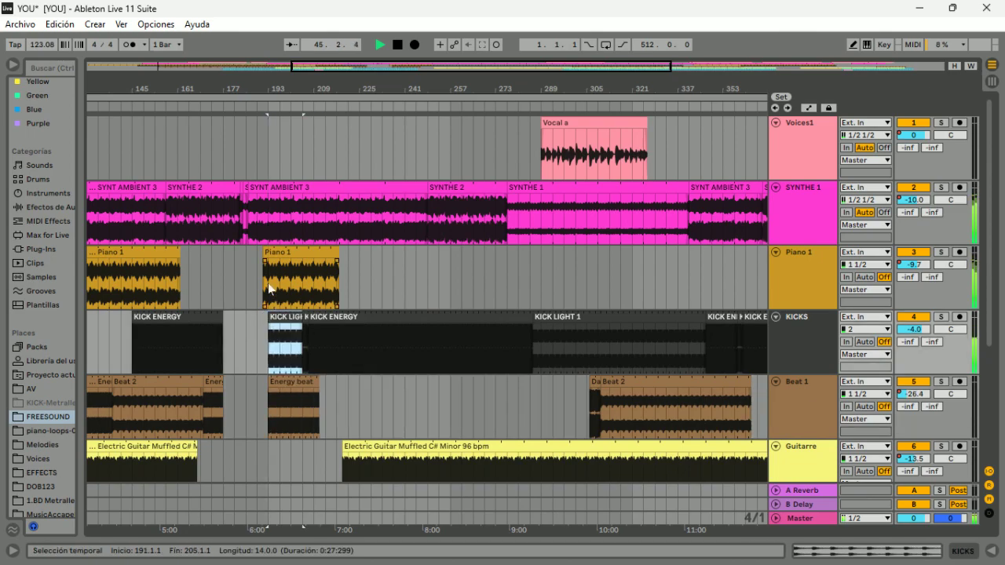
{"action": "left_click_drag", "start_coordinate": [266, 255], "coordinate": [257, 256]}
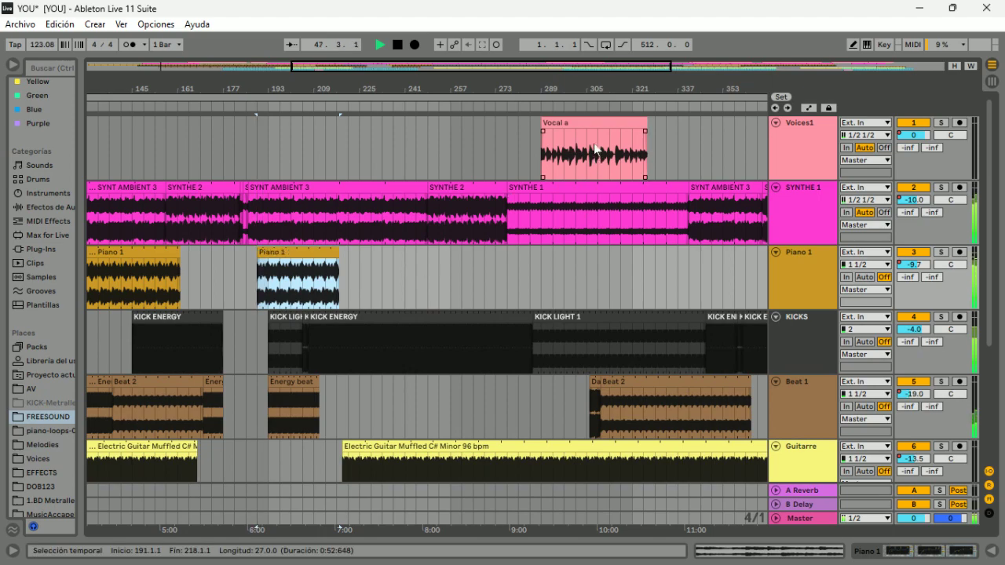
{"action": "left_click", "coordinate": [613, 124]}
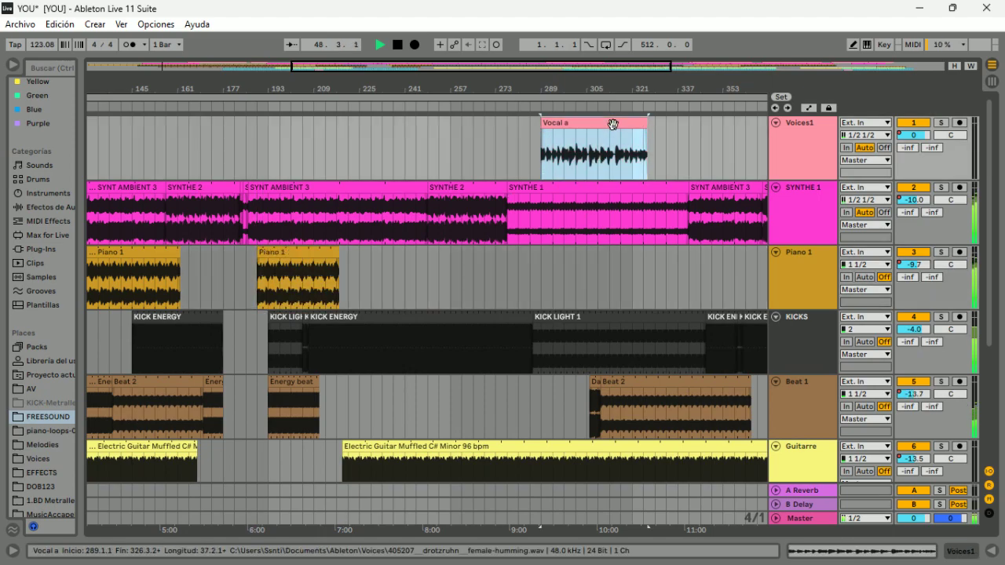
{"action": "key", "text": "Delete"}
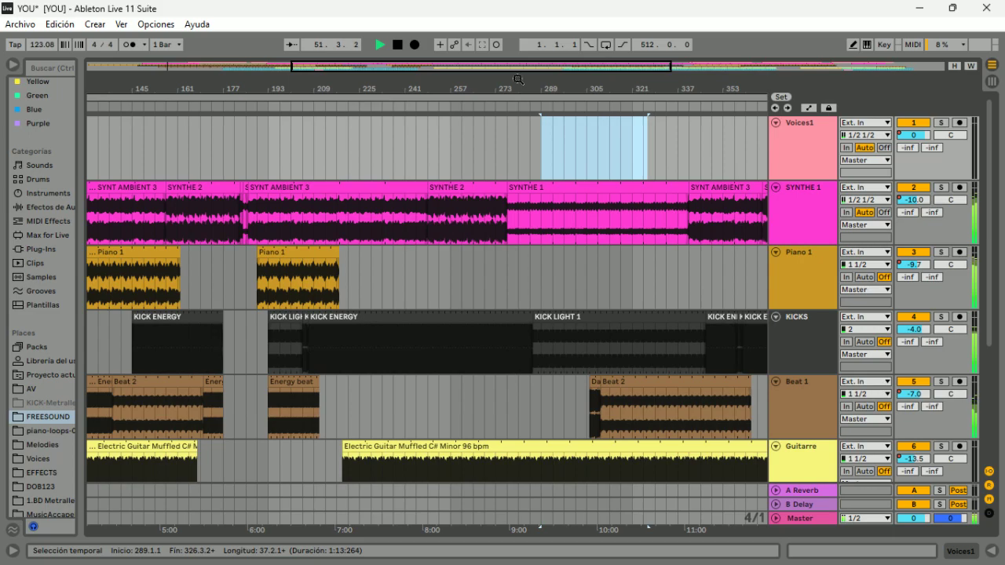
{"action": "left_click", "coordinate": [66, 25]}
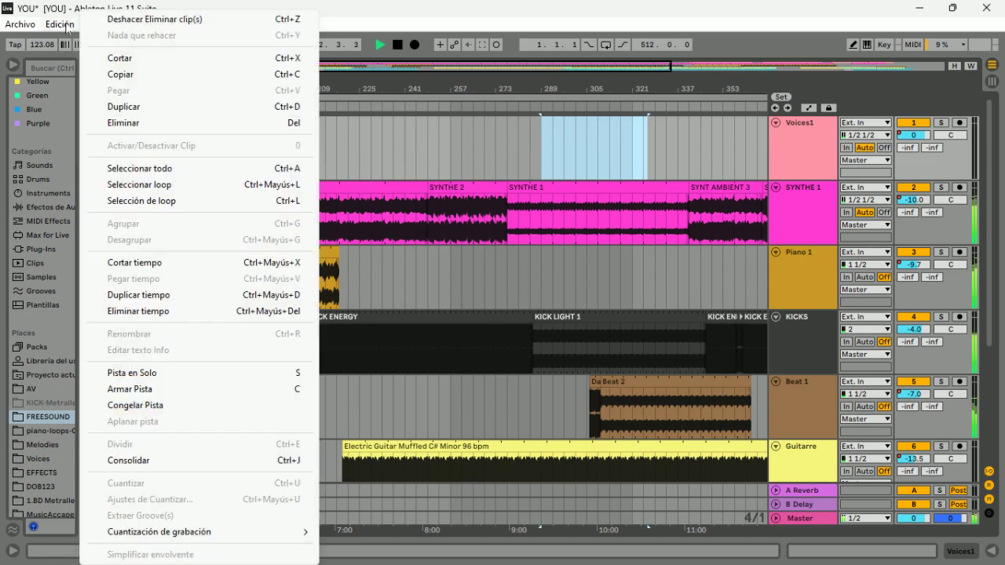
{"action": "left_click", "coordinate": [121, 21]}
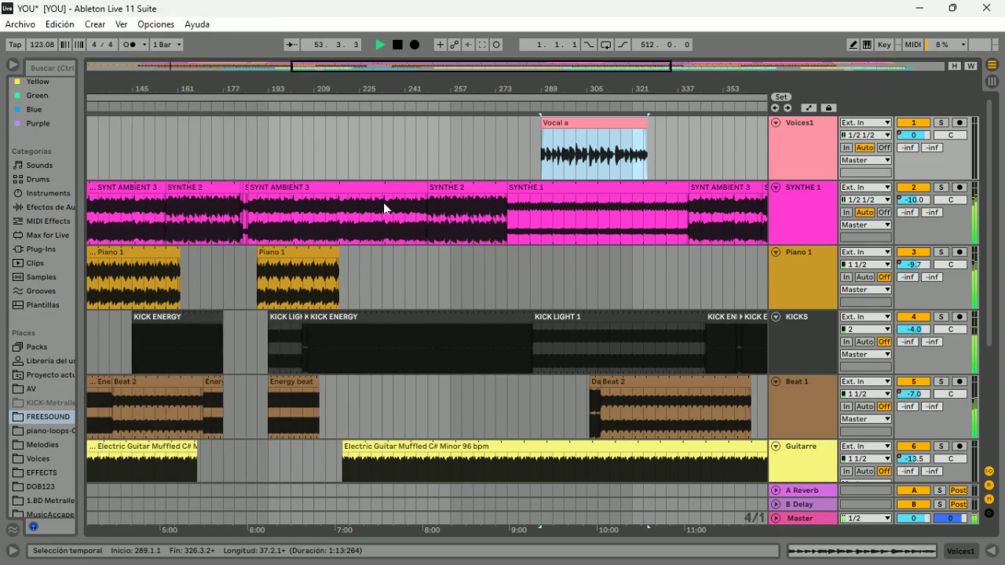
Step: Delete the short Vocal b clip from bar 104 to 115 on the Voices1 track
{"action": "scroll", "coordinate": [438, 218], "scroll_direction": "down", "scroll_amount": 3}
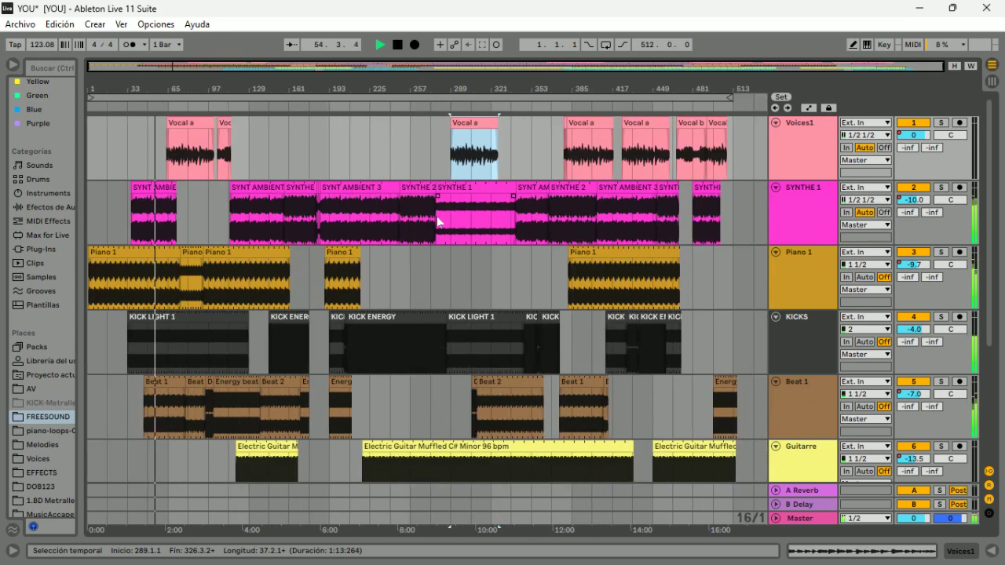
{"action": "left_click", "coordinate": [226, 145]}
{"action": "left_click", "coordinate": [223, 123]}
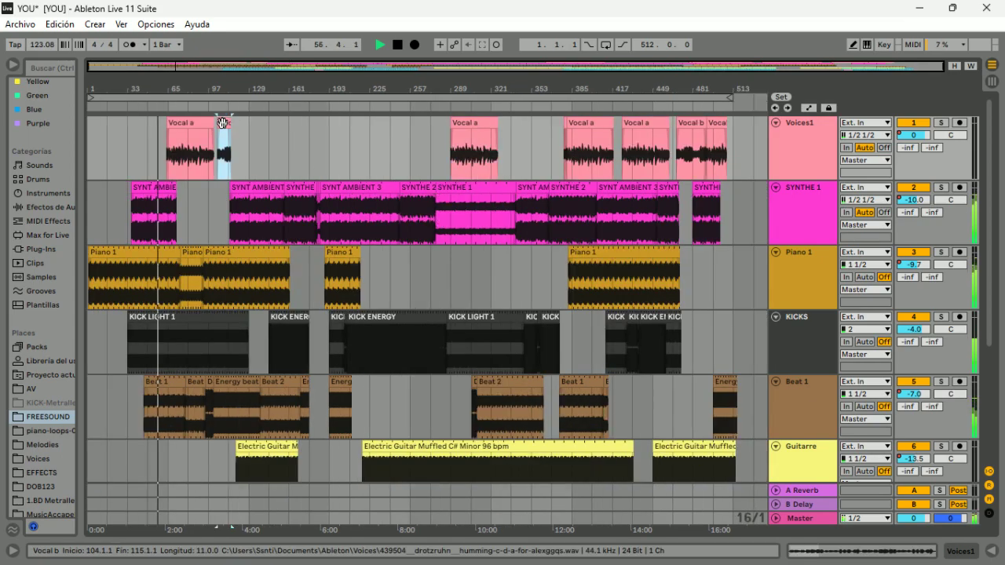
{"action": "key", "text": "Delete"}
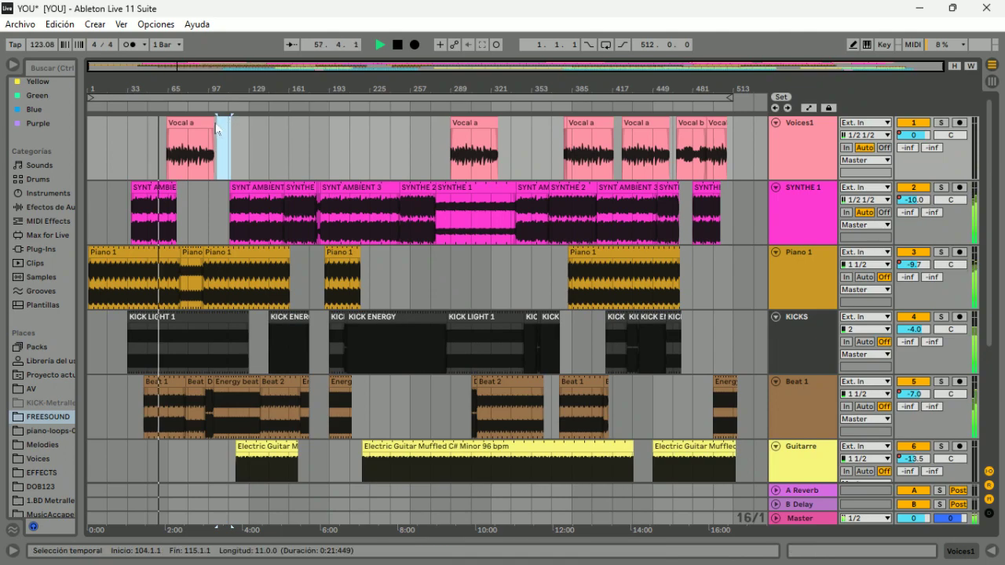
Step: Move the first Vocal a clip to start at bar 81 and extend the SYNT AMBIENT 3 clip near its end back to bar 113
{"action": "left_click", "coordinate": [218, 120]}
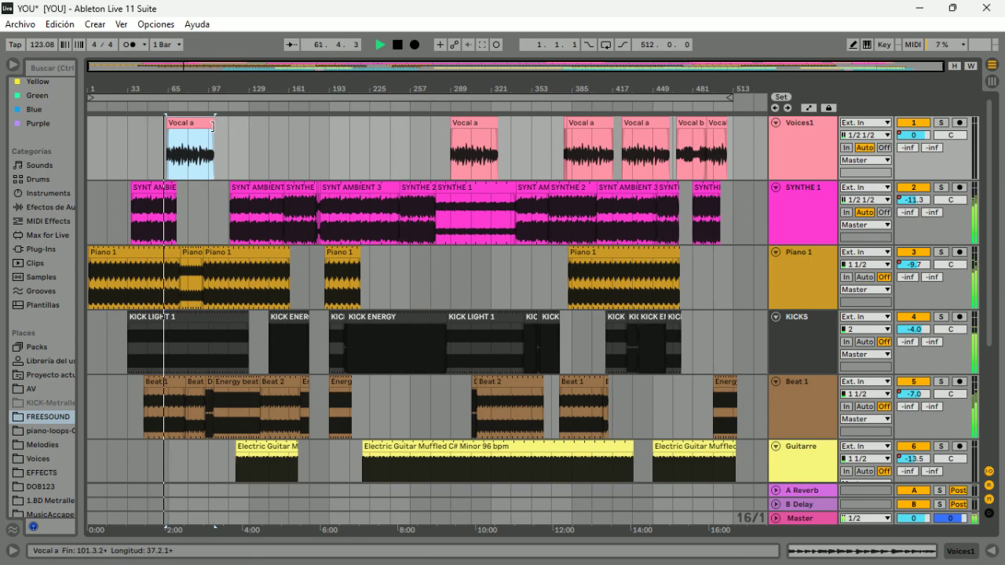
{"action": "left_click", "coordinate": [200, 123]}
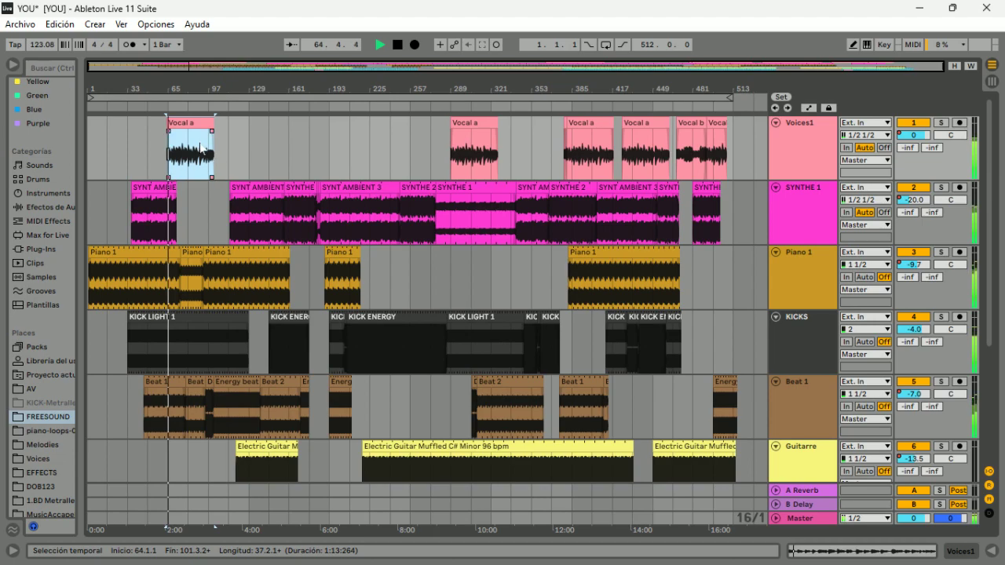
{"action": "left_click_drag", "start_coordinate": [194, 123], "coordinate": [213, 124]}
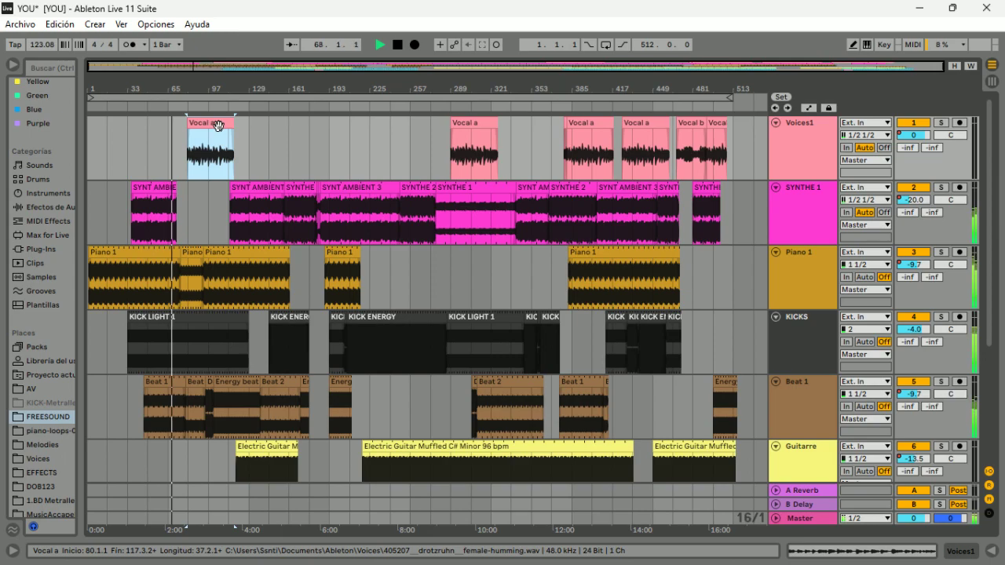
{"action": "scroll", "coordinate": [219, 126], "scroll_direction": "up", "scroll_amount": 5}
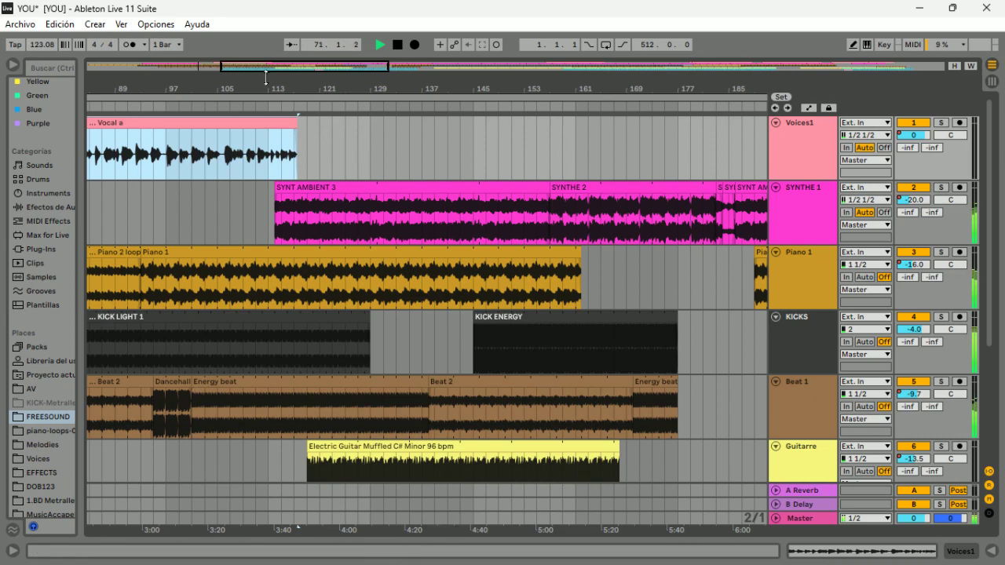
{"action": "left_click_drag", "start_coordinate": [305, 68], "coordinate": [274, 66]}
{"action": "mouse_move", "coordinate": [231, 124]}
{"action": "left_mouse_down"}
{"action": "mouse_move", "coordinate": [247, 125]}
{"action": "mouse_move", "coordinate": [237, 126]}
{"action": "left_mouse_up"}
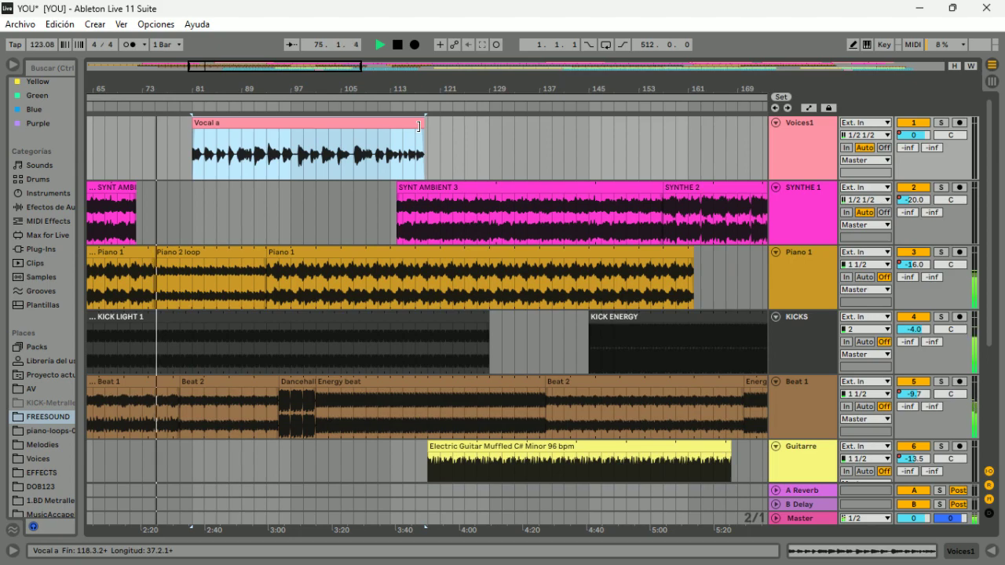
{"action": "left_click_drag", "start_coordinate": [401, 191], "coordinate": [393, 211]}
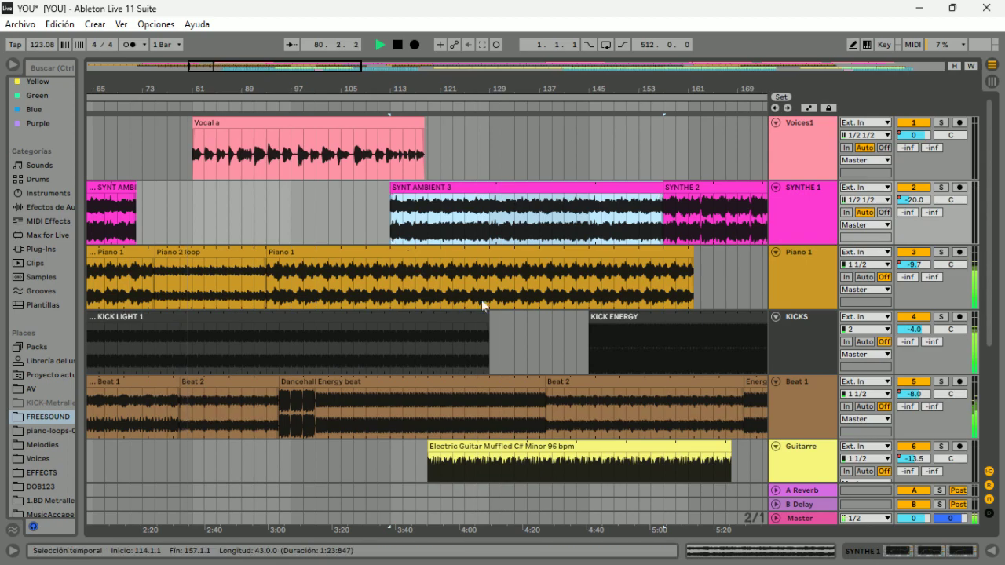
Step: Trim the start of the first Bongos EN clip to bar 97 and delete the jayz clip at bar 144
{"action": "scroll", "coordinate": [548, 327], "scroll_direction": "down", "scroll_amount": 5}
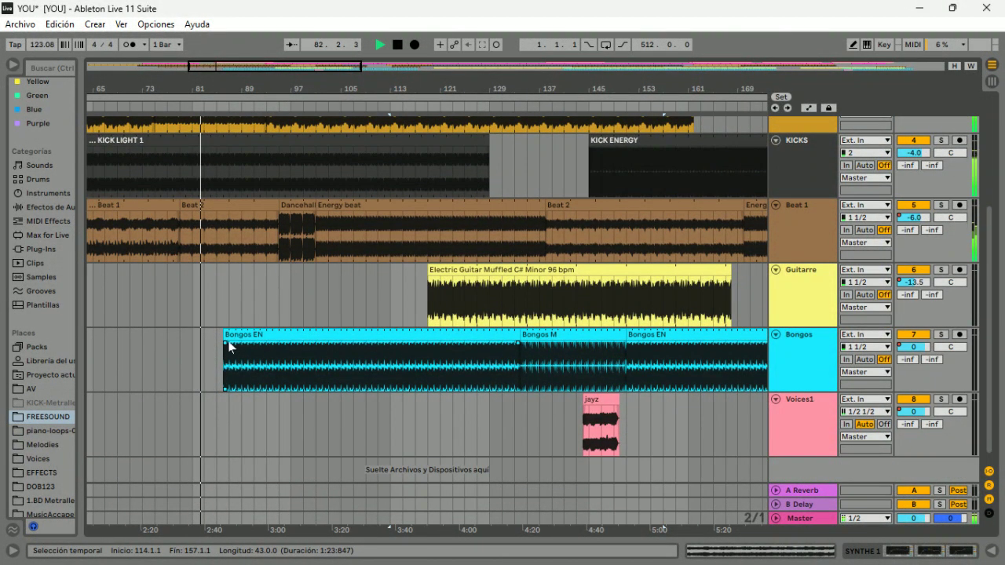
{"action": "left_click_drag", "start_coordinate": [226, 335], "coordinate": [291, 344]}
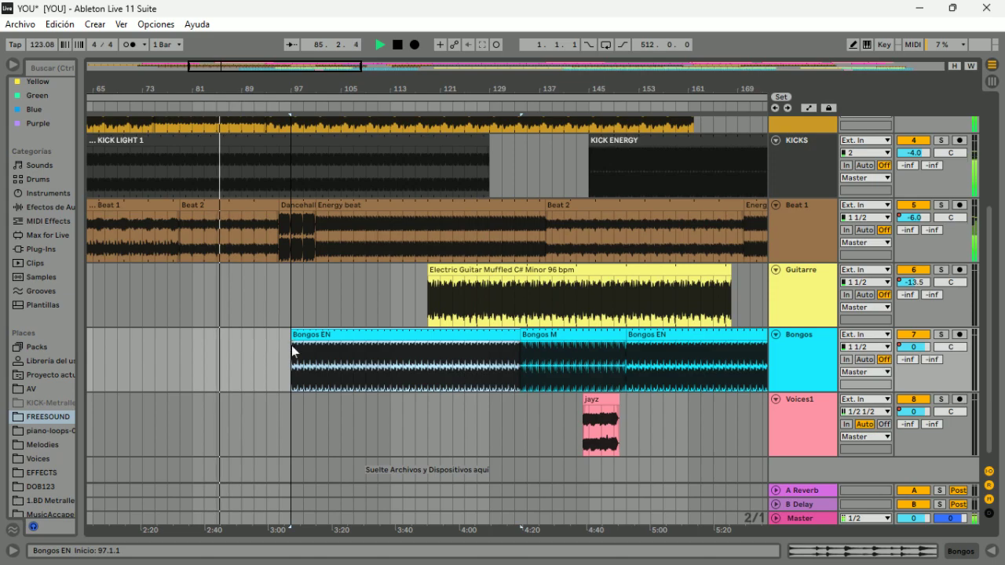
{"action": "scroll", "coordinate": [510, 388], "scroll_direction": "down", "scroll_amount": 1}
{"action": "left_click", "coordinate": [591, 395]}
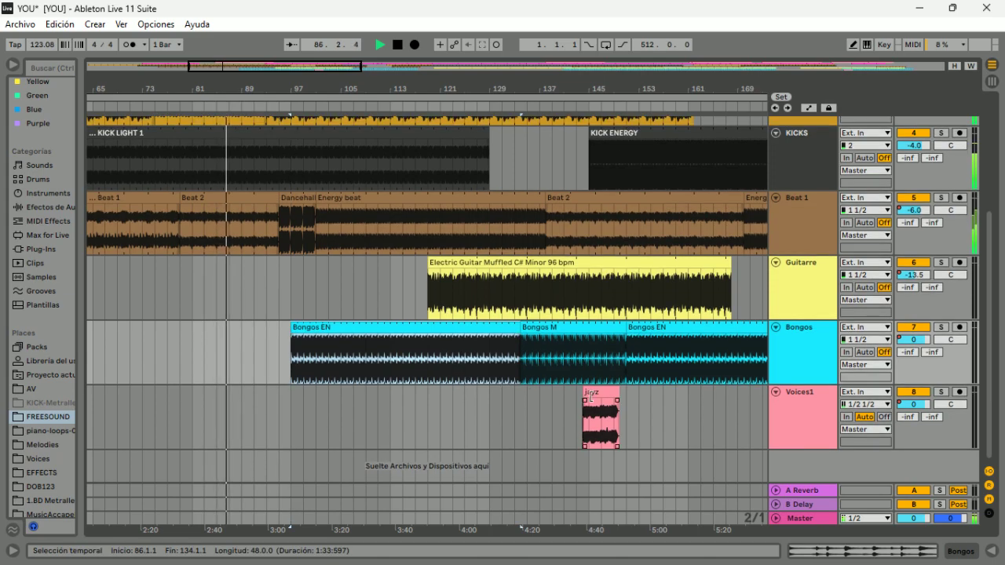
{"action": "key", "text": "Delete"}
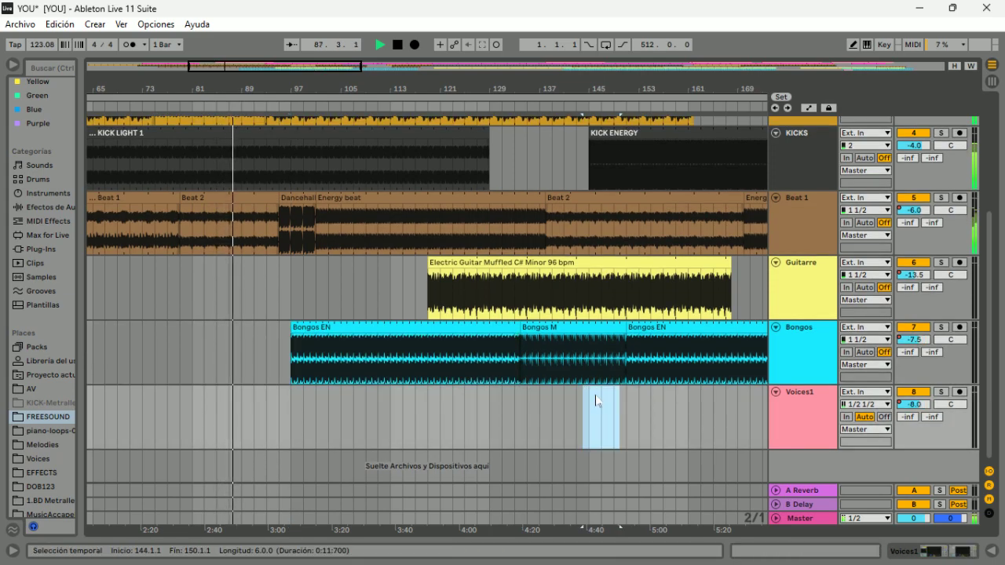
Step: Delete the remaining jayz clip at bar 476 and extend the start of the last Bongos M clip back to bar 465
{"action": "scroll", "coordinate": [605, 393], "scroll_direction": "up", "scroll_amount": 3}
{"action": "scroll", "coordinate": [621, 382], "scroll_direction": "down", "scroll_amount": 5}
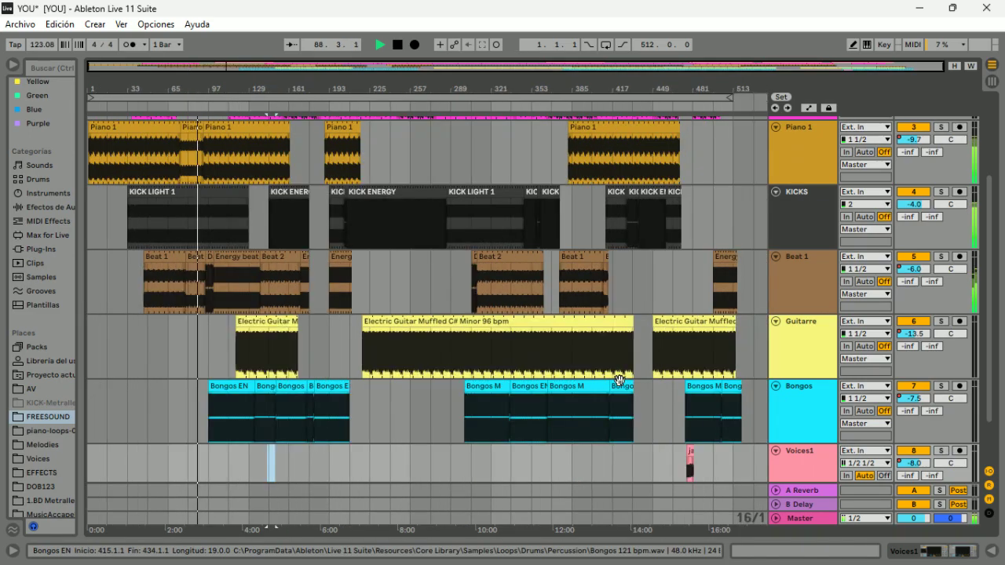
{"action": "left_click", "coordinate": [692, 457]}
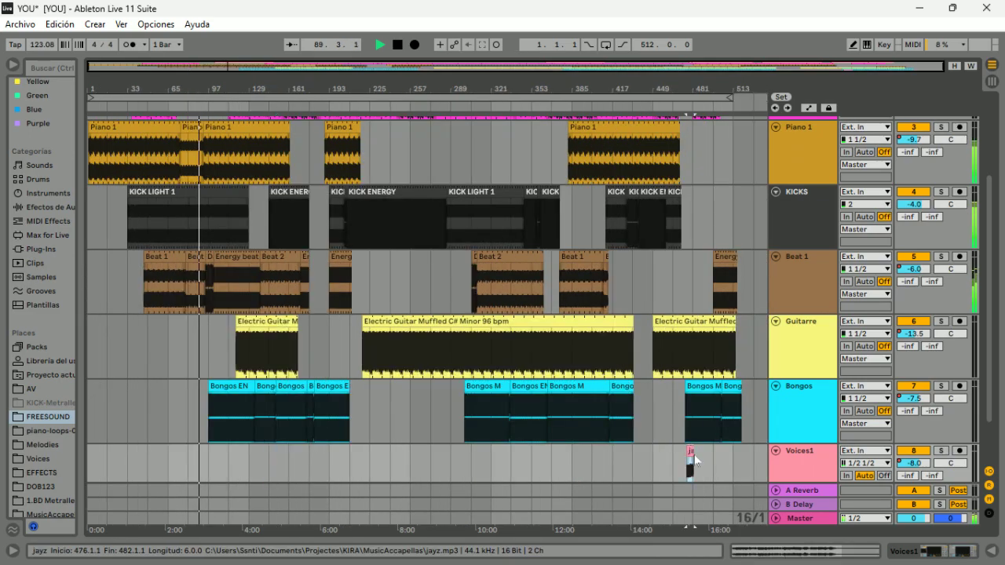
{"action": "key", "text": "Delete"}
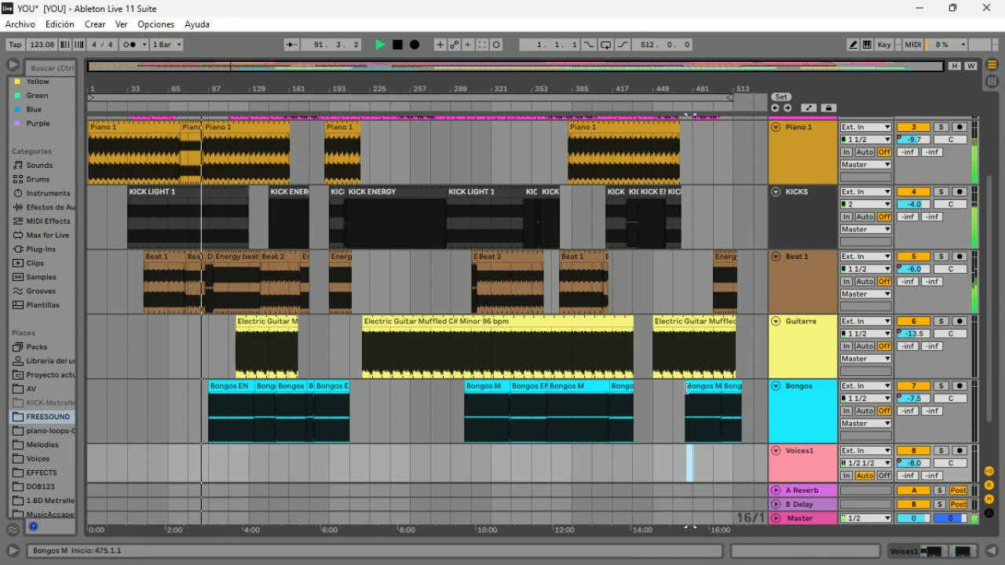
{"action": "left_click_drag", "start_coordinate": [686, 388], "coordinate": [674, 391]}
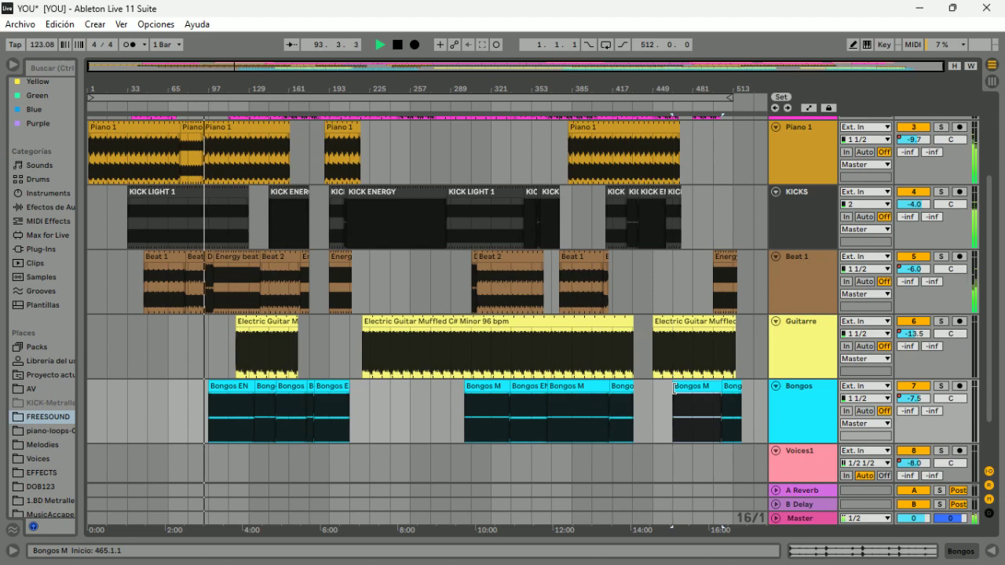
Step: Delete the short Dancehall clip from bar 95 to 101 on the Beat 1 track
{"action": "left_click", "coordinate": [411, 375]}
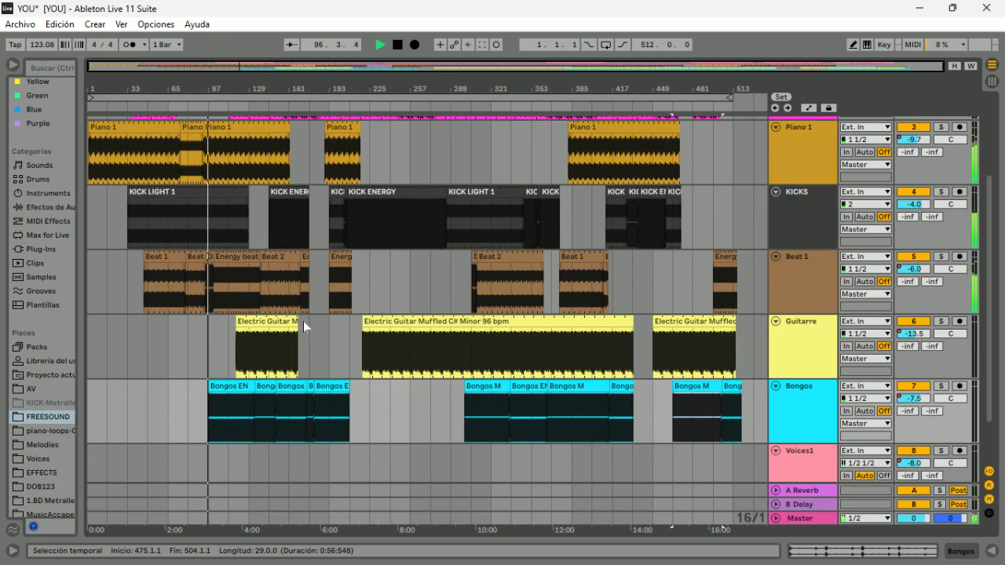
{"action": "left_click", "coordinate": [211, 259]}
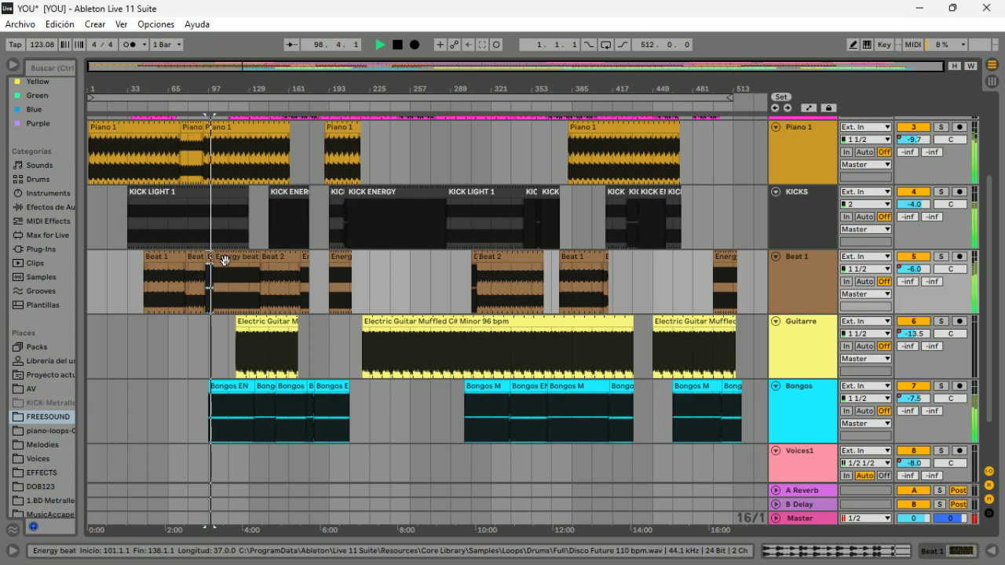
{"action": "key", "text": "Delete"}
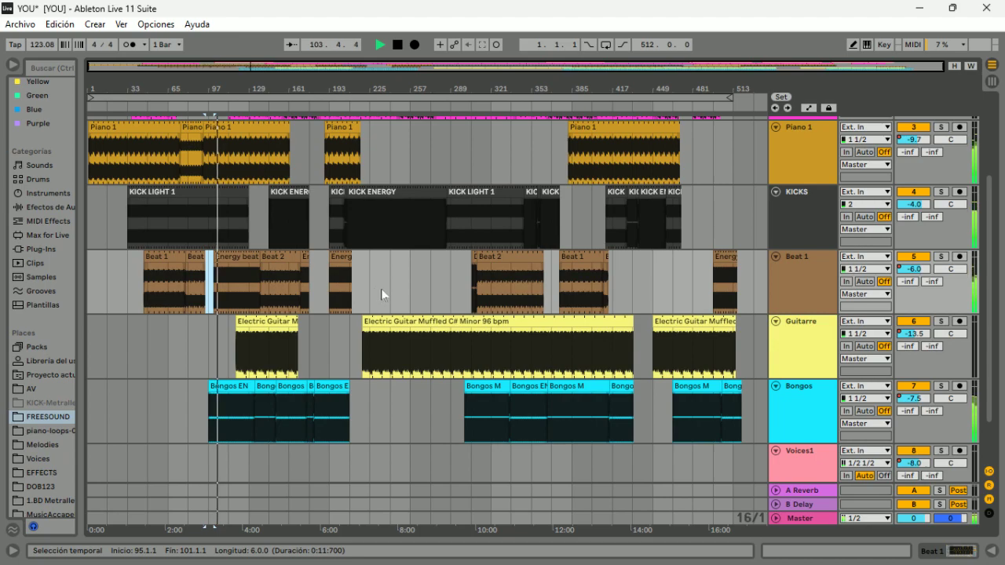
Step: Extend the start of the first Electric Guitar clip back to about bar 113 and give it a short fade-in
{"action": "left_click", "coordinate": [271, 331]}
{"action": "left_click_drag", "start_coordinate": [239, 330], "coordinate": [263, 333]}
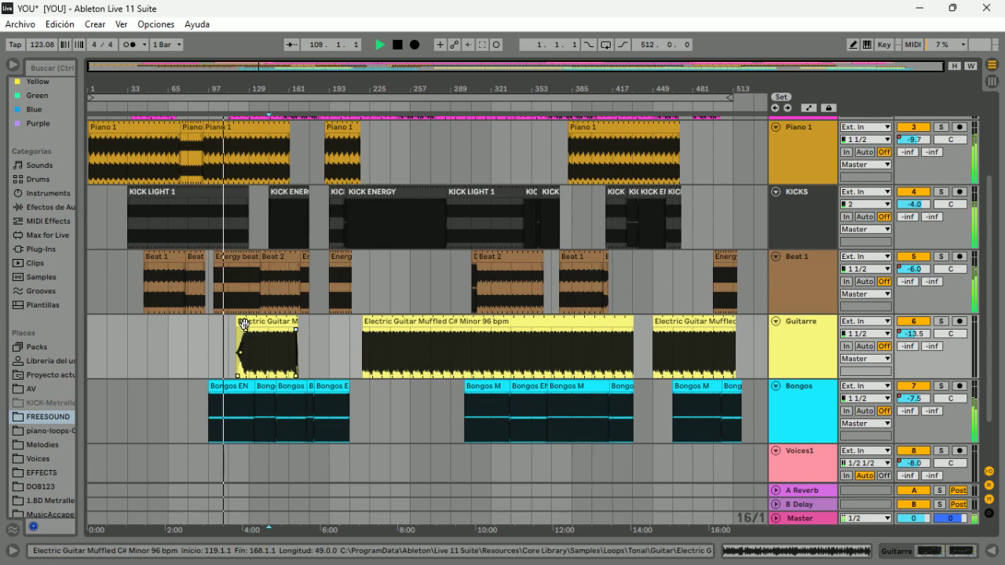
{"action": "left_click_drag", "start_coordinate": [237, 321], "coordinate": [295, 335]}
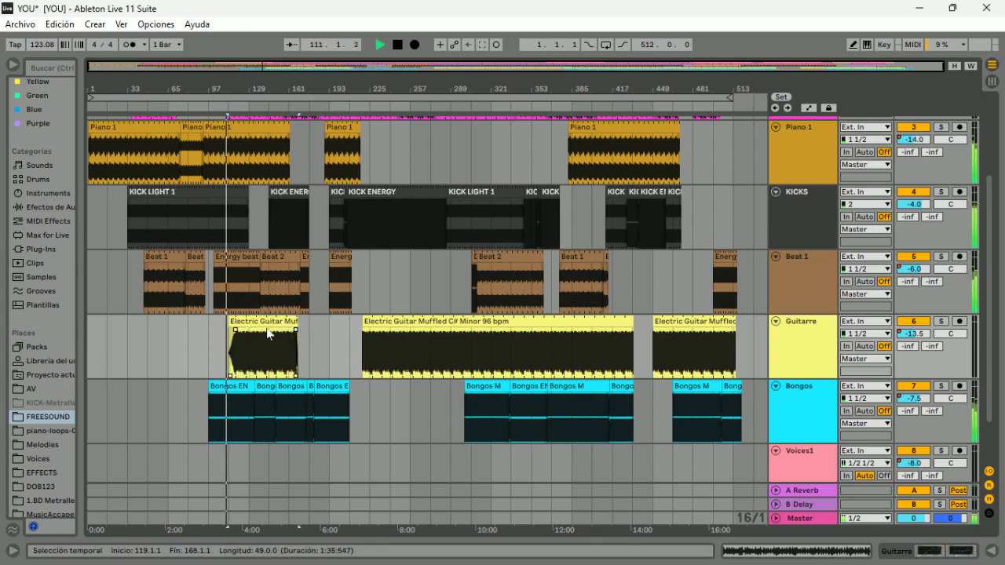
Step: Trim the second Electric Guitar clip's start to about bar 257 and extend the Energy beat clip at bar 193 to end at bar 225
{"action": "left_click", "coordinate": [366, 324]}
{"action": "mouse_move", "coordinate": [368, 324]}
{"action": "left_mouse_down"}
{"action": "mouse_move", "coordinate": [440, 334]}
{"action": "mouse_move", "coordinate": [412, 334]}
{"action": "left_mouse_up"}
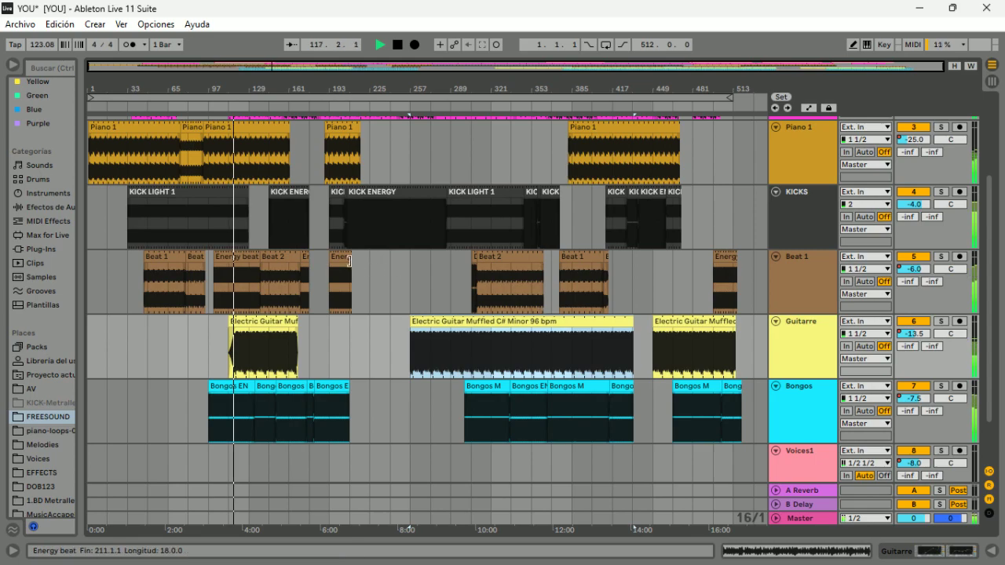
{"action": "left_click_drag", "start_coordinate": [348, 260], "coordinate": [370, 265]}
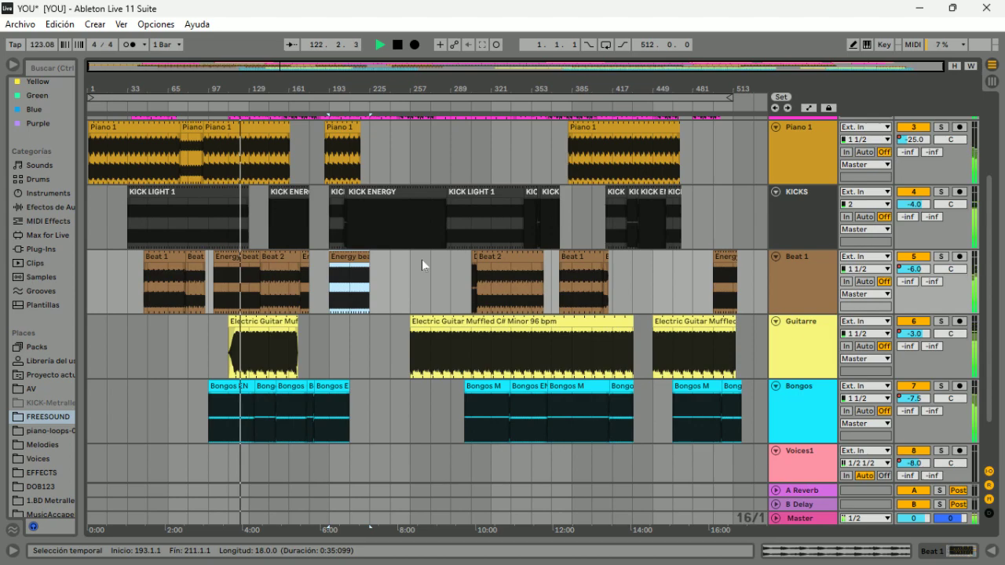
{"action": "scroll", "coordinate": [422, 259], "scroll_direction": "up", "scroll_amount": 4}
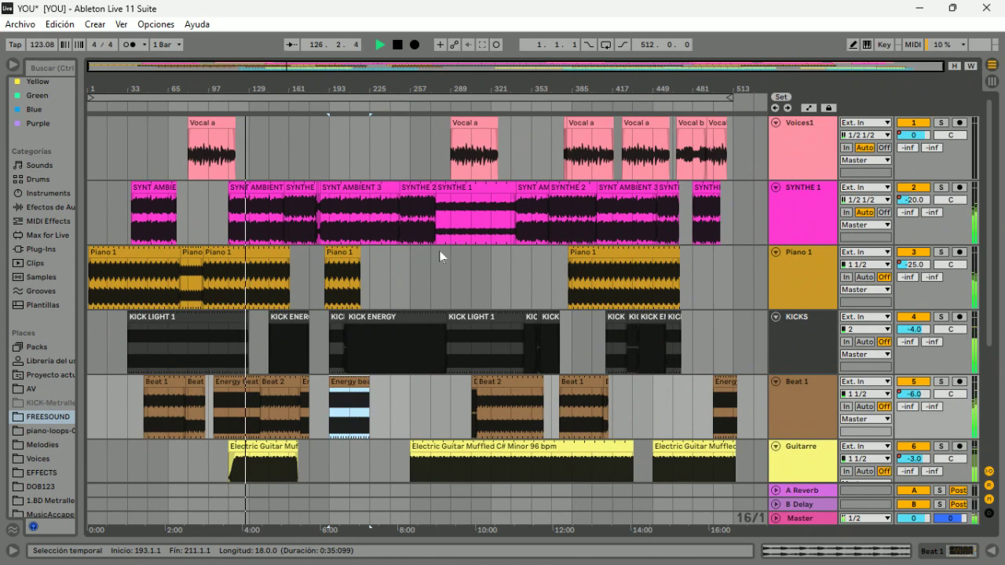
Step: Switch to Twitch Studio and send the chat message "So here we have 16 minutes of improvisation :-)"
{"action": "mouse_move", "coordinate": [699, 554]}
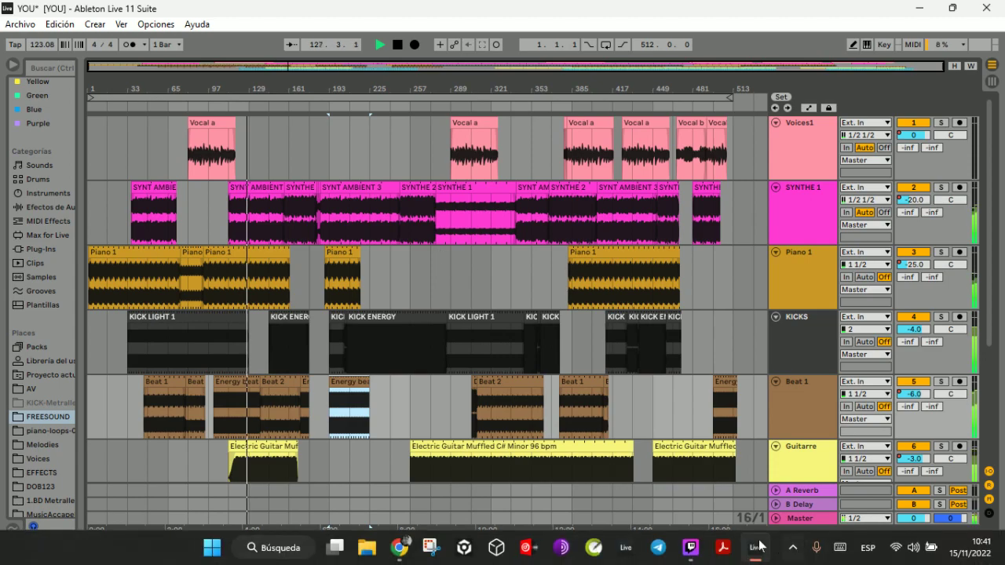
{"action": "left_click", "coordinate": [702, 488]}
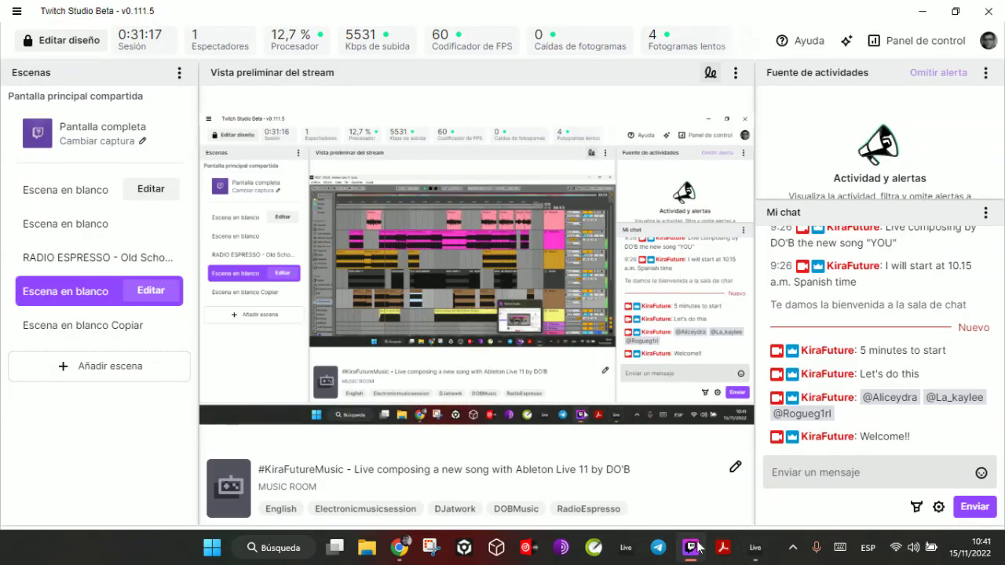
{"action": "left_click", "coordinate": [880, 480]}
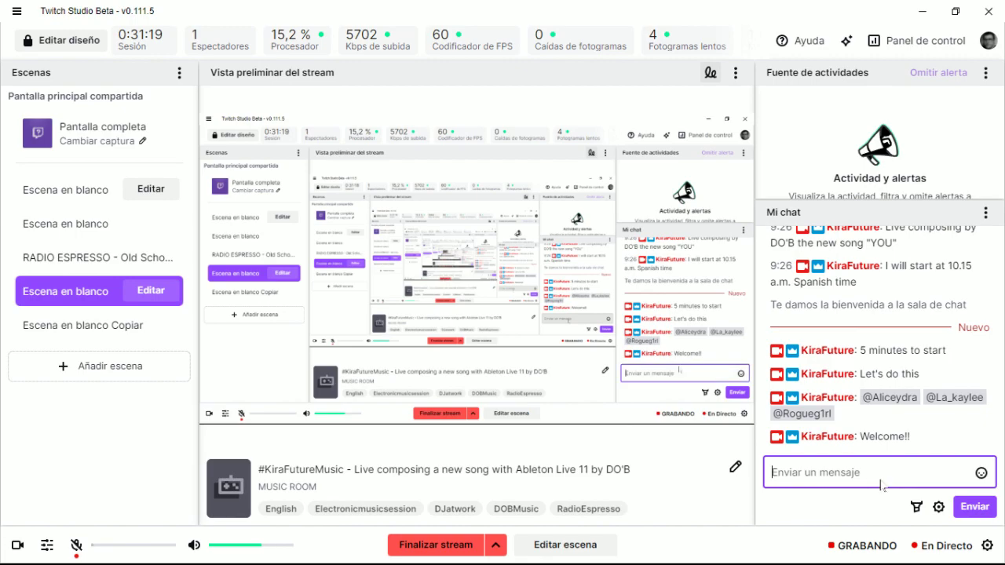
{"action": "type", "text": "So"}
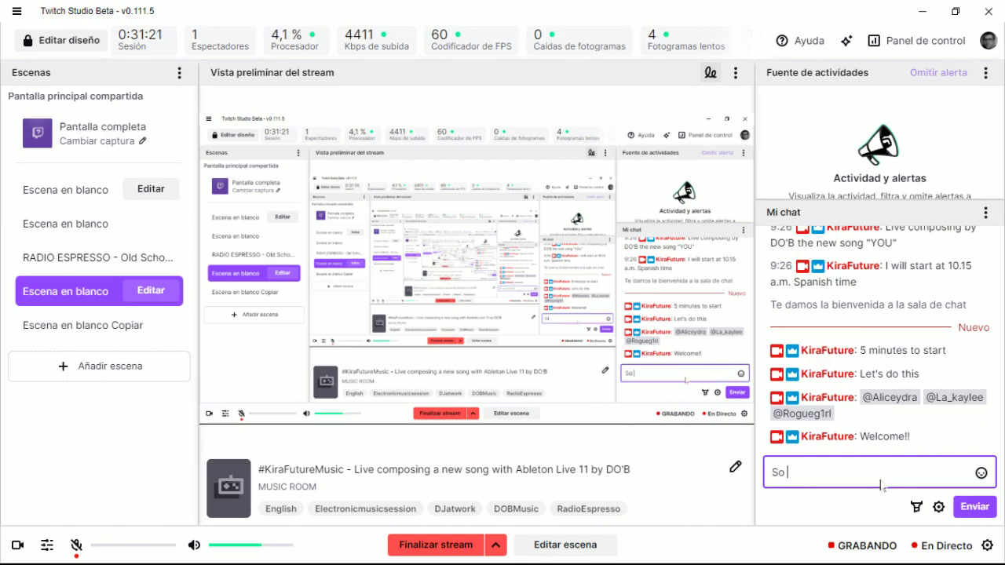
{"action": "type", "text": " her"}
{"action": "key", "text": "BackSpace"}
{"action": "key", "text": "BackSpace"}
{"action": "type", "text": "e qw"}
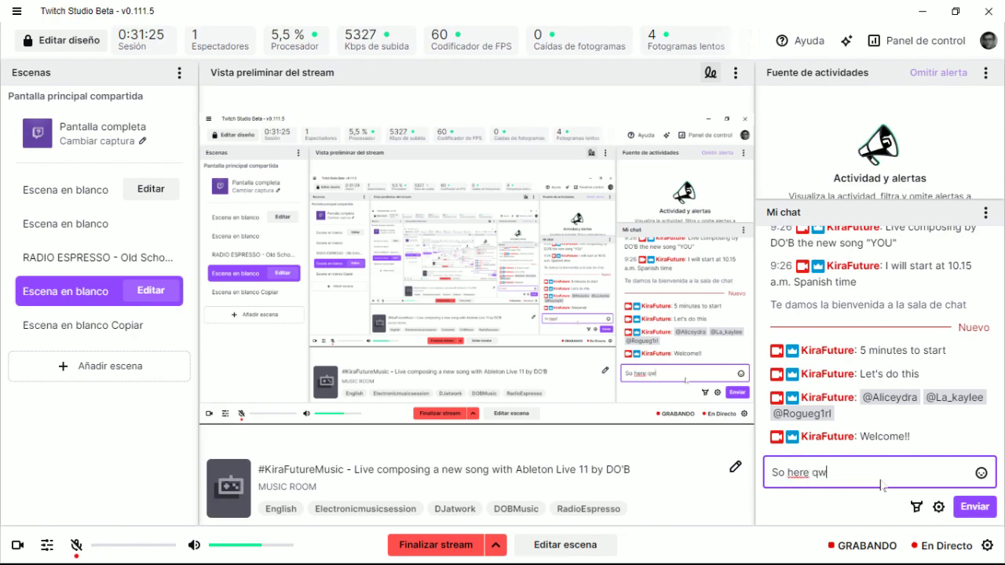
{"action": "key", "text": "BackSpace"}
{"action": "key", "text": "BackSpace"}
{"action": "type", "text": "we"}
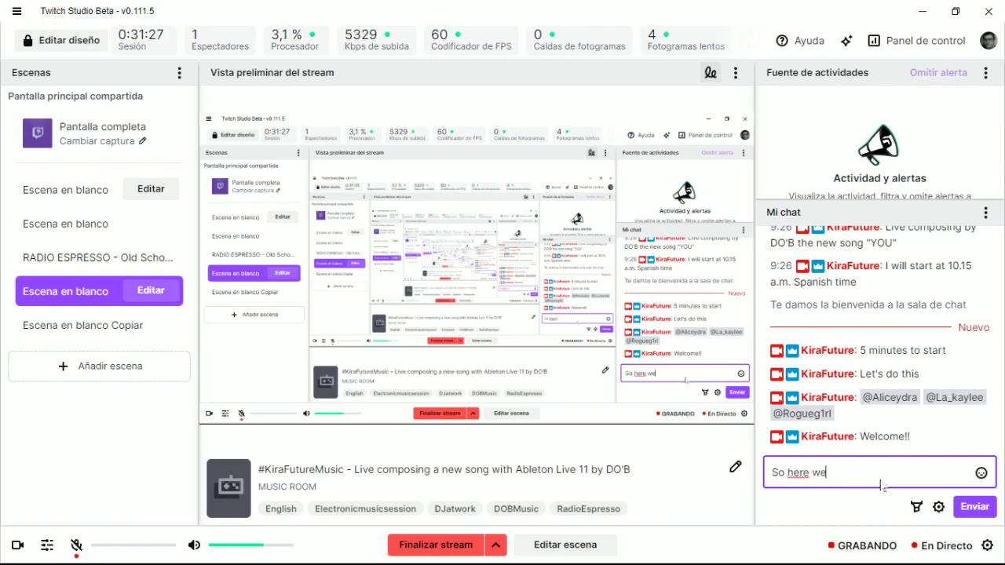
{"action": "type", "text": " have 16 i"}
{"action": "key", "text": "BackSpace"}
{"action": "type", "text": "minutes of impro"}
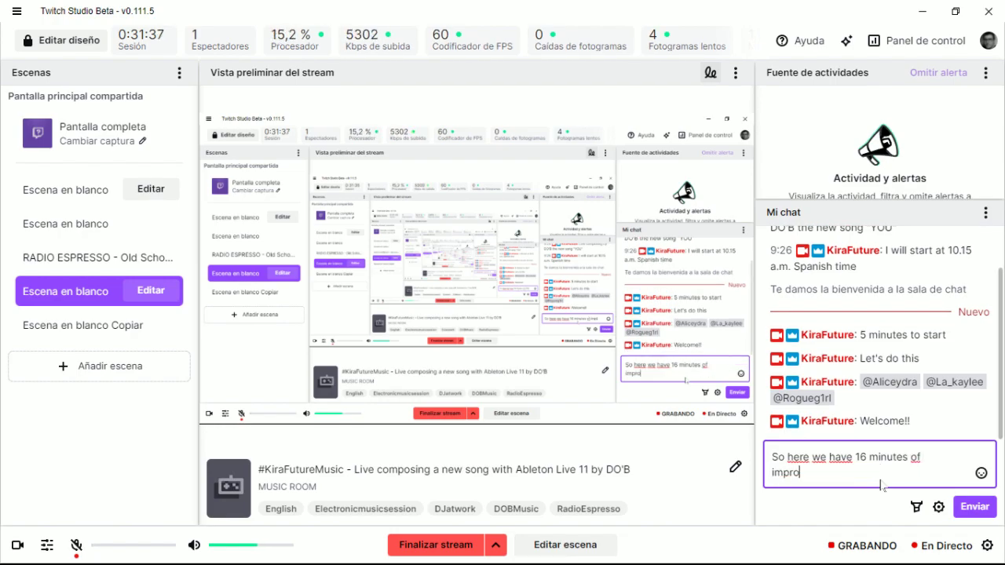
{"action": "type", "text": "visation "}
{"action": "type", "text": "-"}
{"action": "key", "text": "BackSpace"}
{"action": "type", "text": ":-)"}
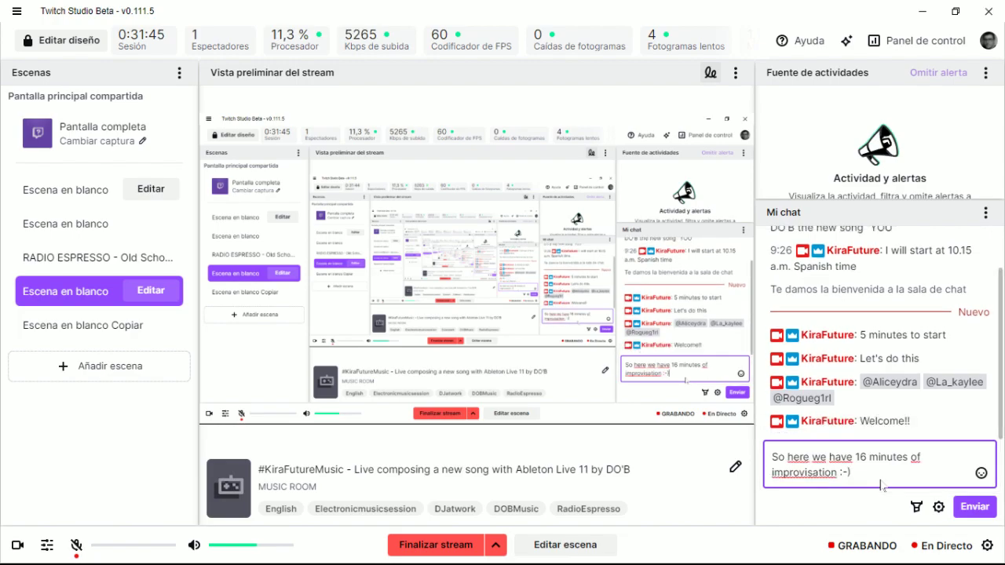
{"action": "left_click", "coordinate": [954, 509]}
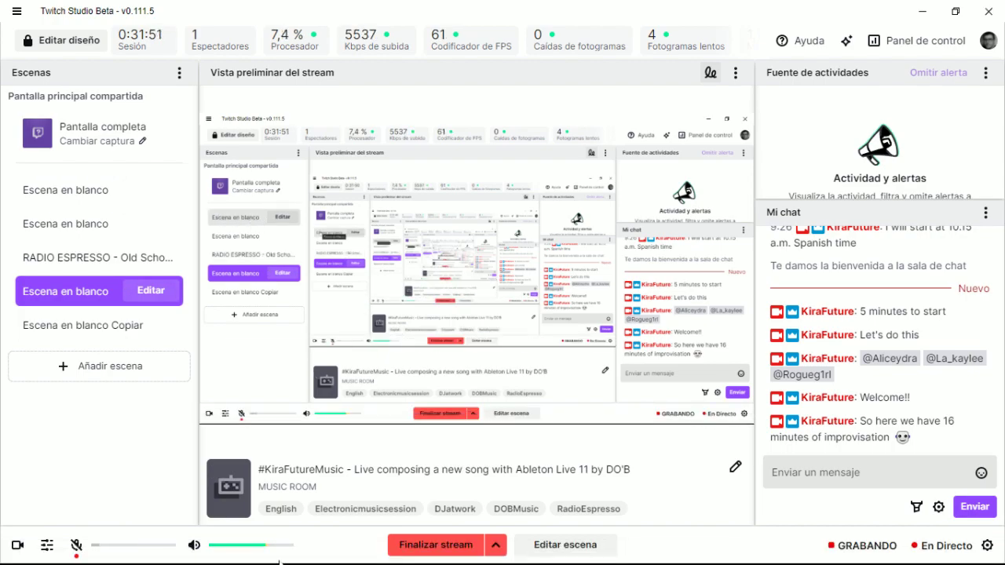
Step: Switch back to Ableton Live and delete the first long Beat 2 clip at bar 138 and the short Energy beat clip at bar 170
{"action": "left_click", "coordinate": [754, 547]}
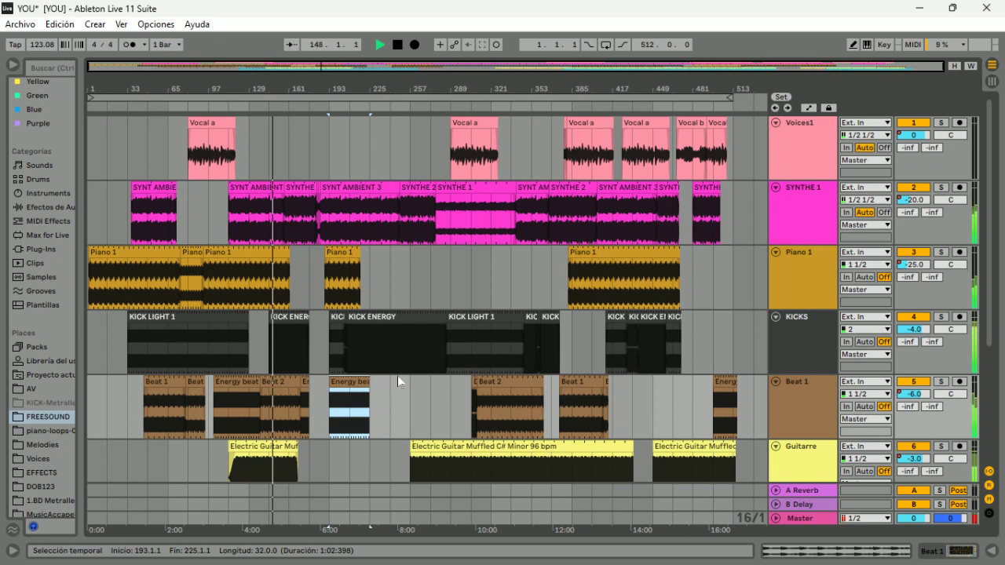
{"action": "scroll", "coordinate": [398, 376], "scroll_direction": "down", "scroll_amount": 5}
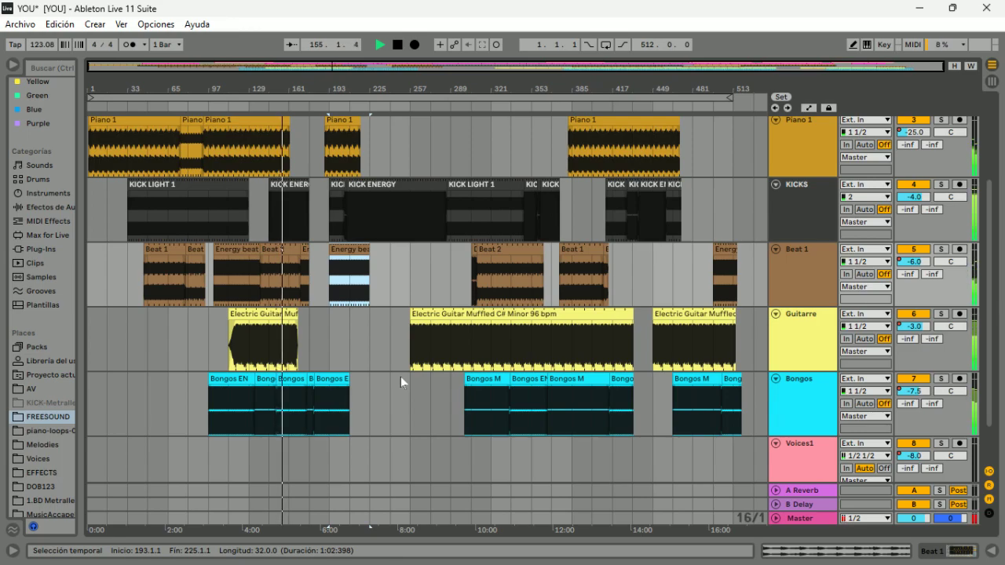
{"action": "left_click", "coordinate": [290, 255]}
{"action": "key", "text": "Delete"}
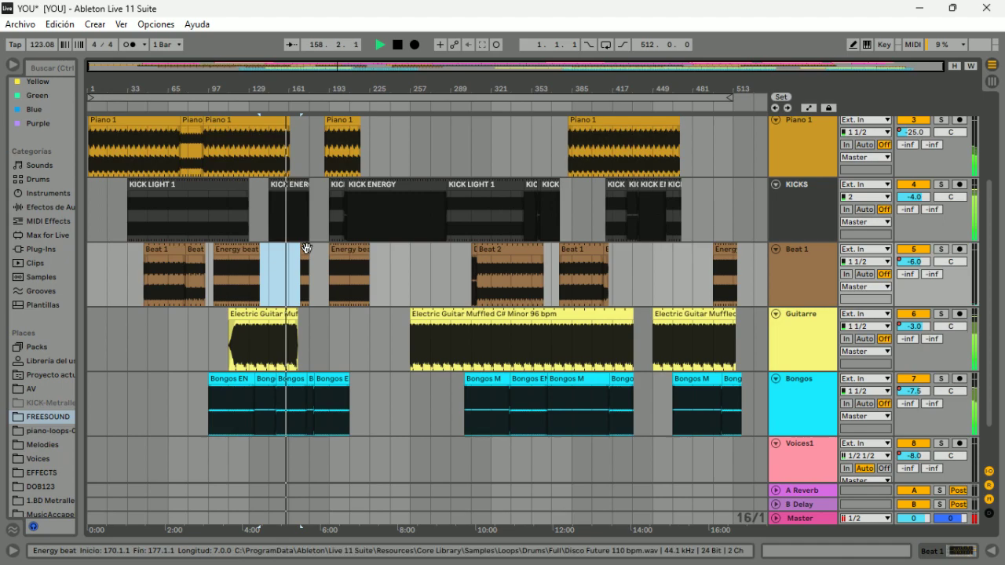
{"action": "left_click", "coordinate": [344, 261]}
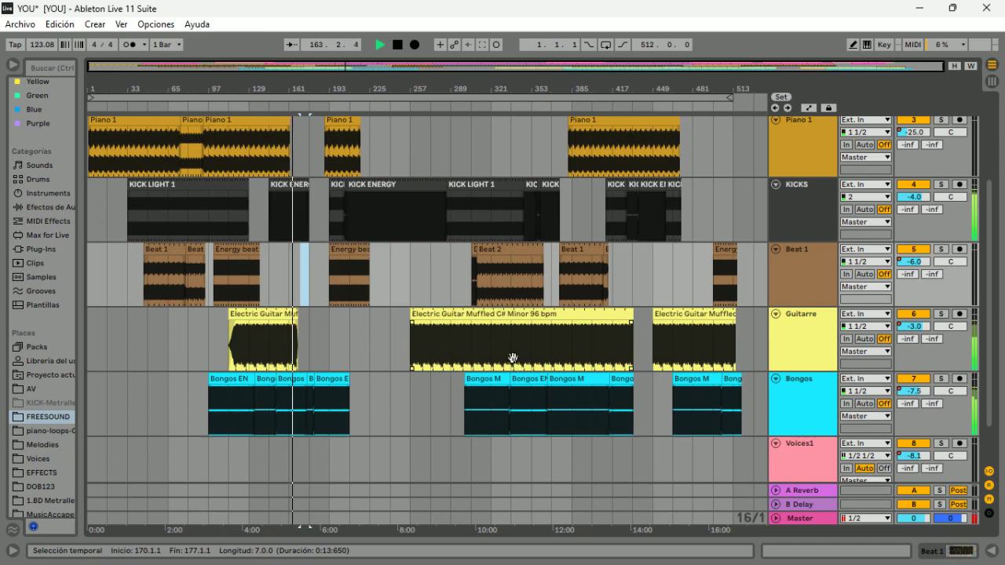
Step: Duplicate the second Vocal a clip on the Voices1 track and move the copy to start at bar 193
{"action": "scroll", "coordinate": [517, 357], "scroll_direction": "up", "scroll_amount": 3}
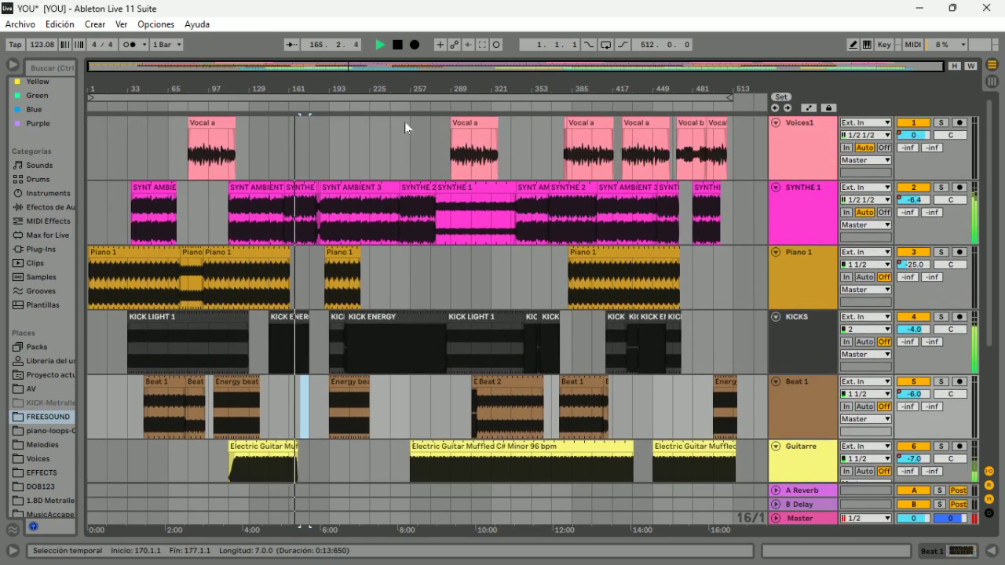
{"action": "right_click", "coordinate": [468, 123]}
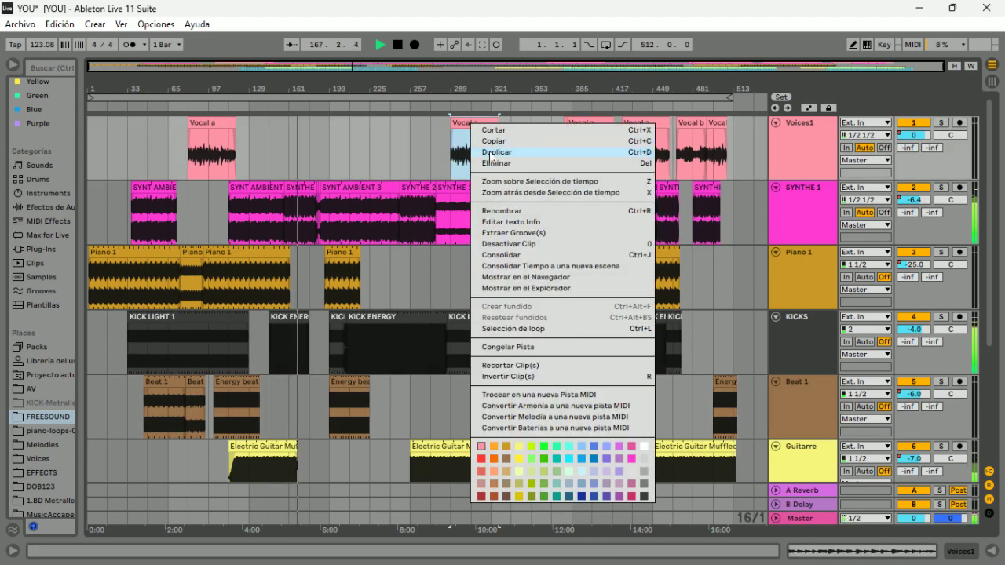
{"action": "left_click", "coordinate": [486, 152]}
{"action": "left_click_drag", "start_coordinate": [521, 126], "coordinate": [354, 146]}
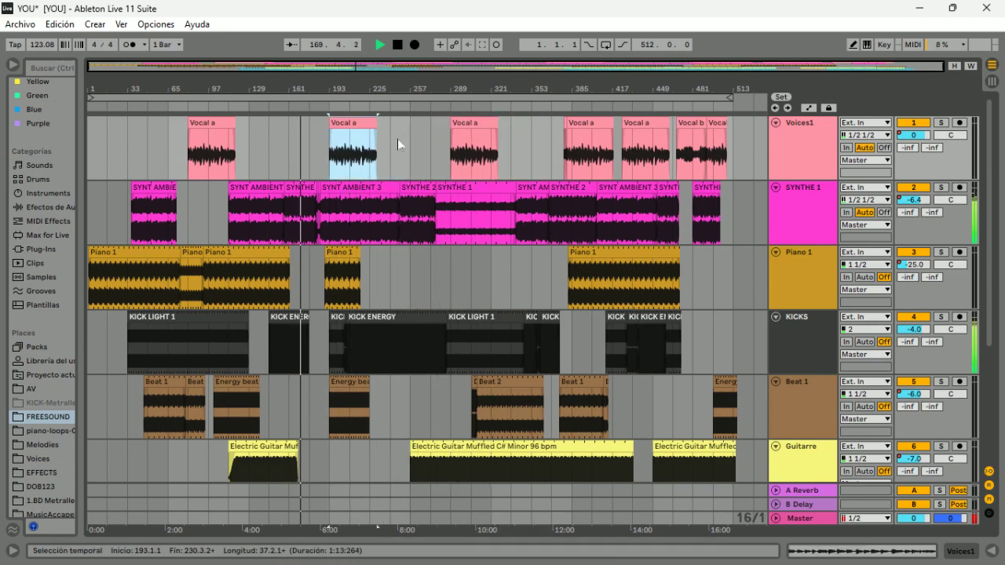
Step: Move the start of the second SYNT AMBIENT 3 clip to bar 192 and give its end a short fade-out
{"action": "left_click", "coordinate": [378, 200]}
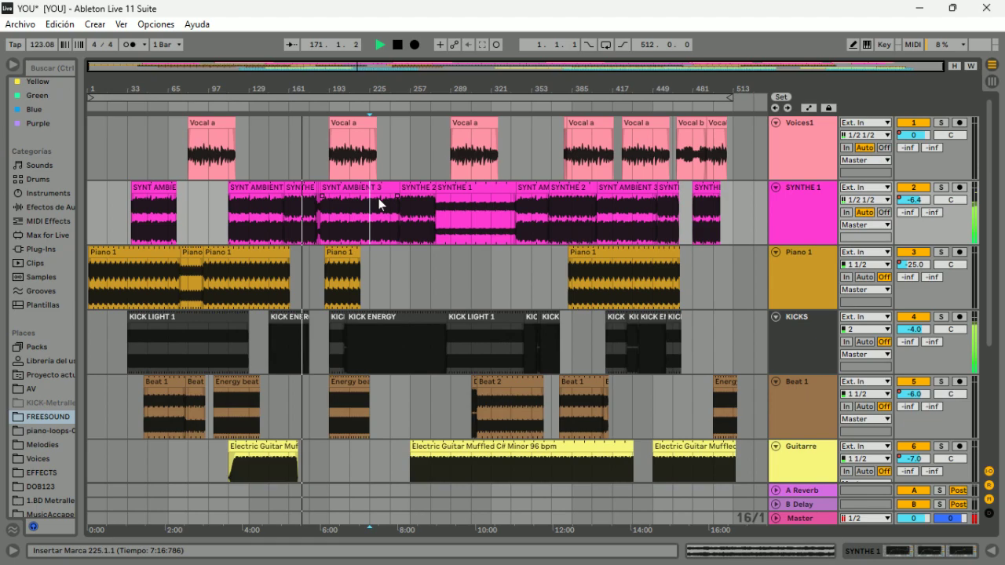
{"action": "left_click", "coordinate": [324, 196]}
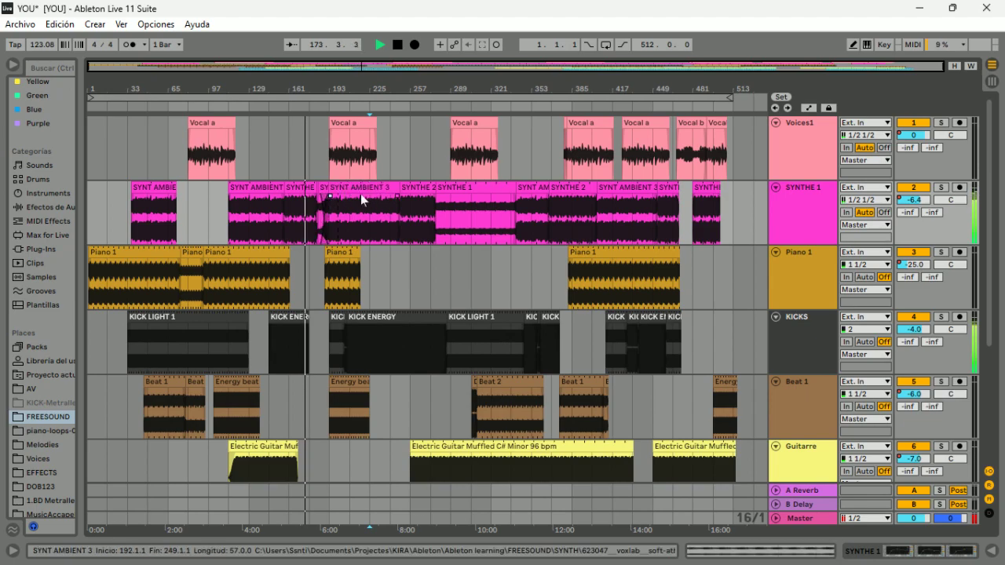
{"action": "left_click_drag", "start_coordinate": [398, 196], "coordinate": [390, 197]}
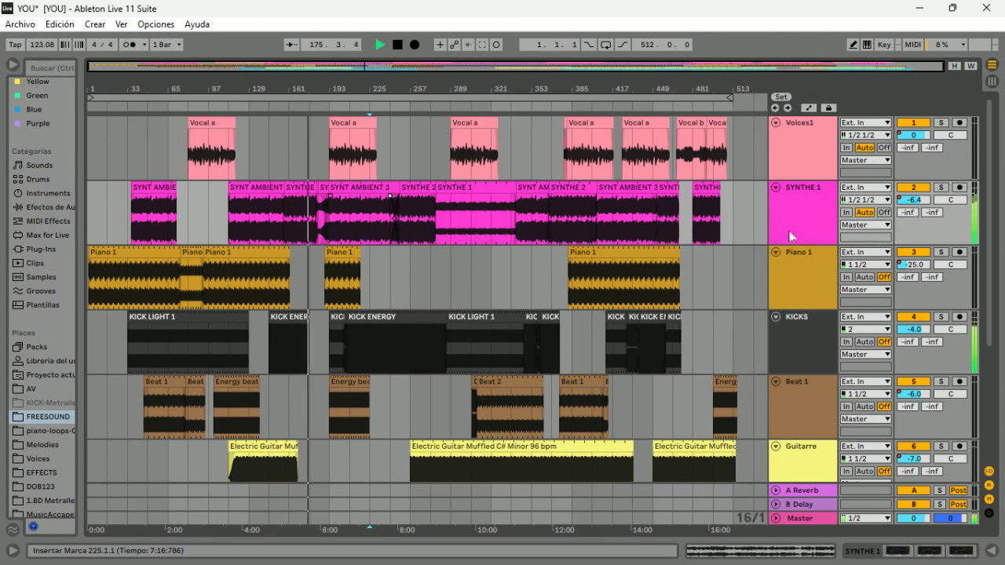
Step: Select the SYNT AMBIENT 3 clip at bar 192 and fold the seven tracks from the upper Voices1 through Bongos
{"action": "left_click", "coordinate": [362, 190]}
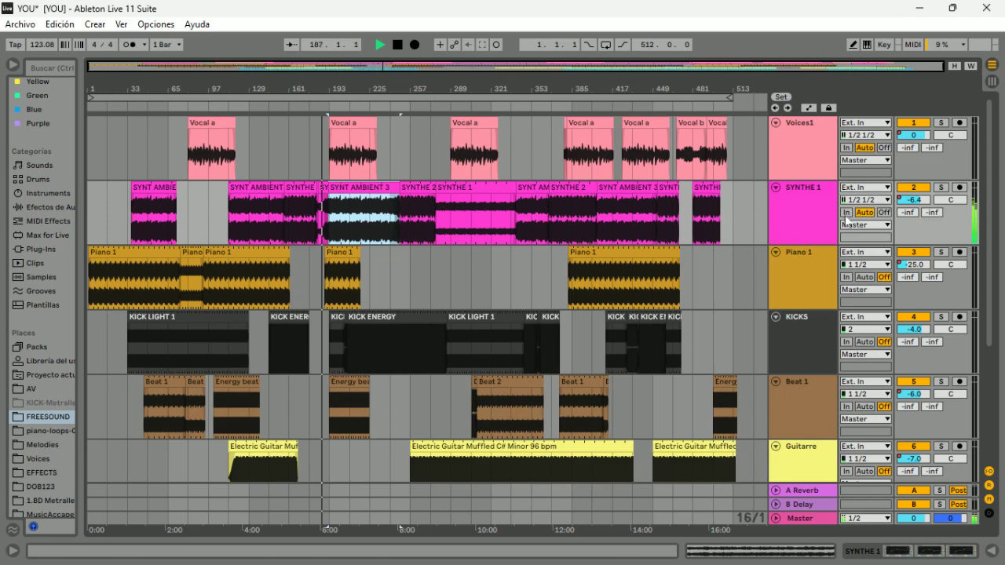
{"action": "scroll", "coordinate": [844, 224], "scroll_direction": "down", "scroll_amount": 3}
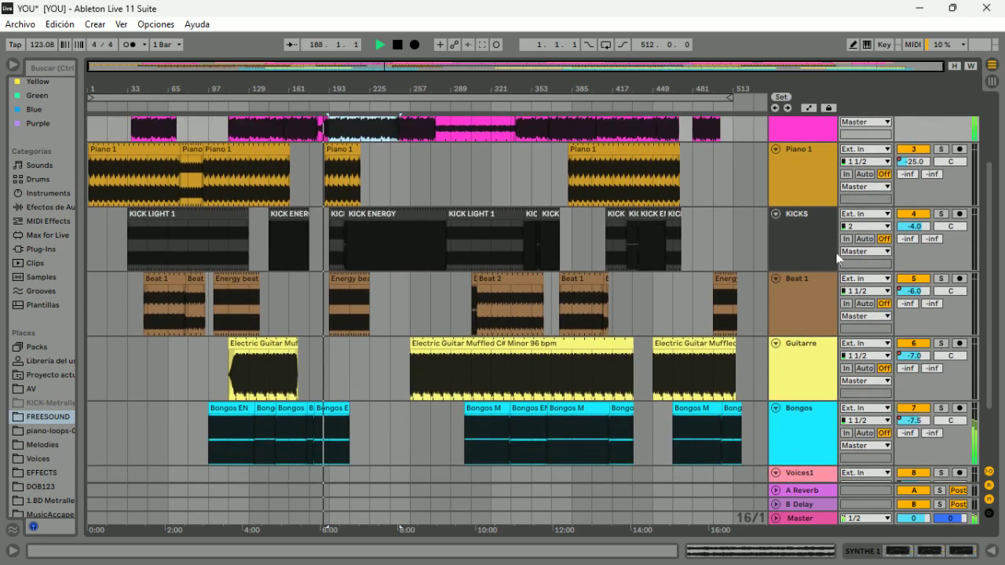
{"action": "scroll", "coordinate": [838, 258], "scroll_direction": "down", "scroll_amount": 1}
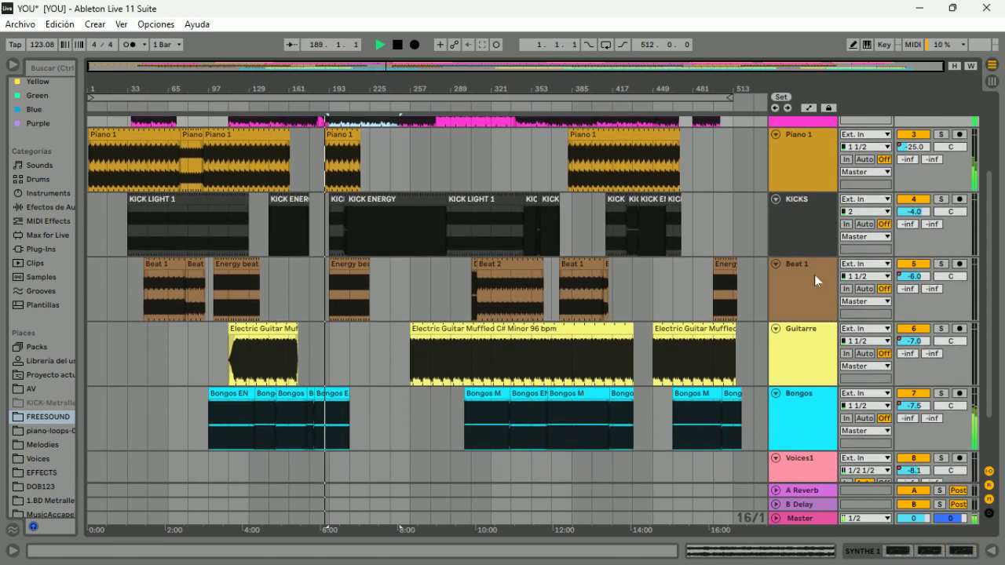
{"action": "scroll", "coordinate": [814, 275], "scroll_direction": "up", "scroll_amount": 3}
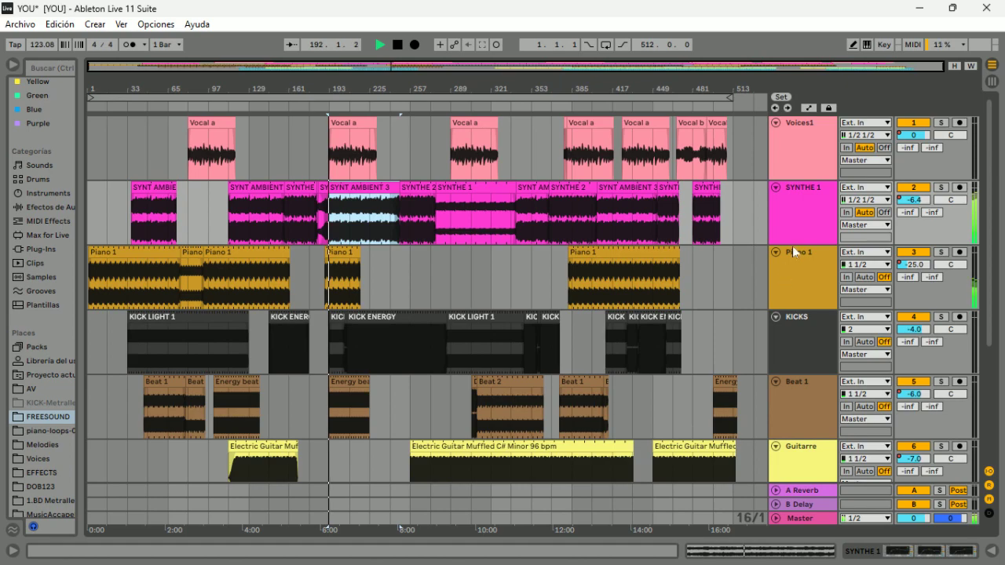
{"action": "left_click", "coordinate": [776, 123]}
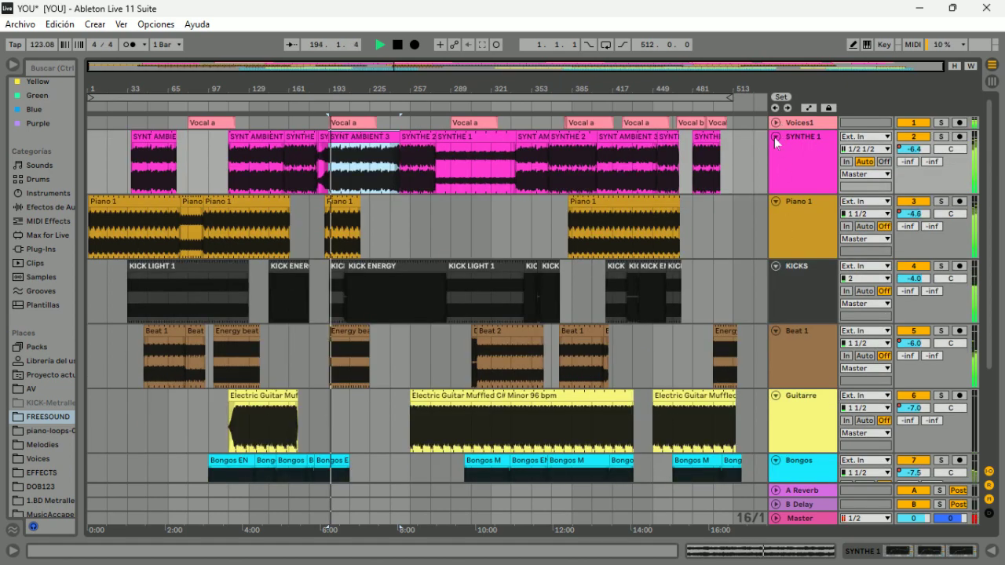
{"action": "left_click", "coordinate": [777, 137]}
{"action": "left_click", "coordinate": [777, 150]}
{"action": "left_click", "coordinate": [776, 165]}
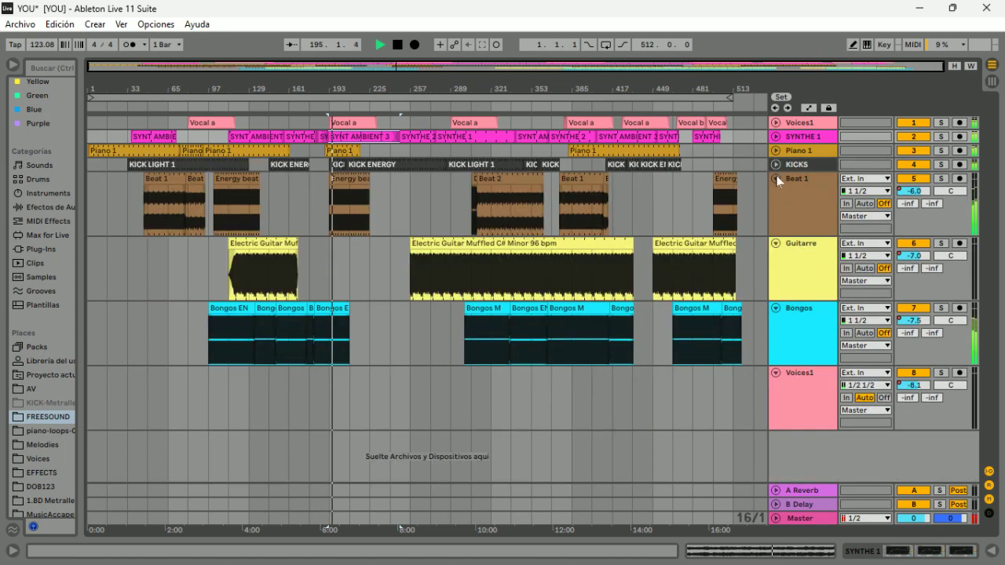
{"action": "left_click", "coordinate": [777, 179]}
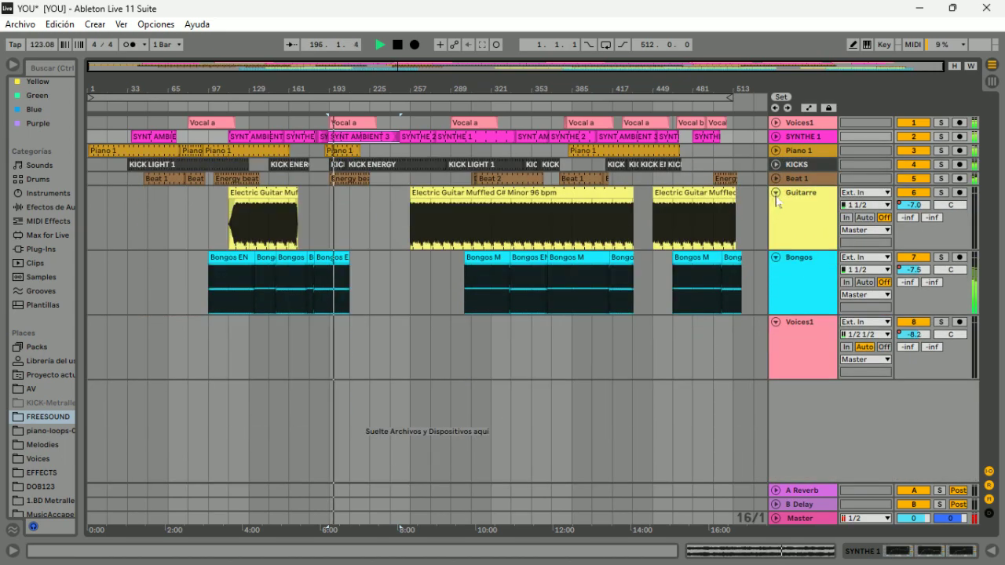
{"action": "left_click", "coordinate": [776, 193]}
{"action": "left_click", "coordinate": [778, 208]}
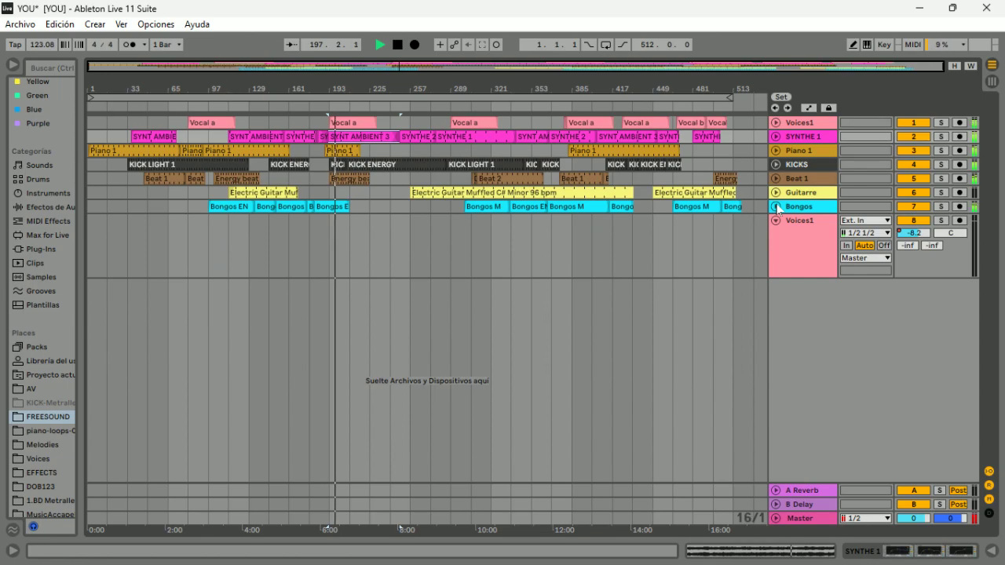
Step: Unfold the KICKS and SYNTHE 1 tracks and select the long KICK ENERGY clip
{"action": "left_click", "coordinate": [777, 164]}
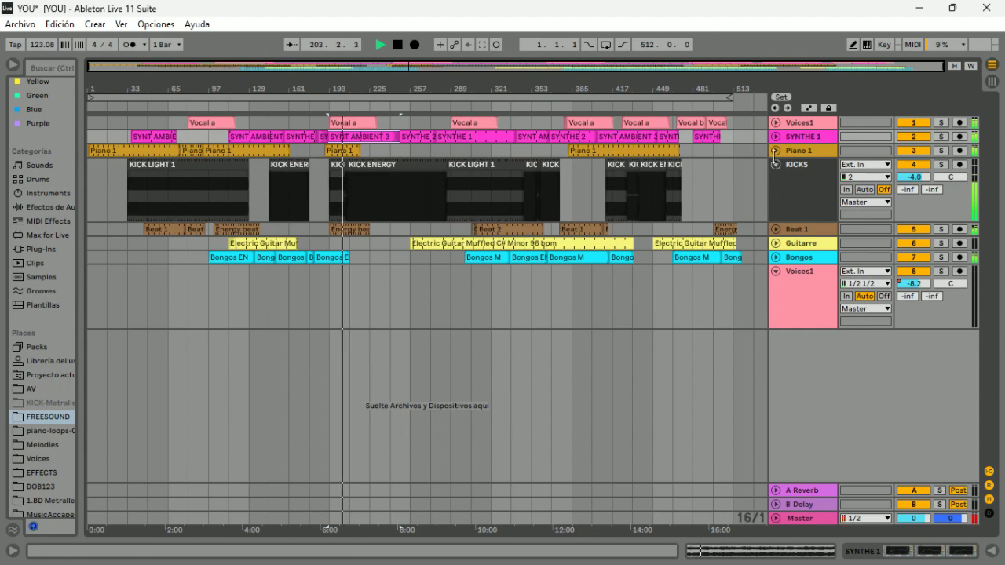
{"action": "left_click", "coordinate": [776, 137]}
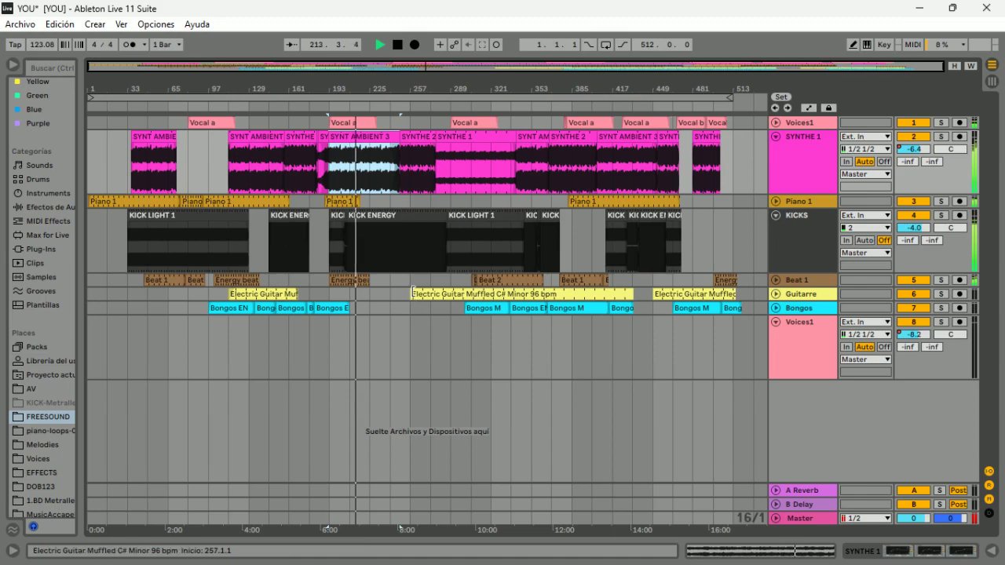
{"action": "left_click", "coordinate": [422, 228]}
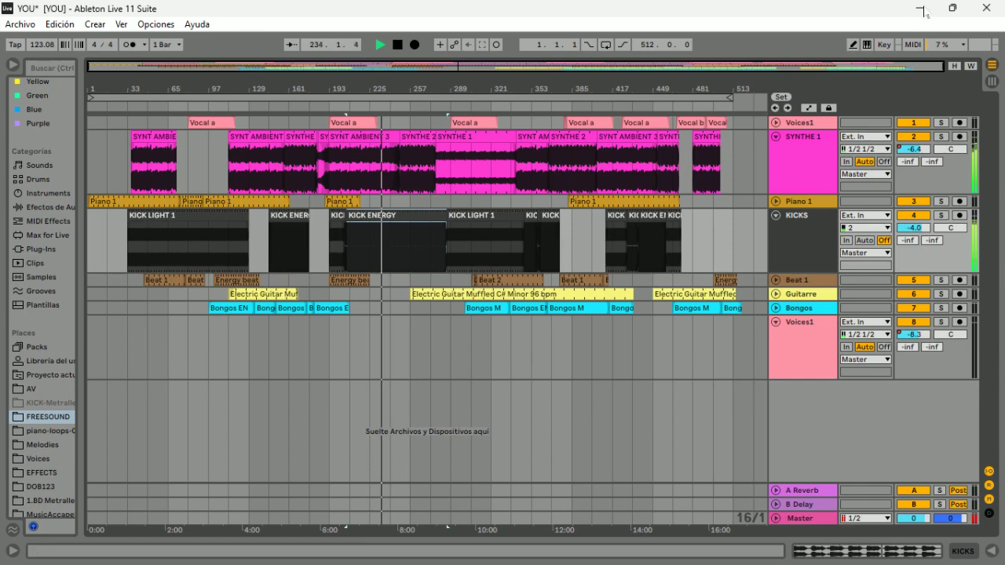
Step: Switch to Twitch Studio to view the stream preview and chat
{"action": "left_click", "coordinate": [924, 7]}
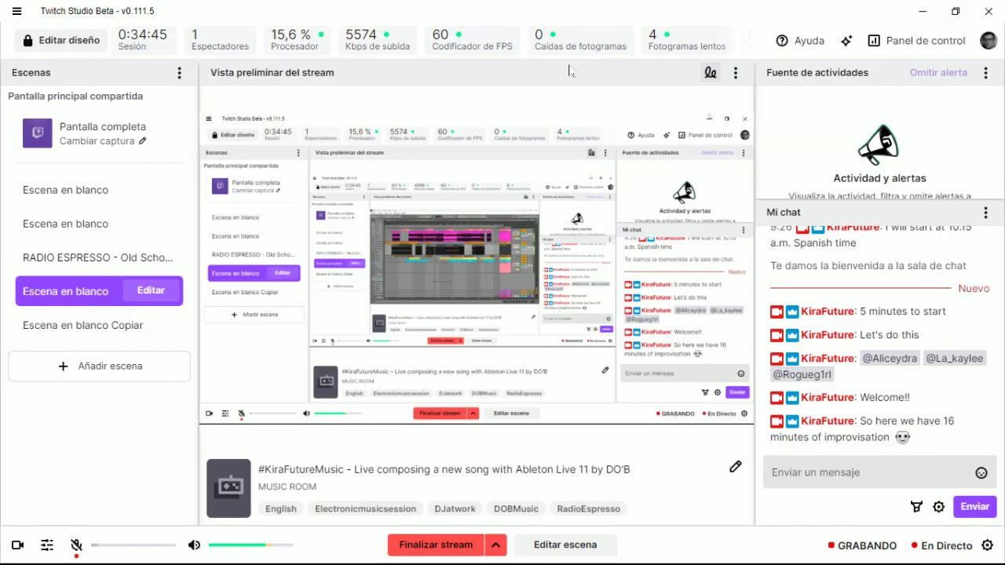